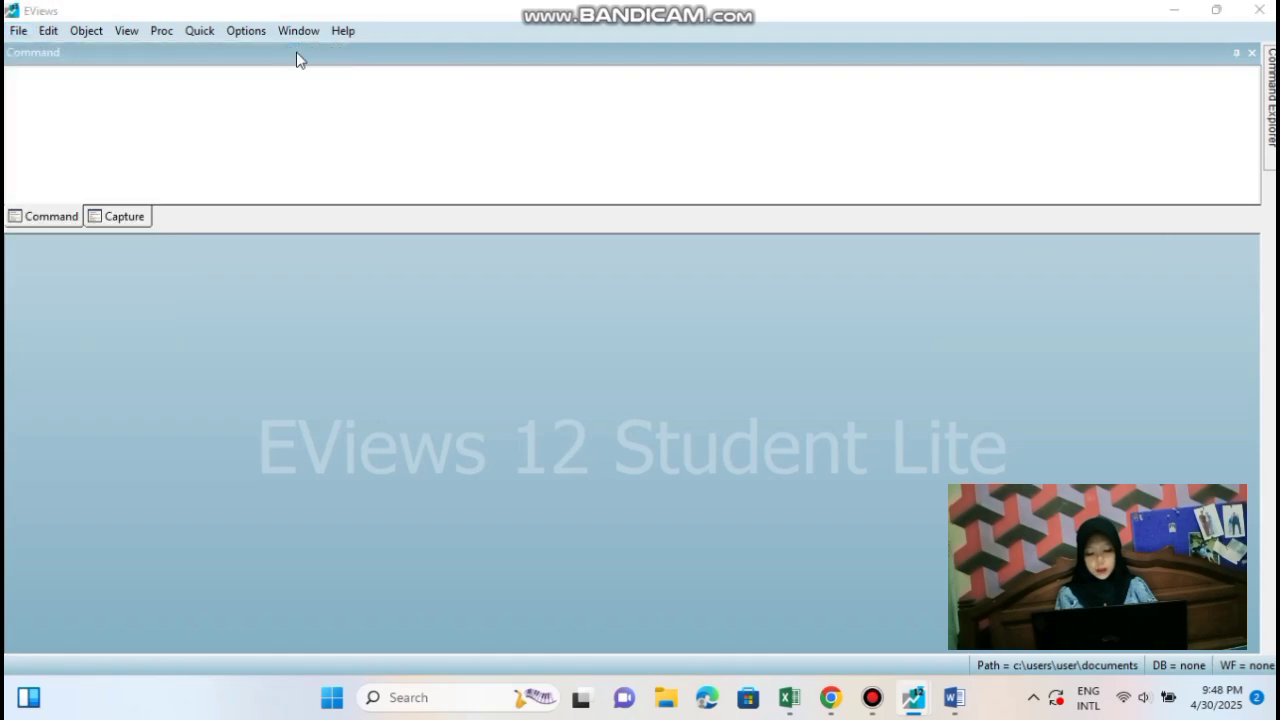
Create an annual balanced panel workfile from 2015 to 2023 with 9 cross sections
click(603, 244)
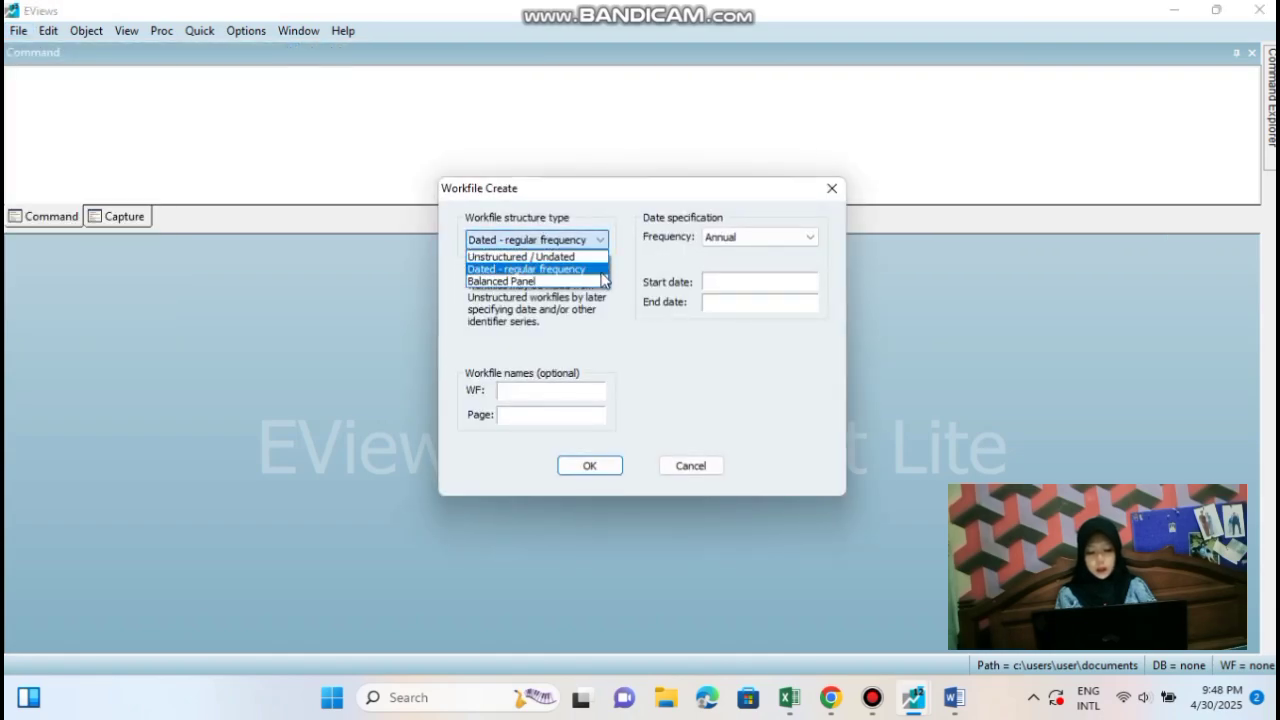
click(600, 281)
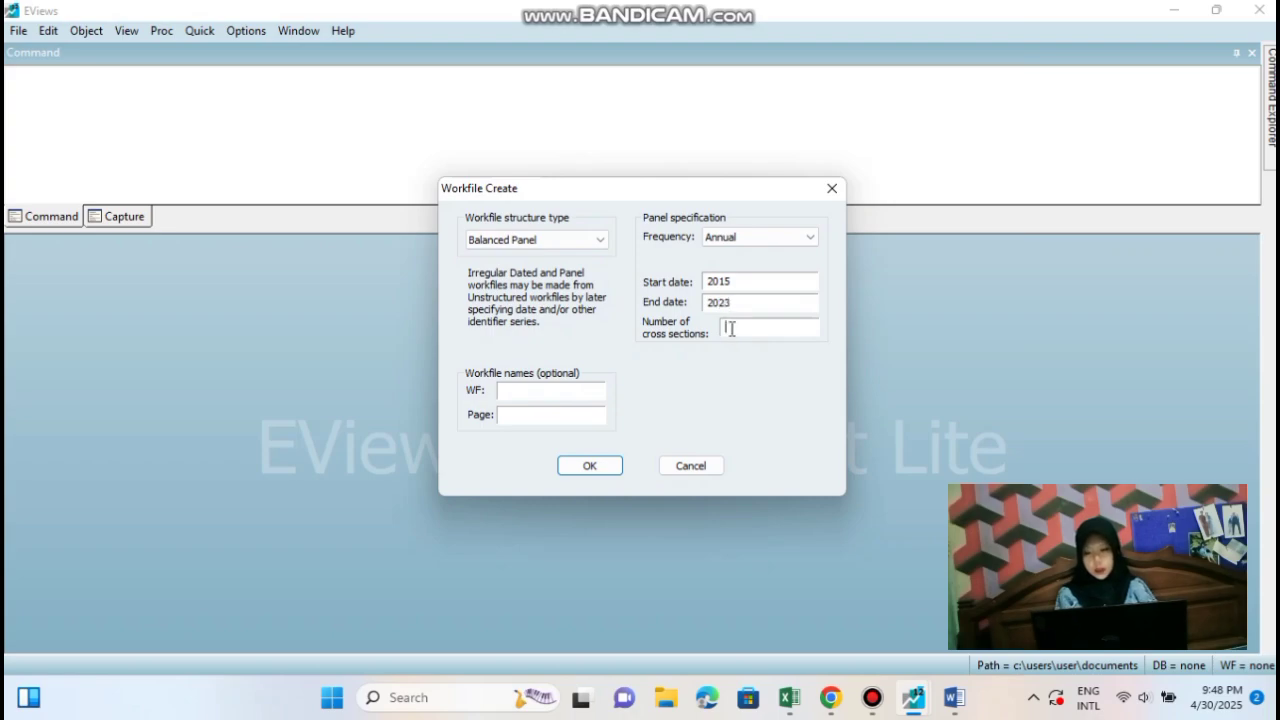
click(581, 470)
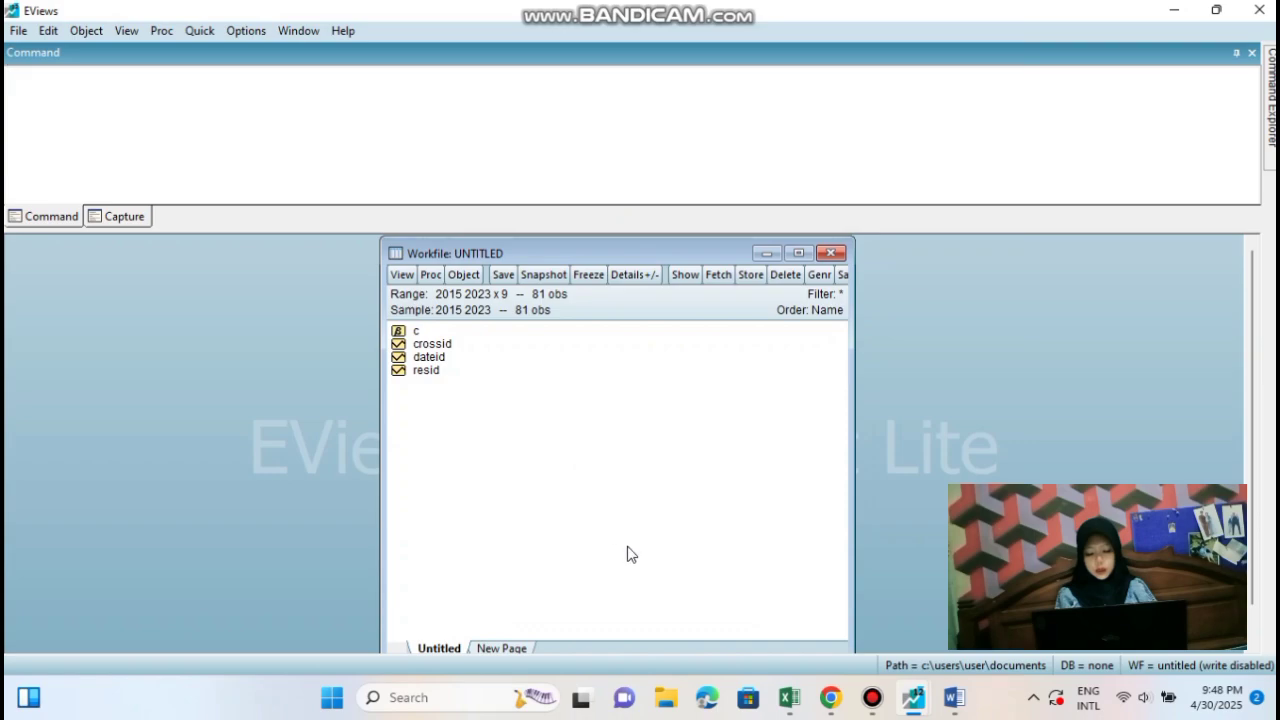
Switch to the data uts workbook in Excel, copy the X1, X2 and Y columns with their headers, and return to EViews
click(789, 697)
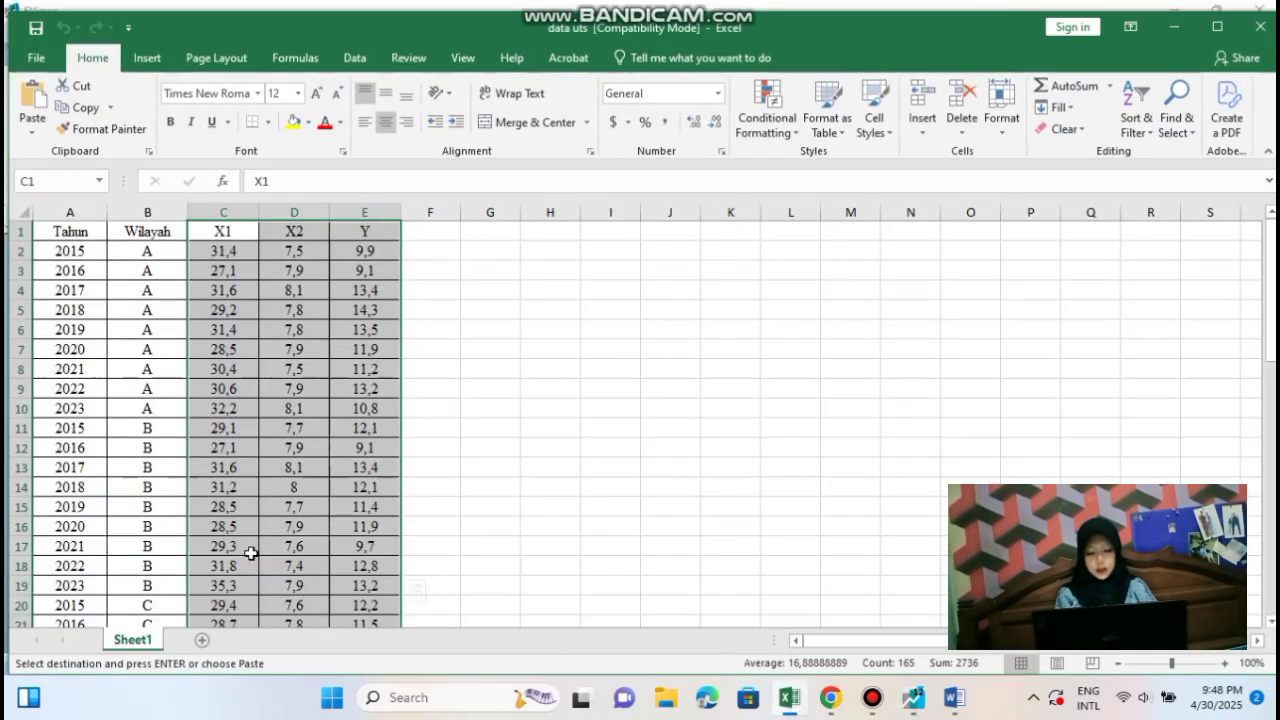
right_click(266, 492)
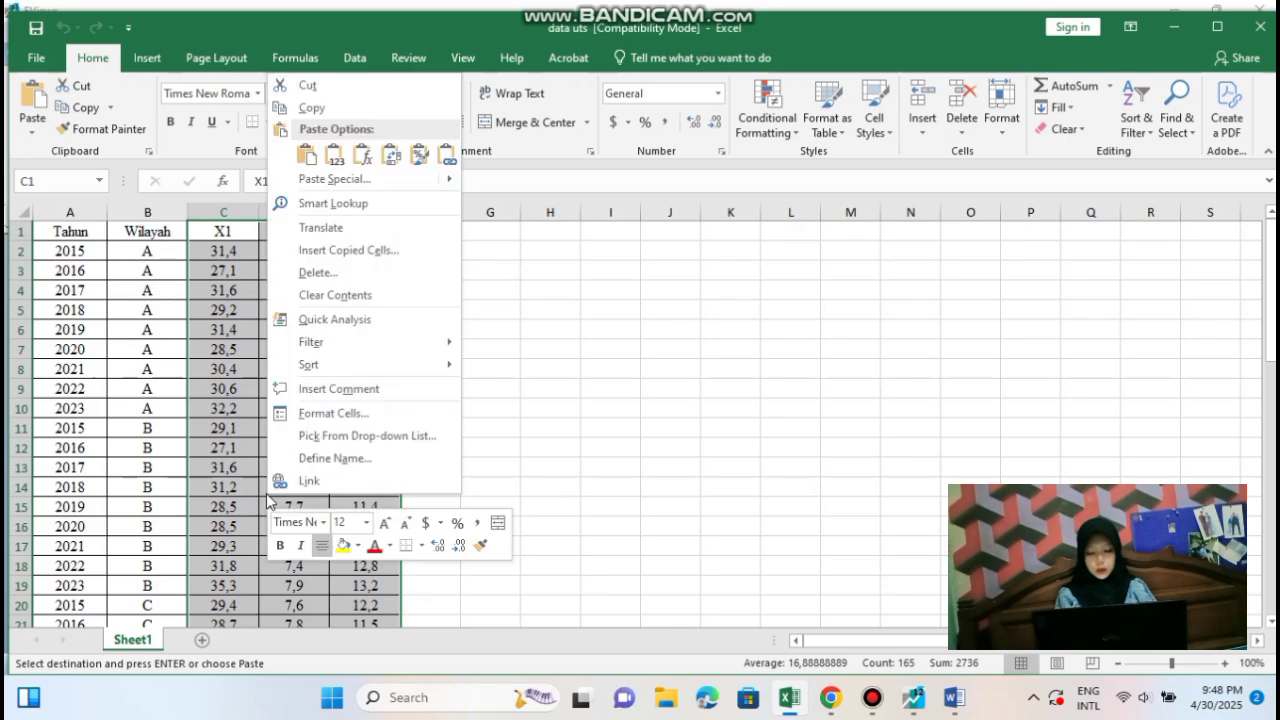
click(313, 110)
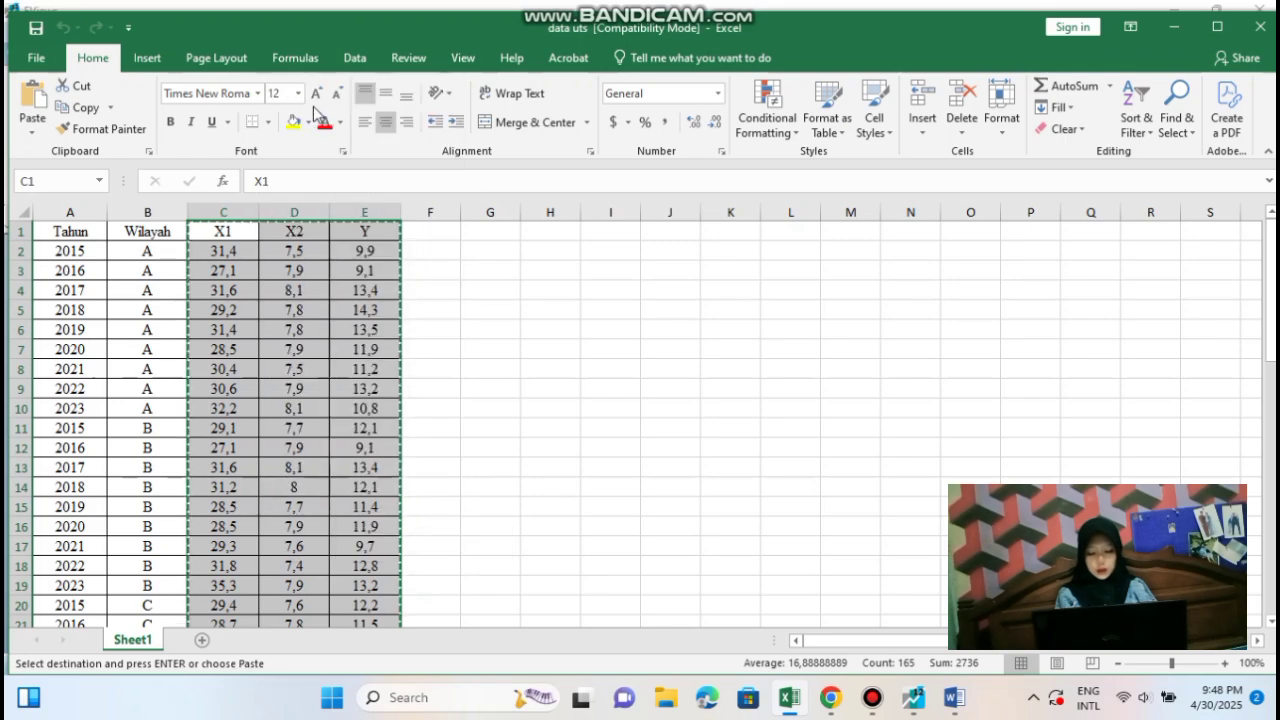
click(1173, 30)
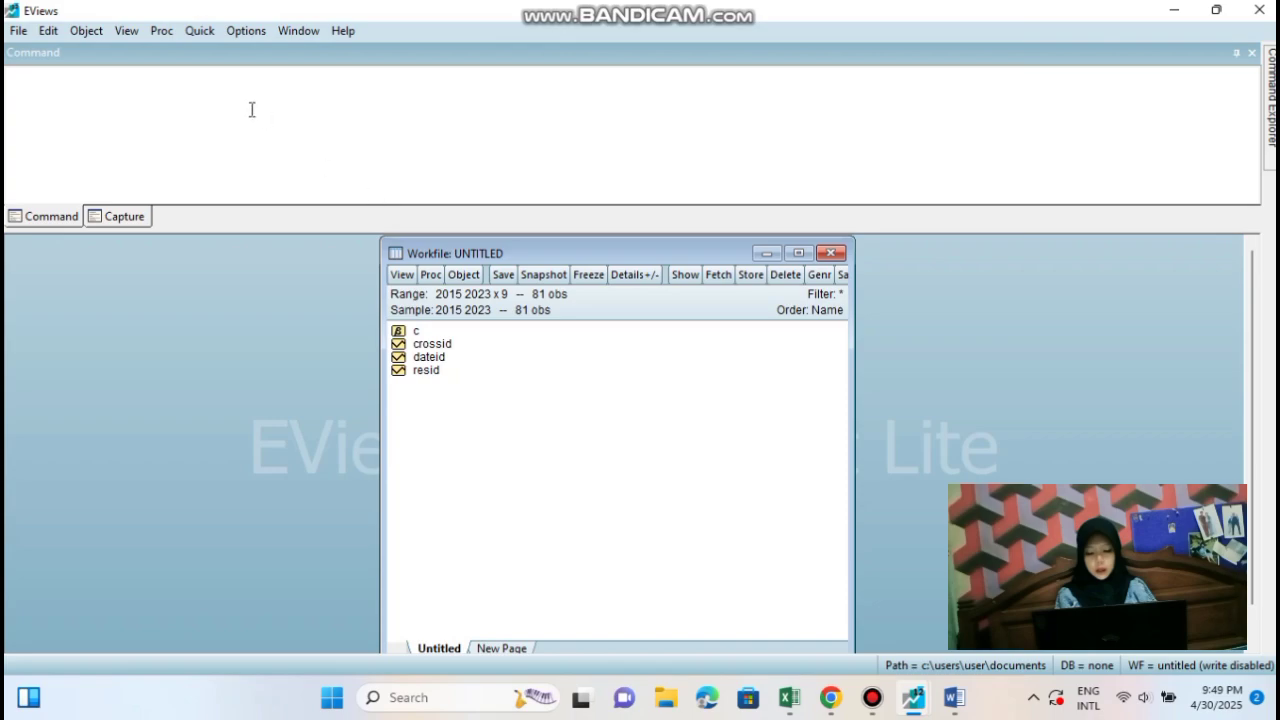
Paste the copied X1, X2 and Y data into a new empty group from its header row, and close the group without keeping it
click(198, 31)
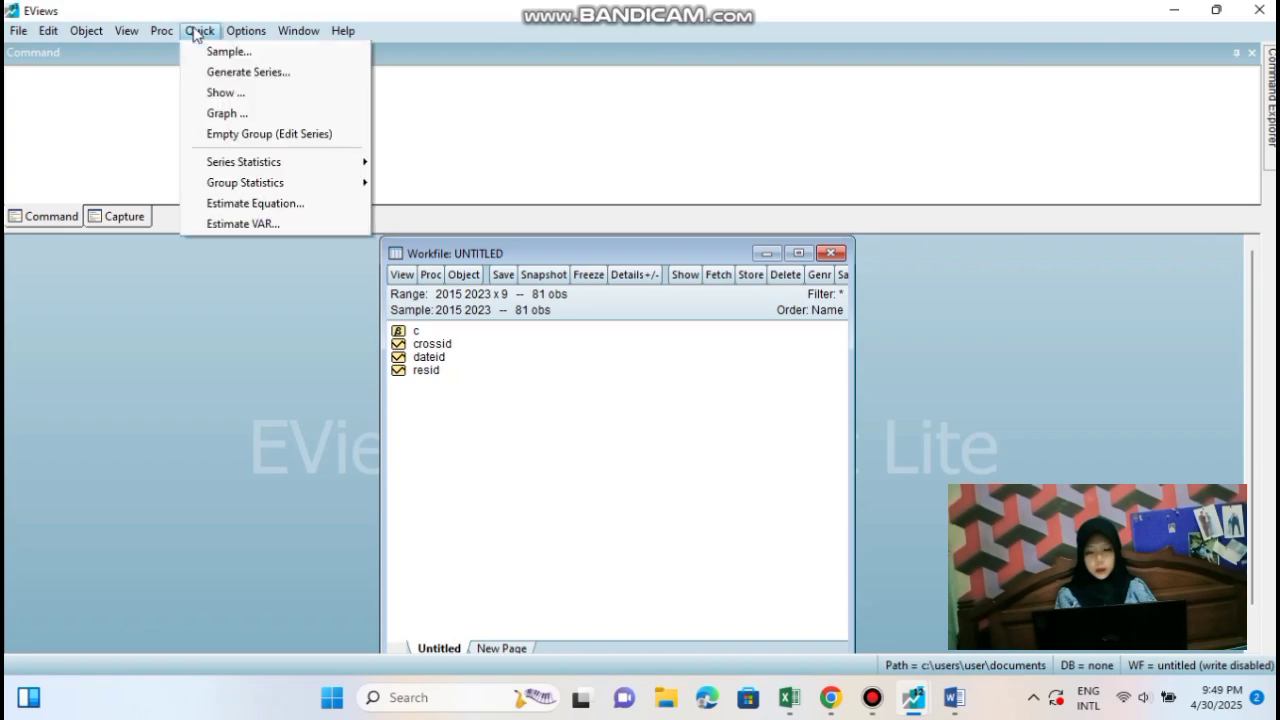
click(230, 134)
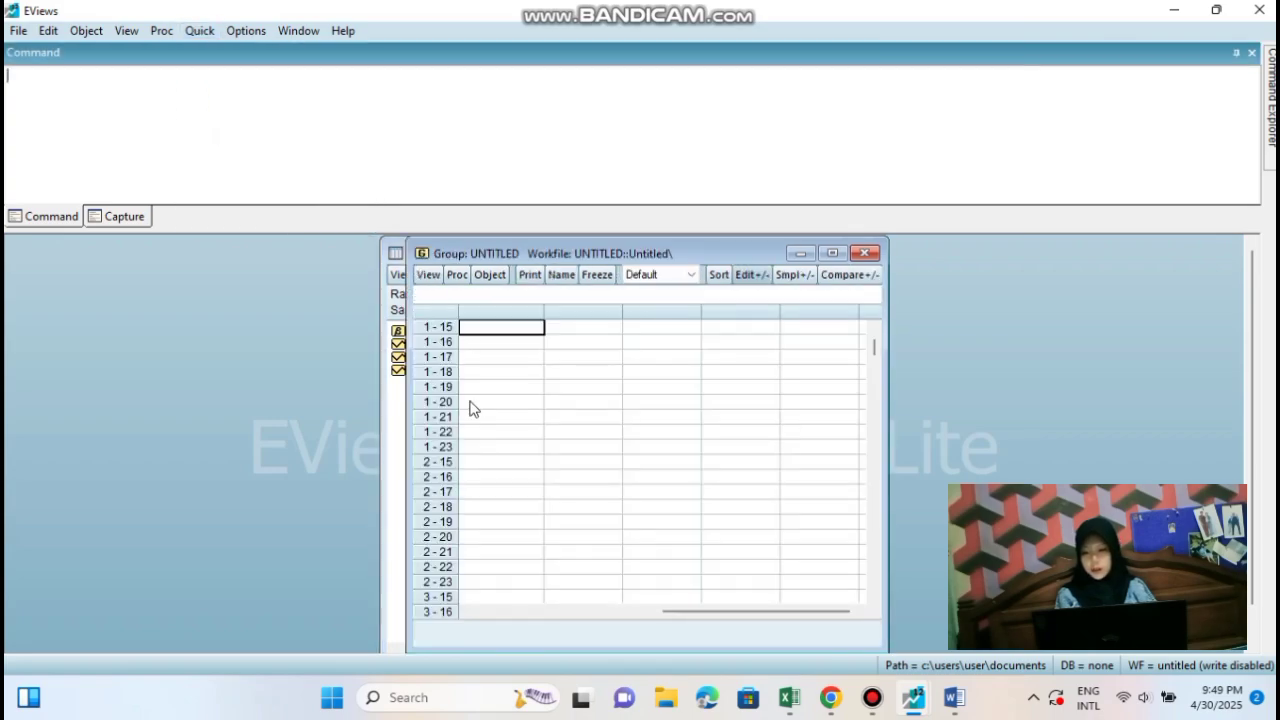
scroll(472, 408, up, 1)
click(469, 327)
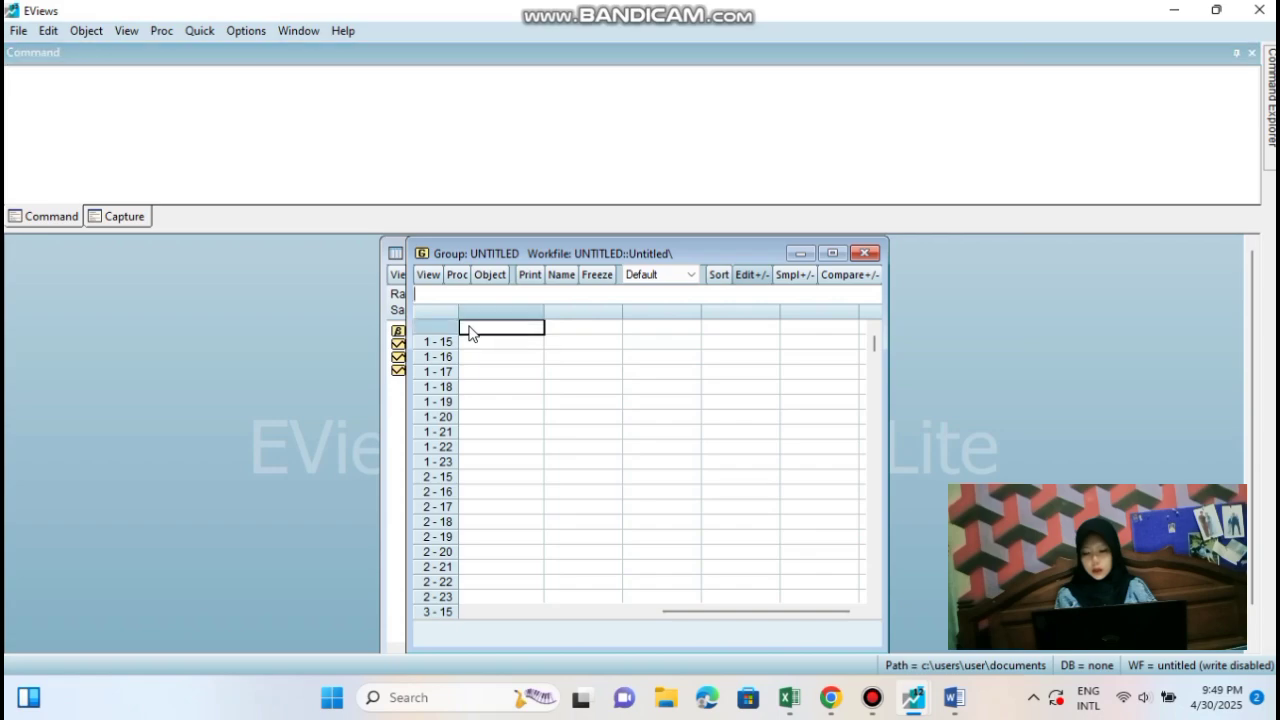
right_click(469, 330)
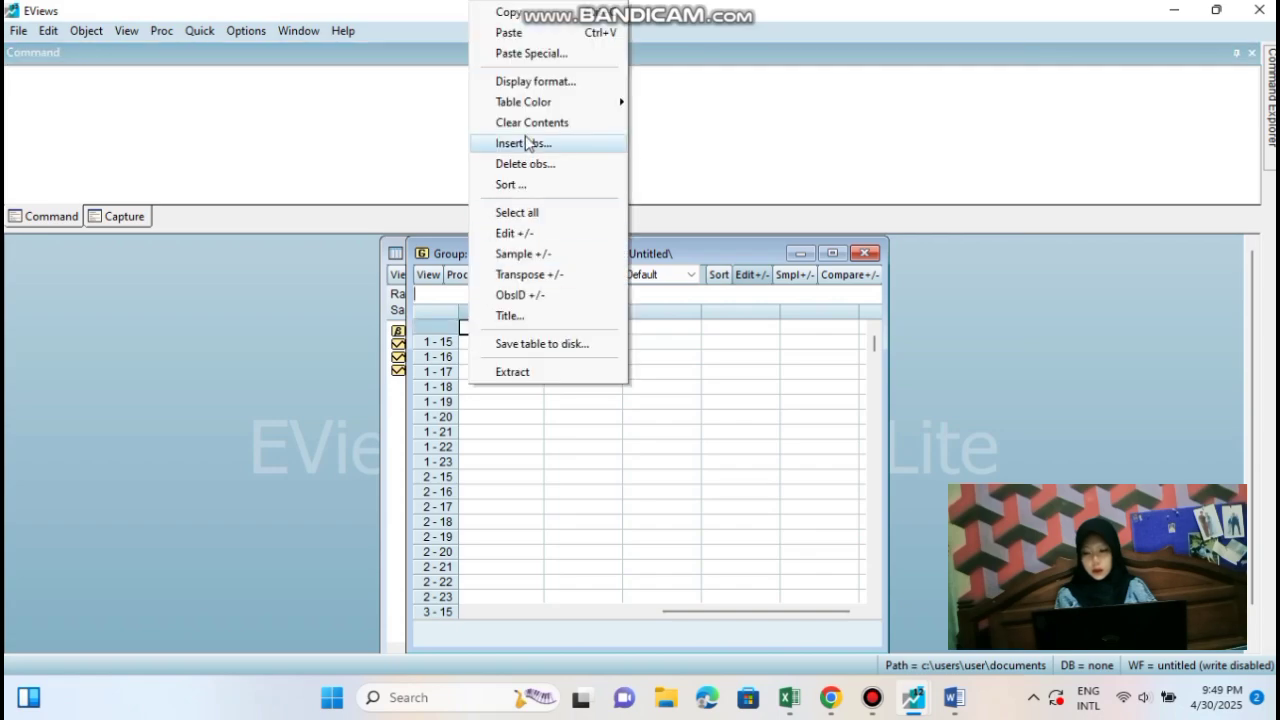
click(509, 33)
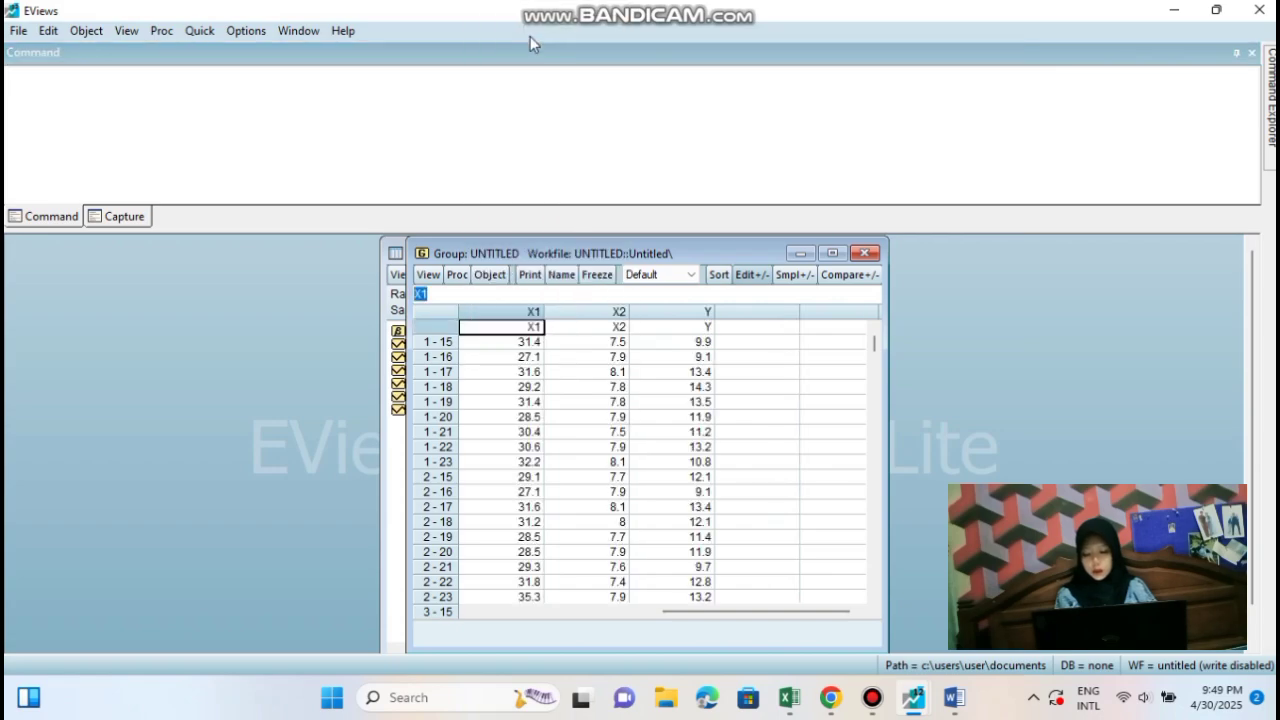
click(857, 253)
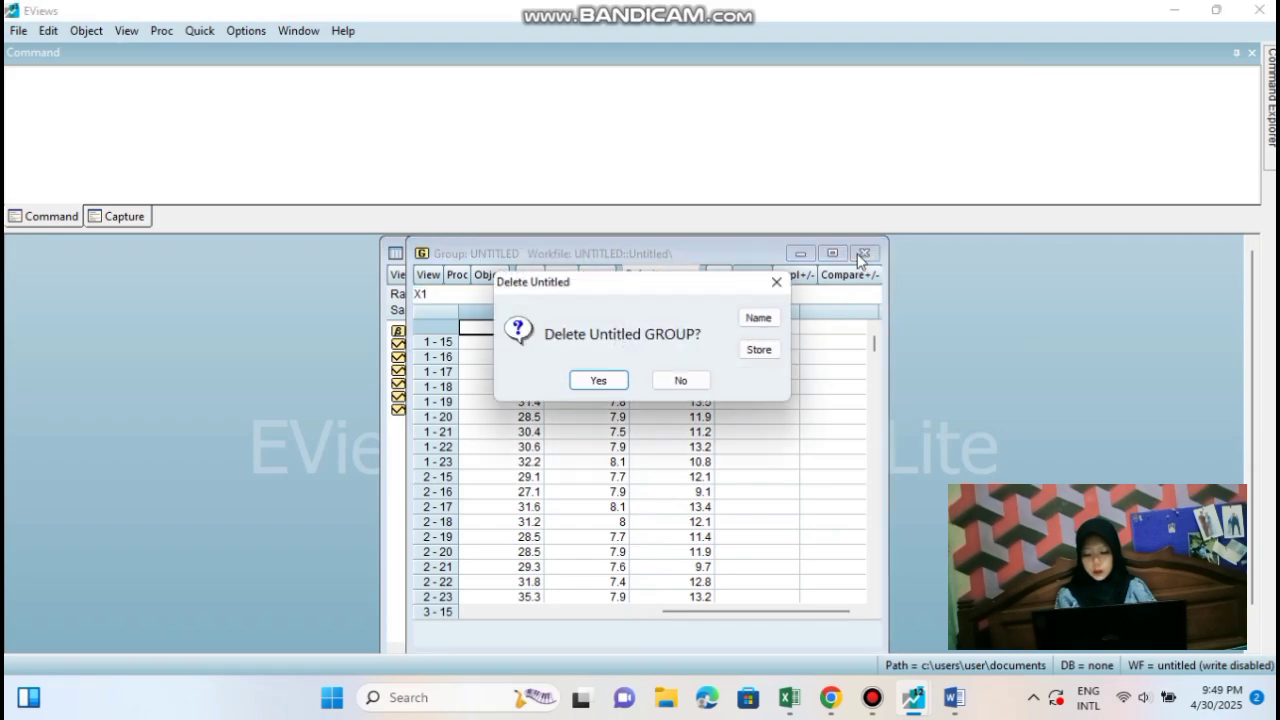
click(620, 380)
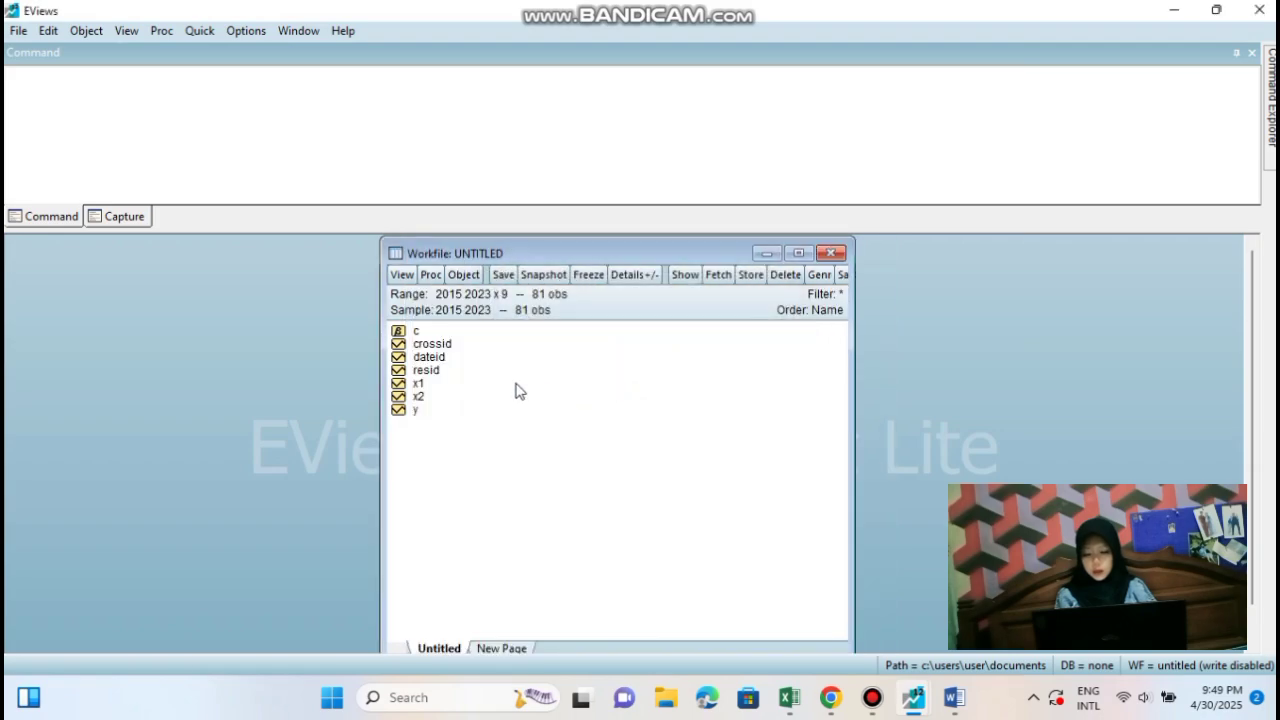
Open the x1, x2 and y series together as an equation
click(420, 386)
ctrl+click(419, 397)
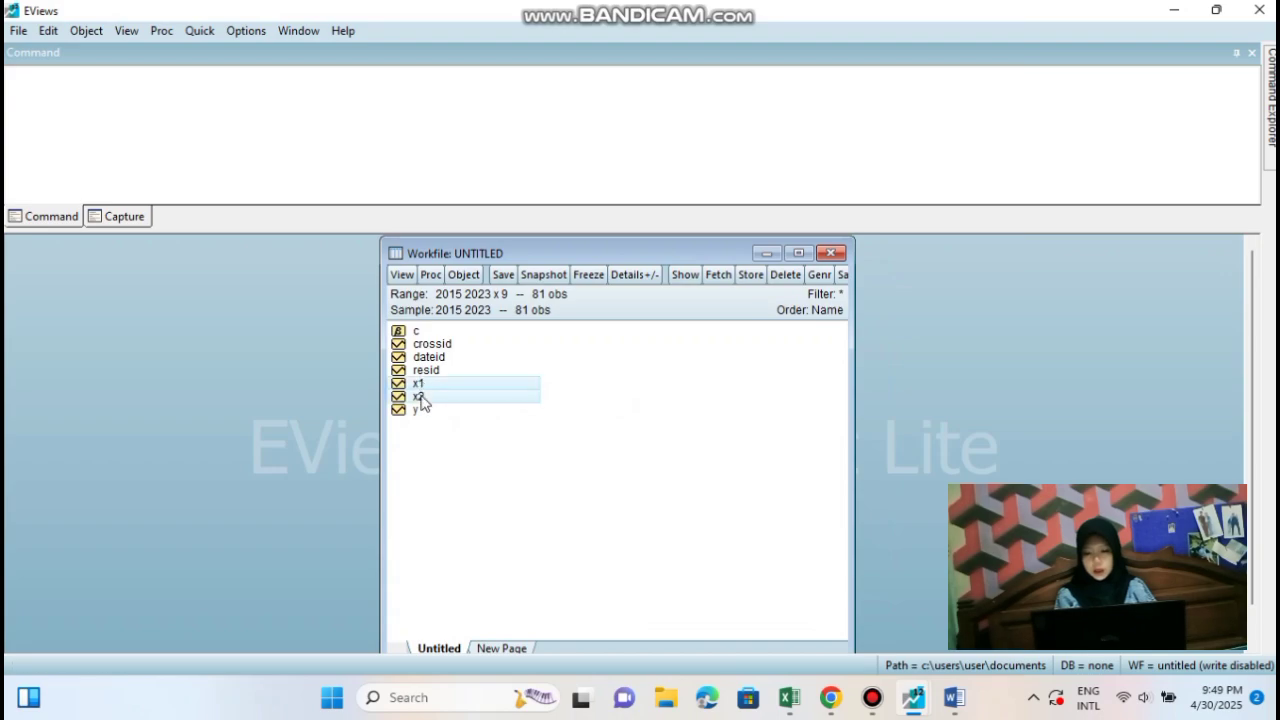
ctrl+click(420, 411)
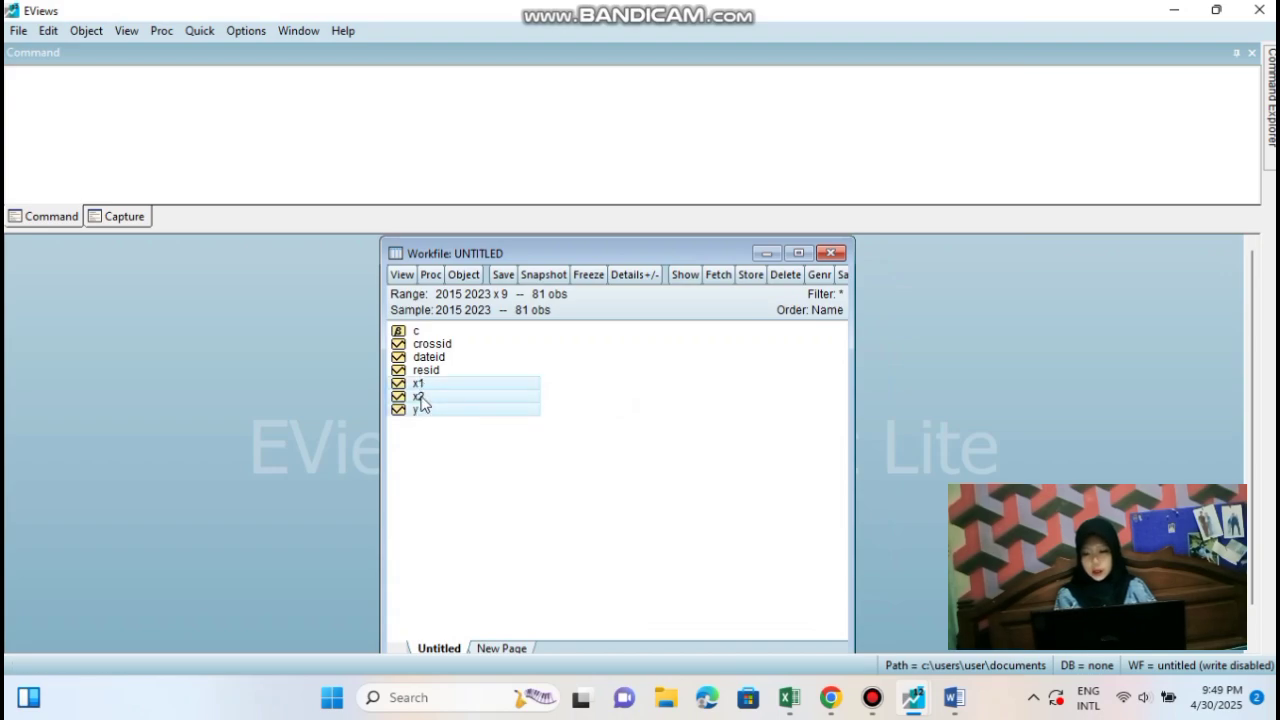
right_click(421, 402)
mouse_move(578, 114)
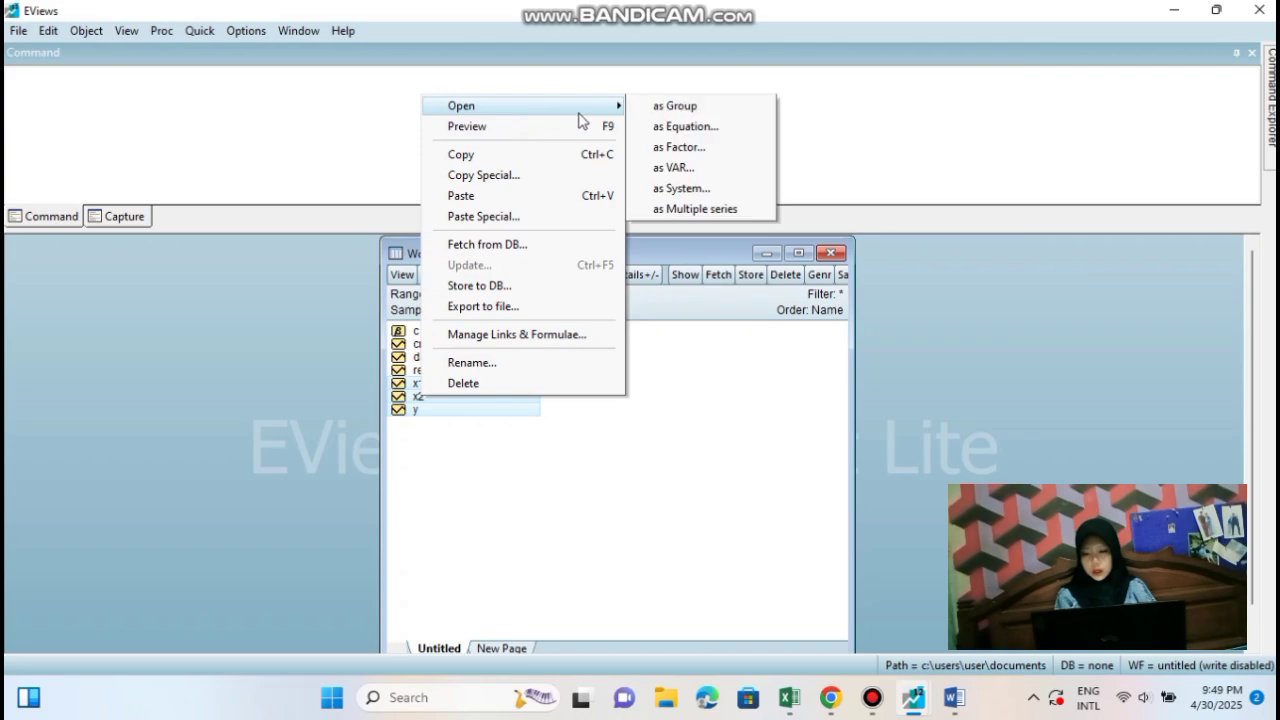
click(643, 127)
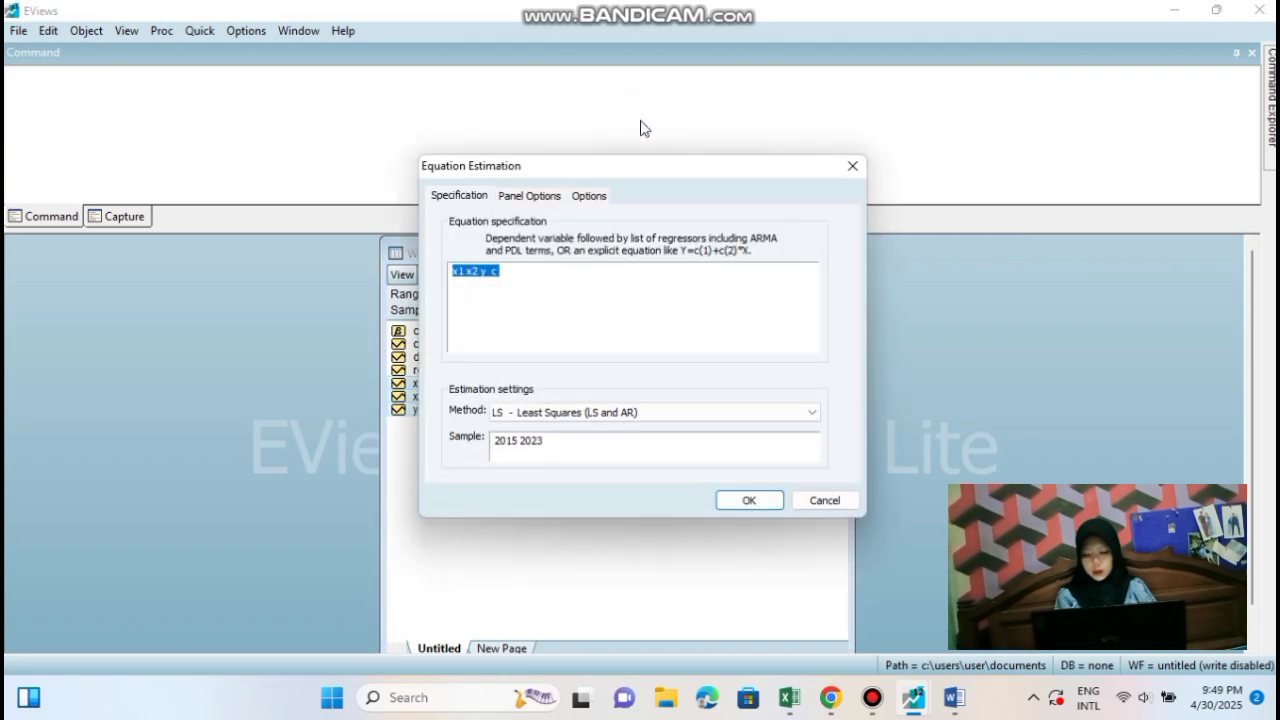
Rewrite the equation specification as y c x1 x2, with y as the dependent variable
click(506, 269)
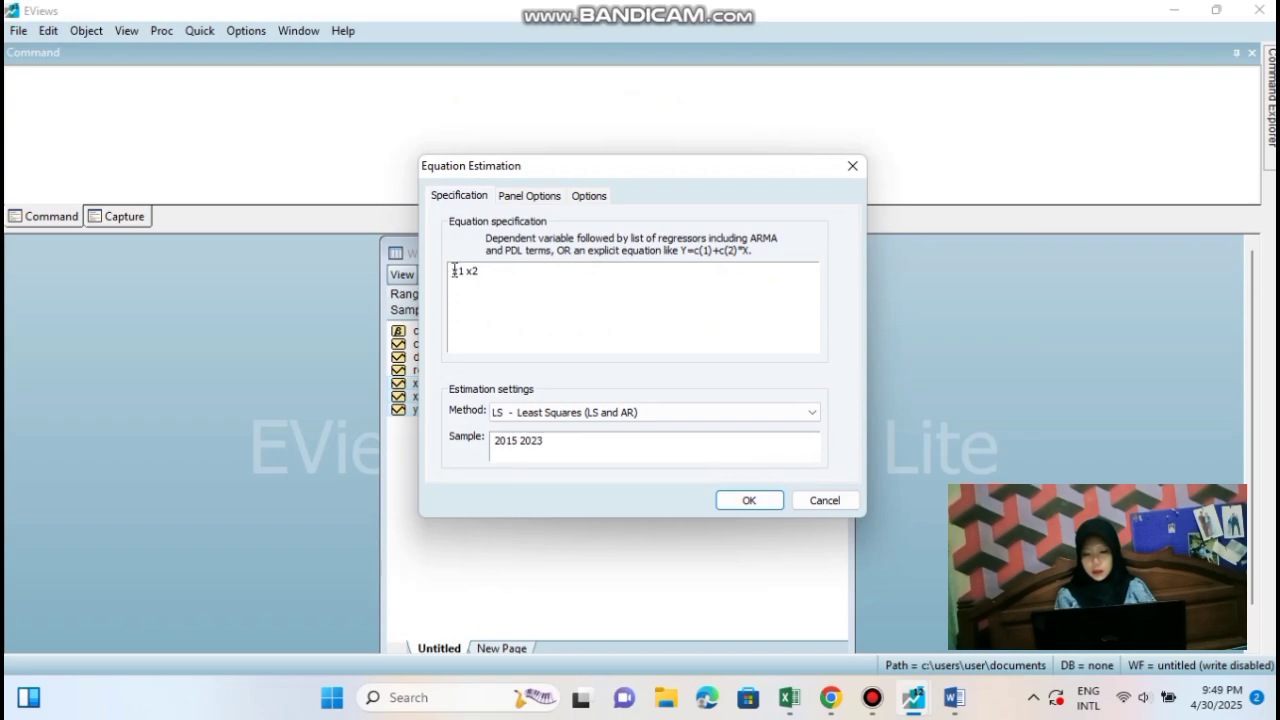
click(454, 271)
text(y c)
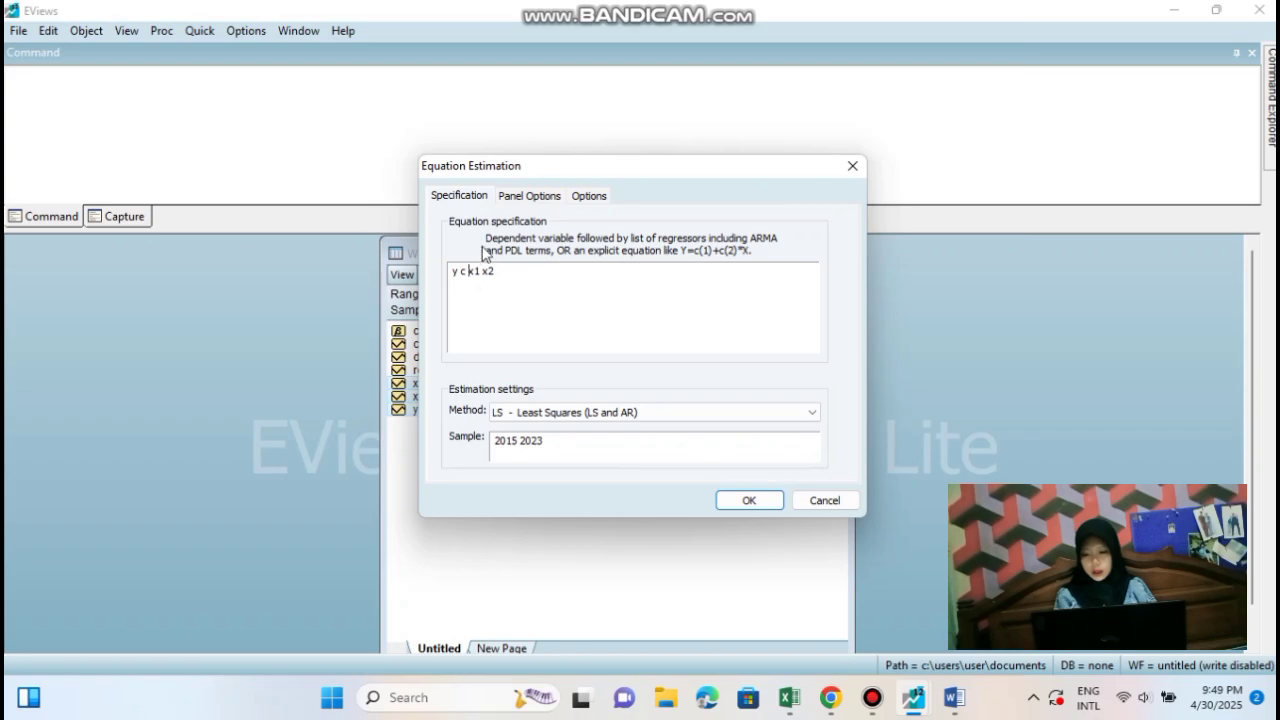
Set the cross-section effects to Fixed and estimate the panel equation
click(529, 197)
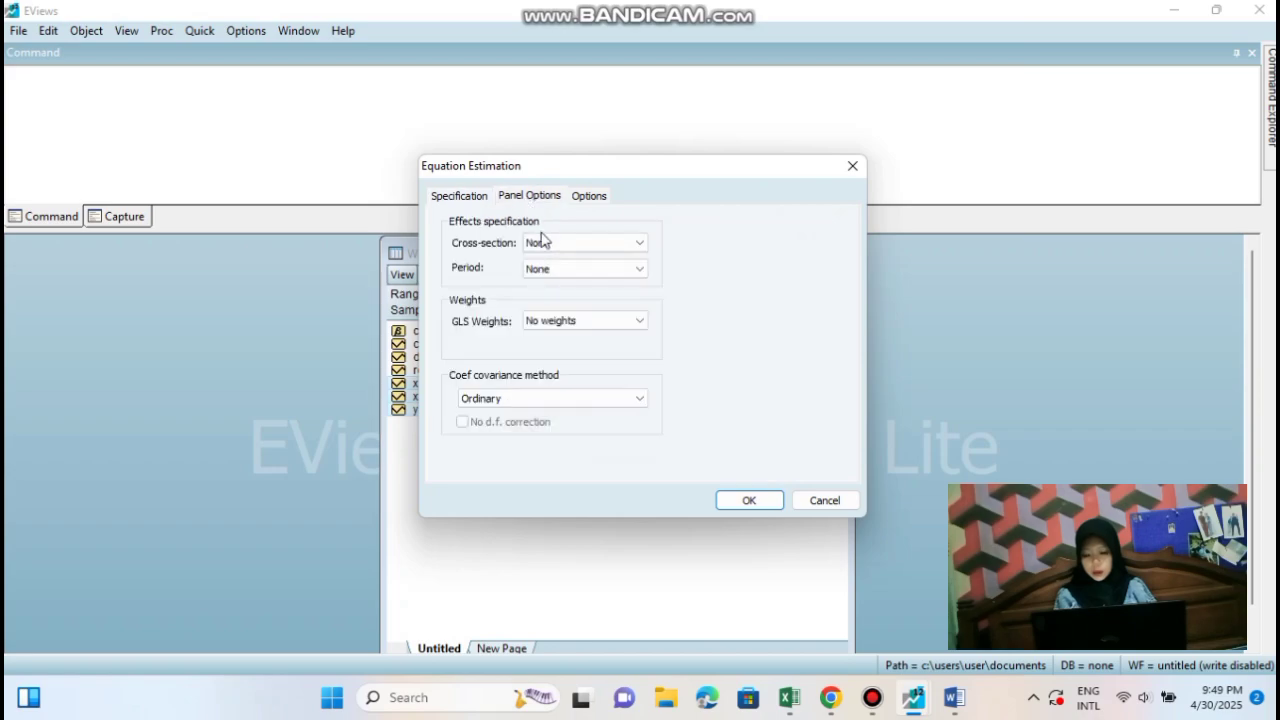
click(541, 241)
click(547, 268)
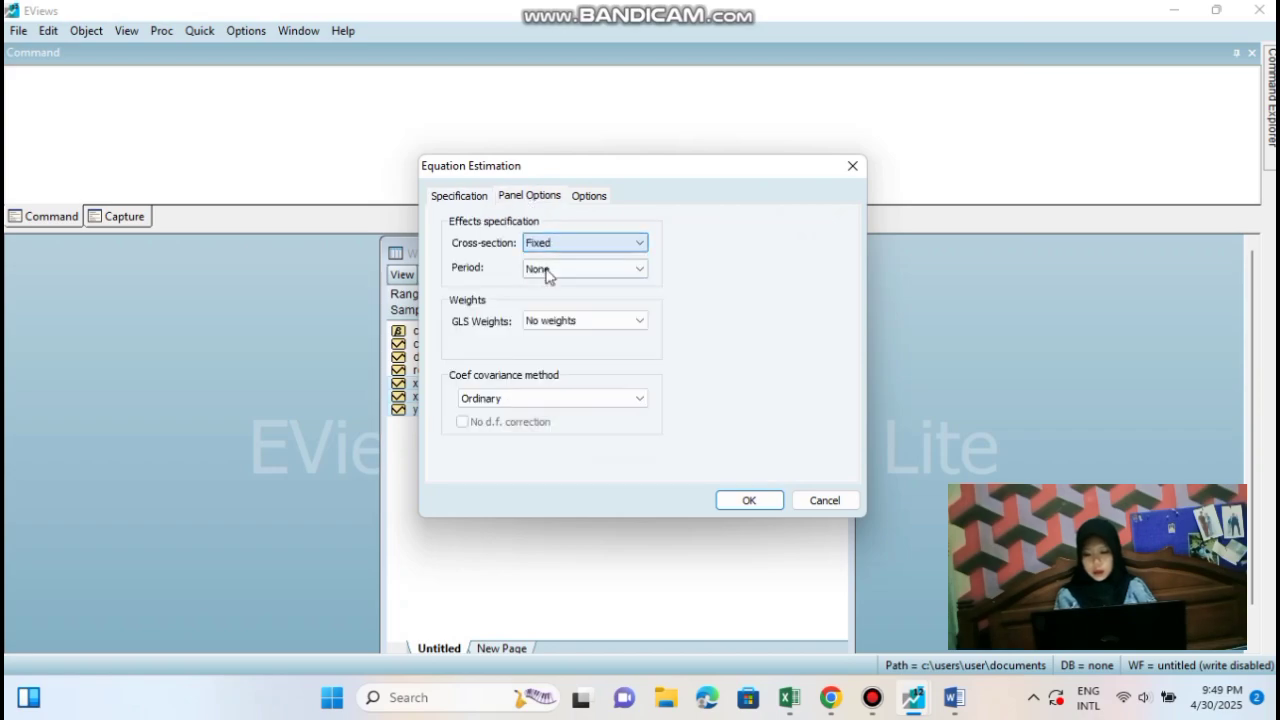
click(749, 503)
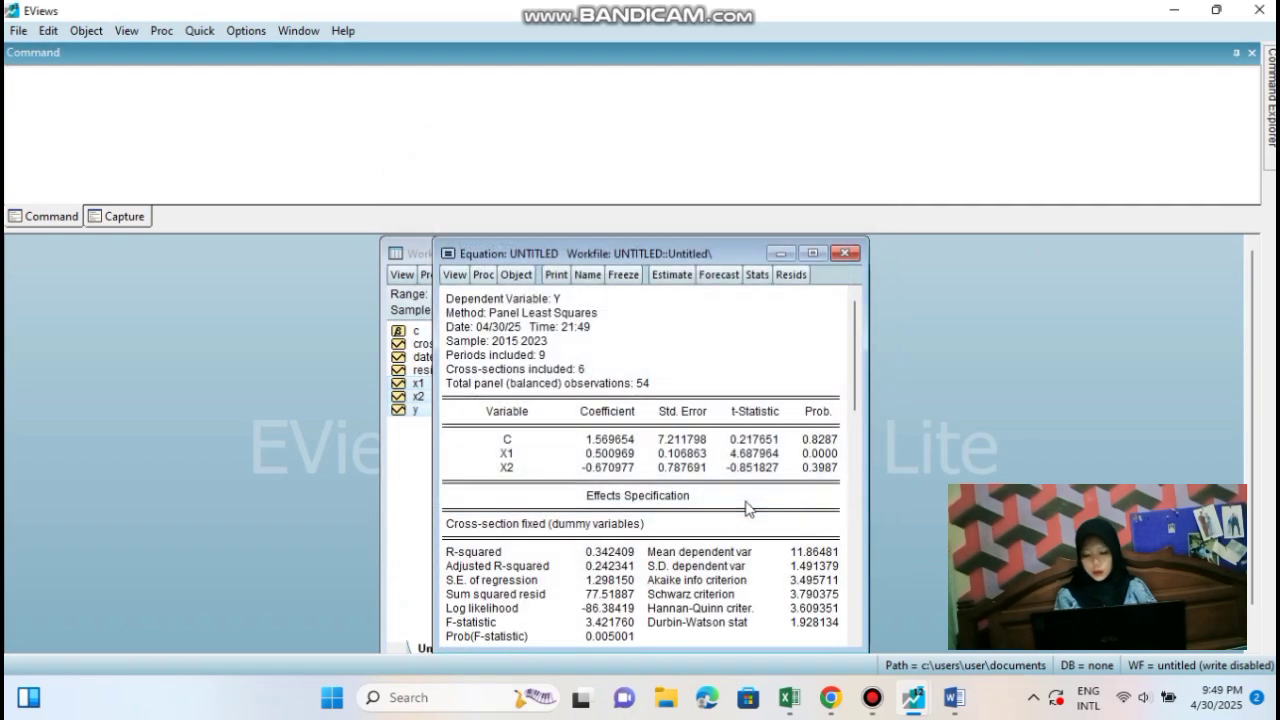
Run the Redundant Fixed Effects - Likelihood Ratio test on the estimated equation
click(455, 276)
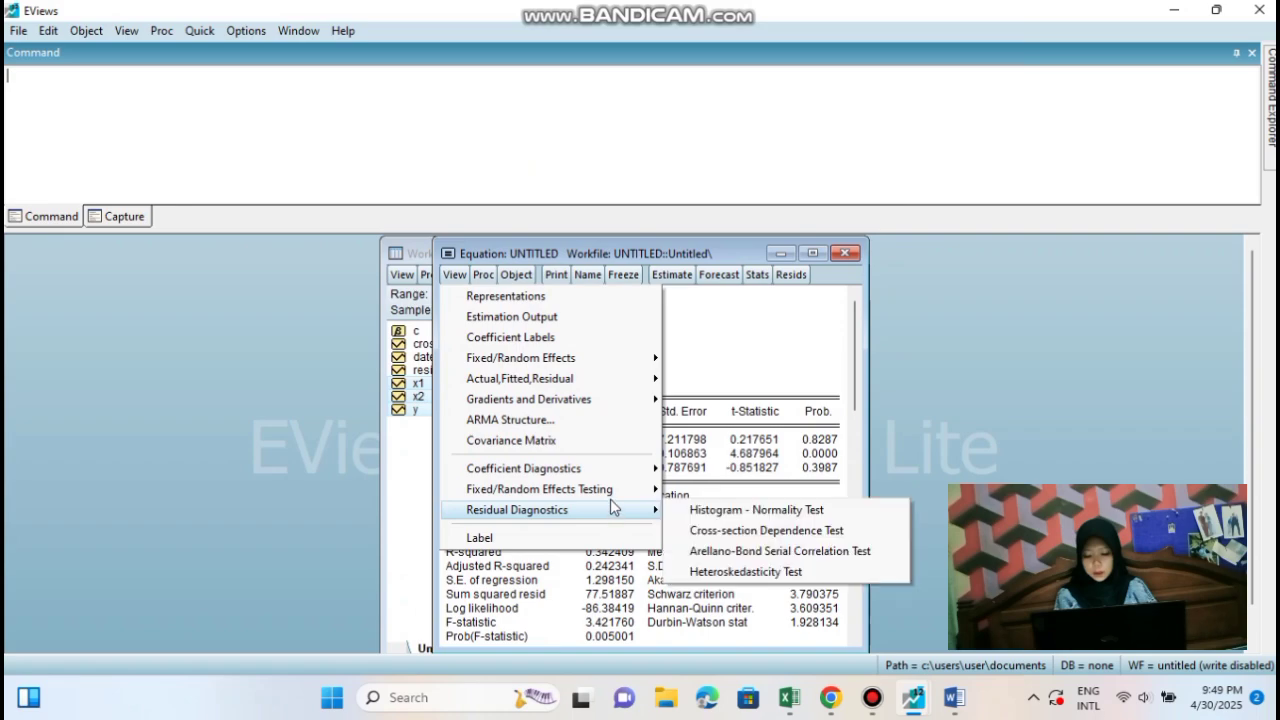
mouse_move(611, 494)
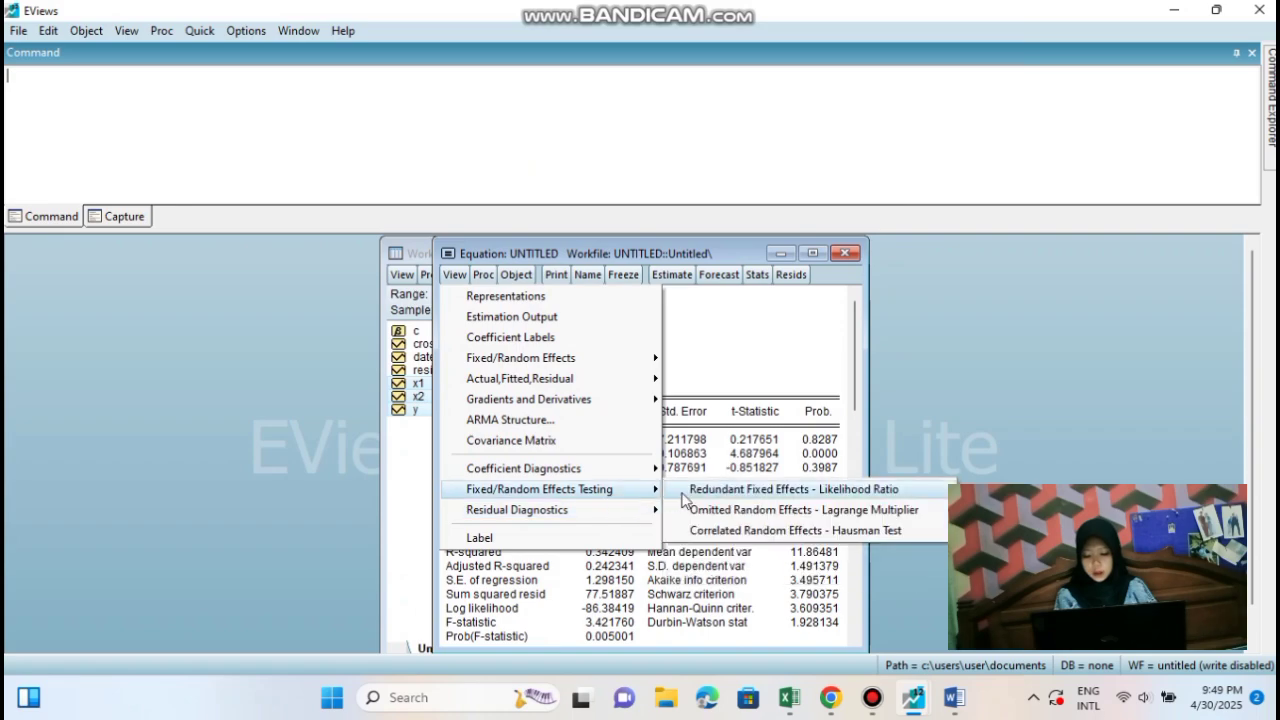
click(684, 490)
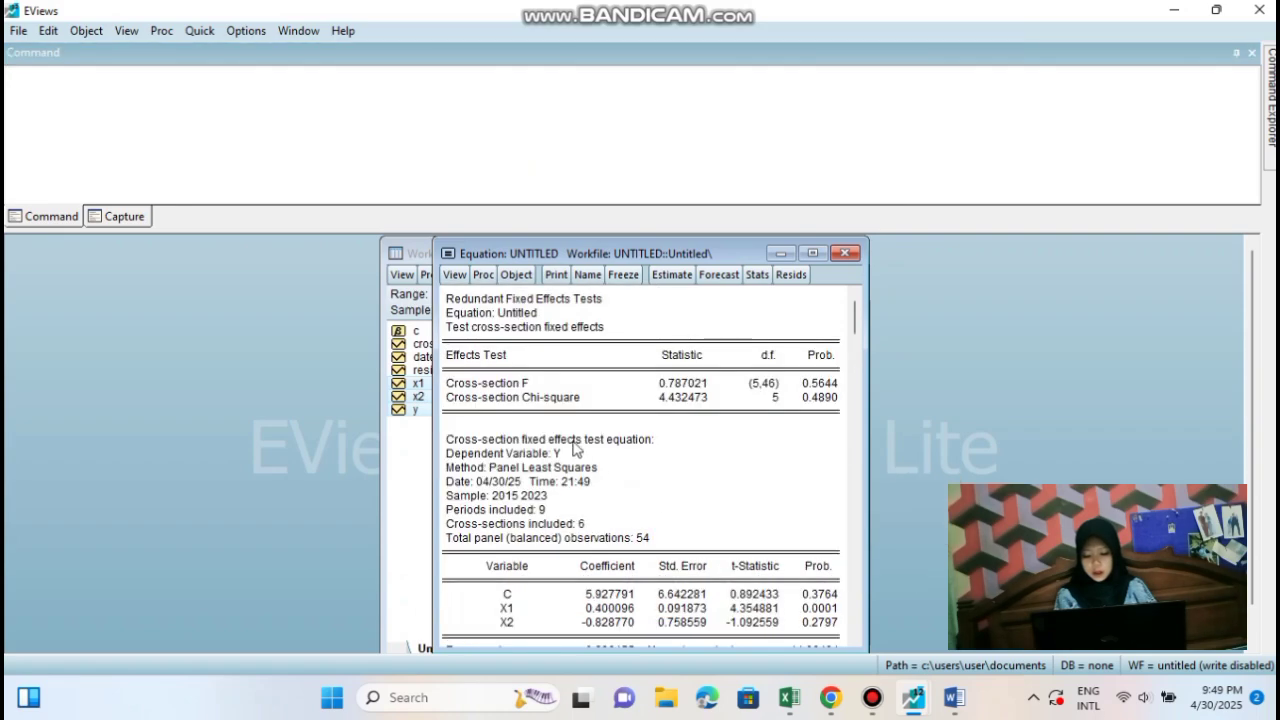
Copy the redundant fixed effects test table with numbers as displayed, and review the Chow test section in the Word document
drag(448, 306, 820, 428)
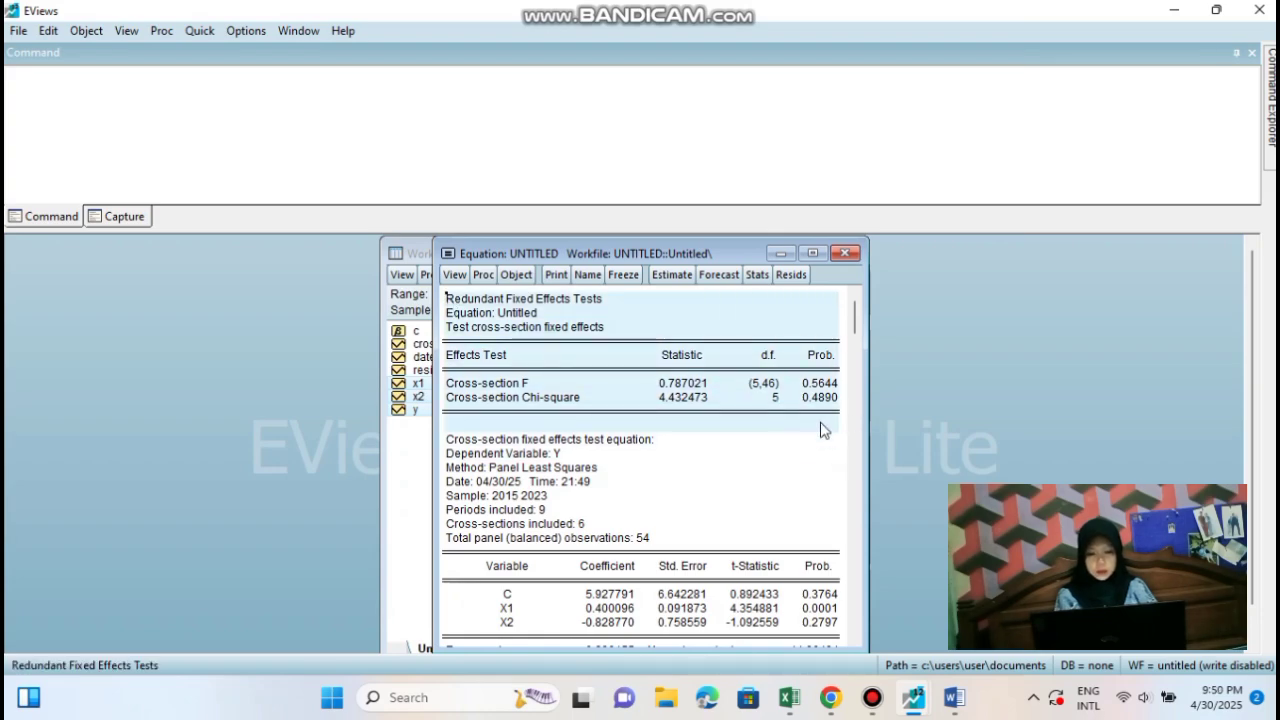
right_click(800, 375)
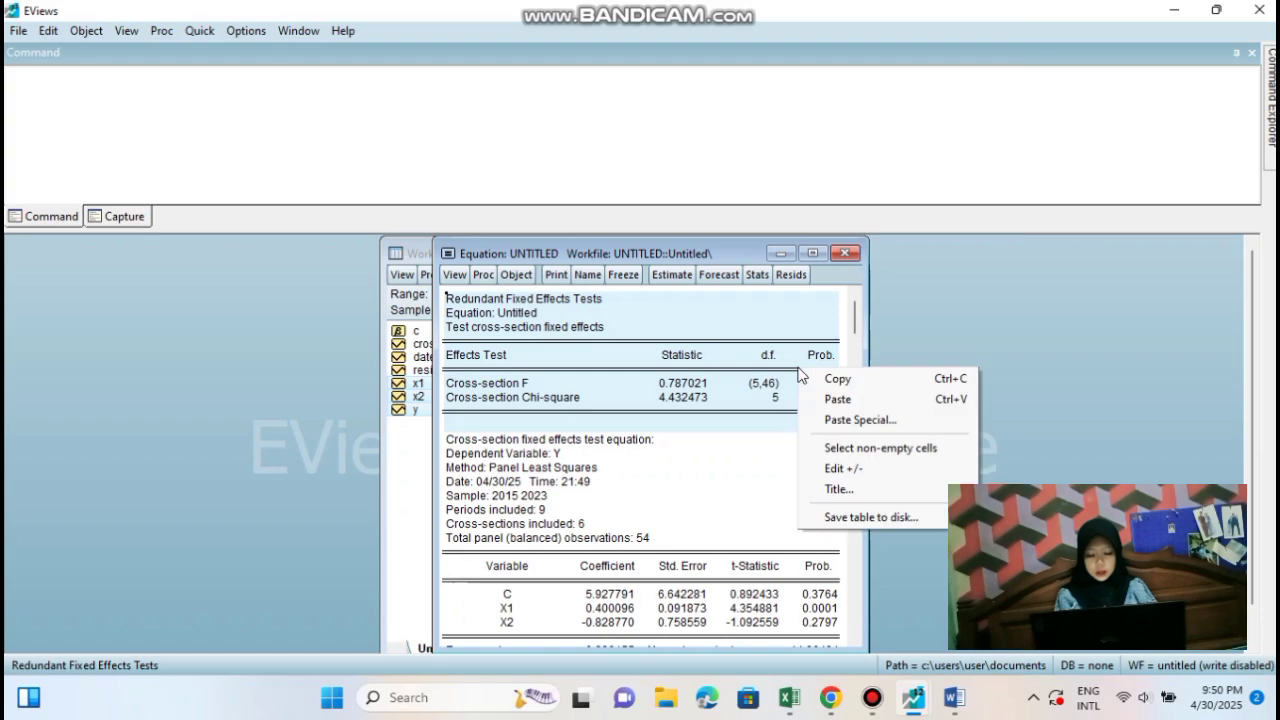
click(818, 383)
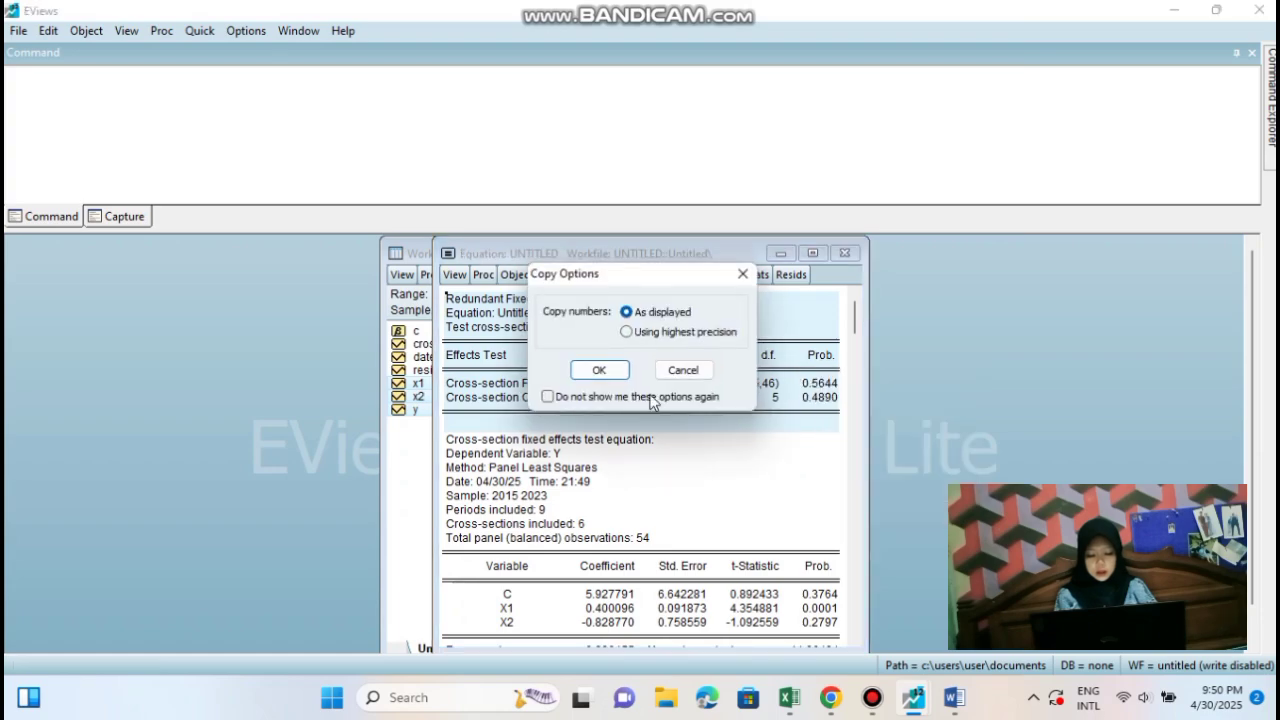
click(600, 370)
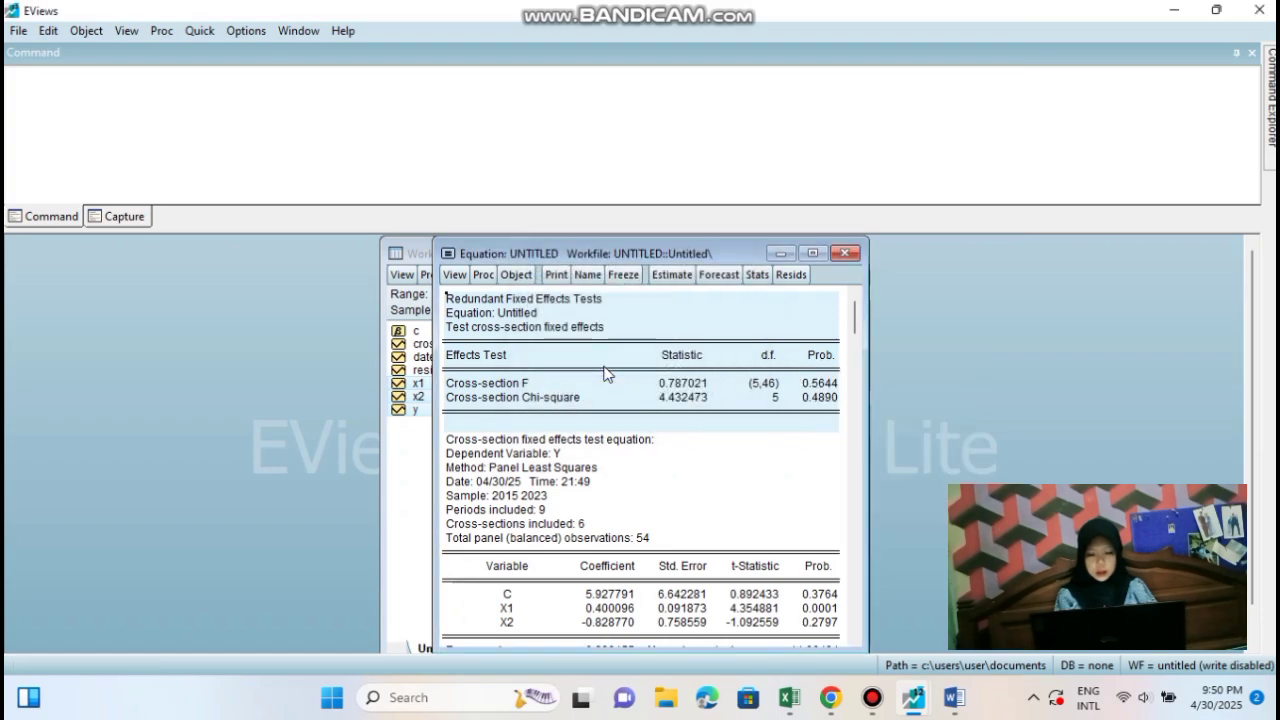
click(952, 692)
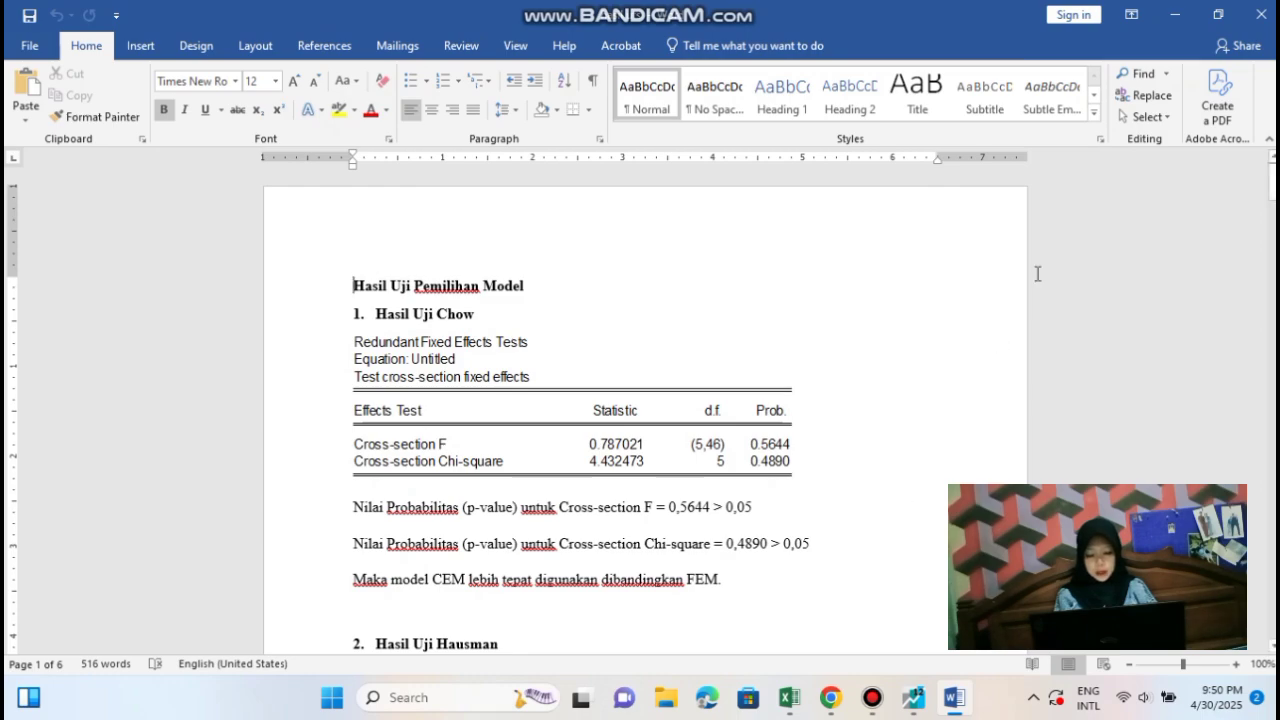
click(1175, 22)
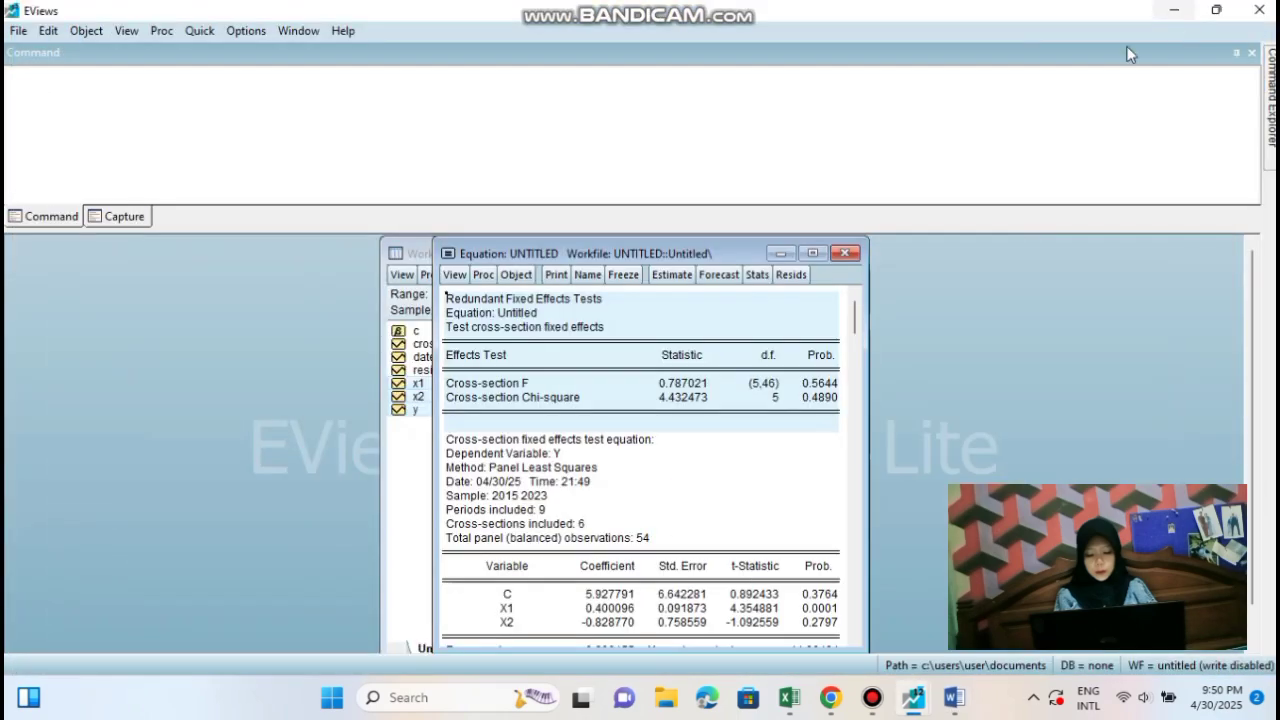
Set the cross-section effects to Random and re-estimate the panel equation
click(672, 276)
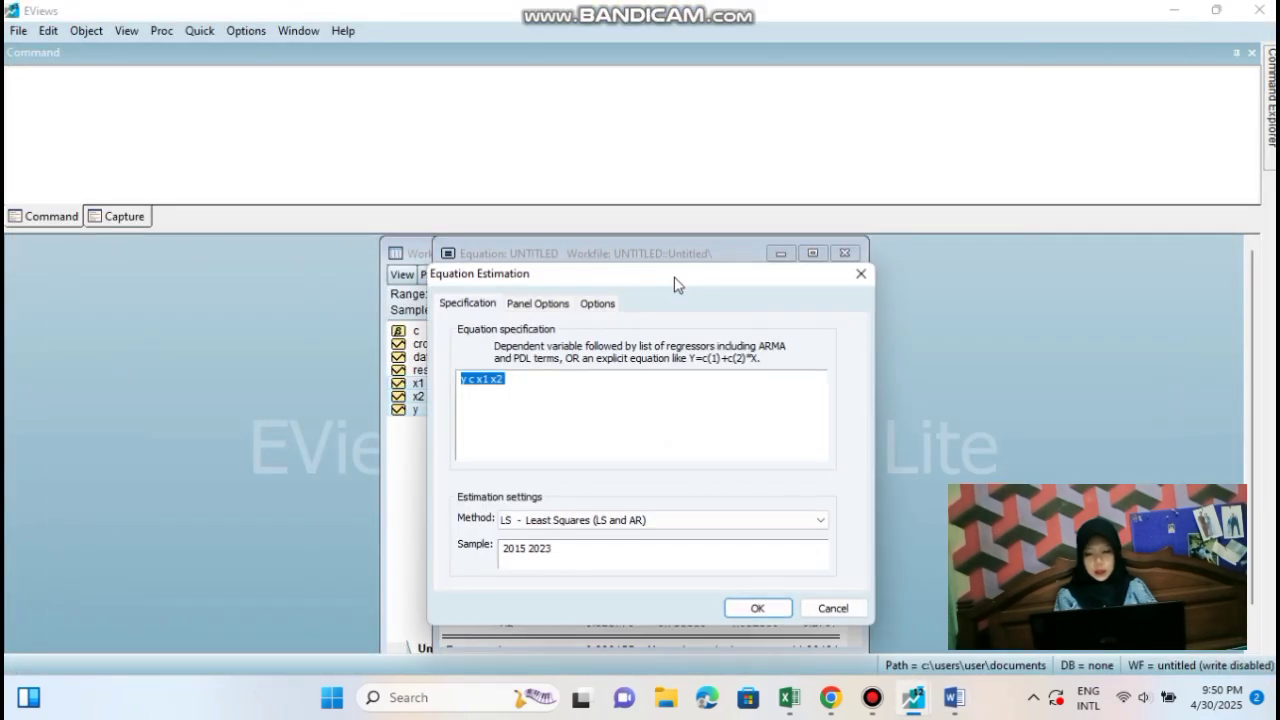
click(538, 304)
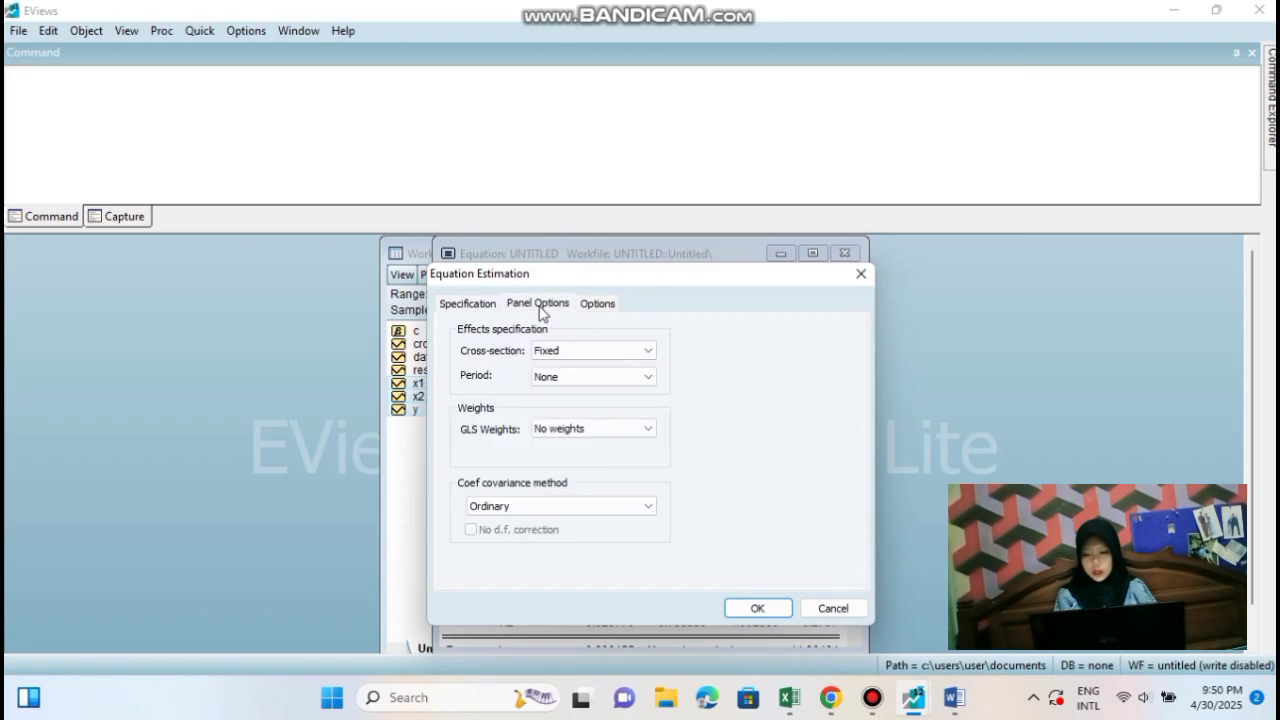
click(562, 351)
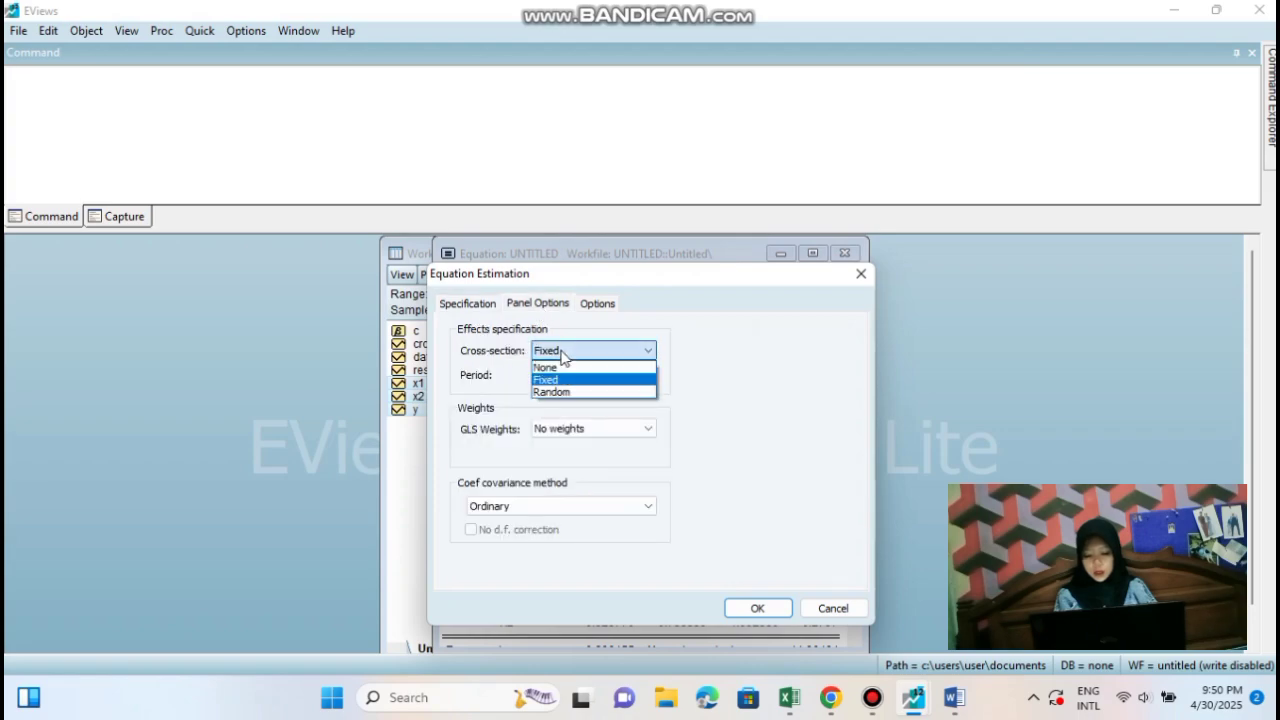
click(566, 394)
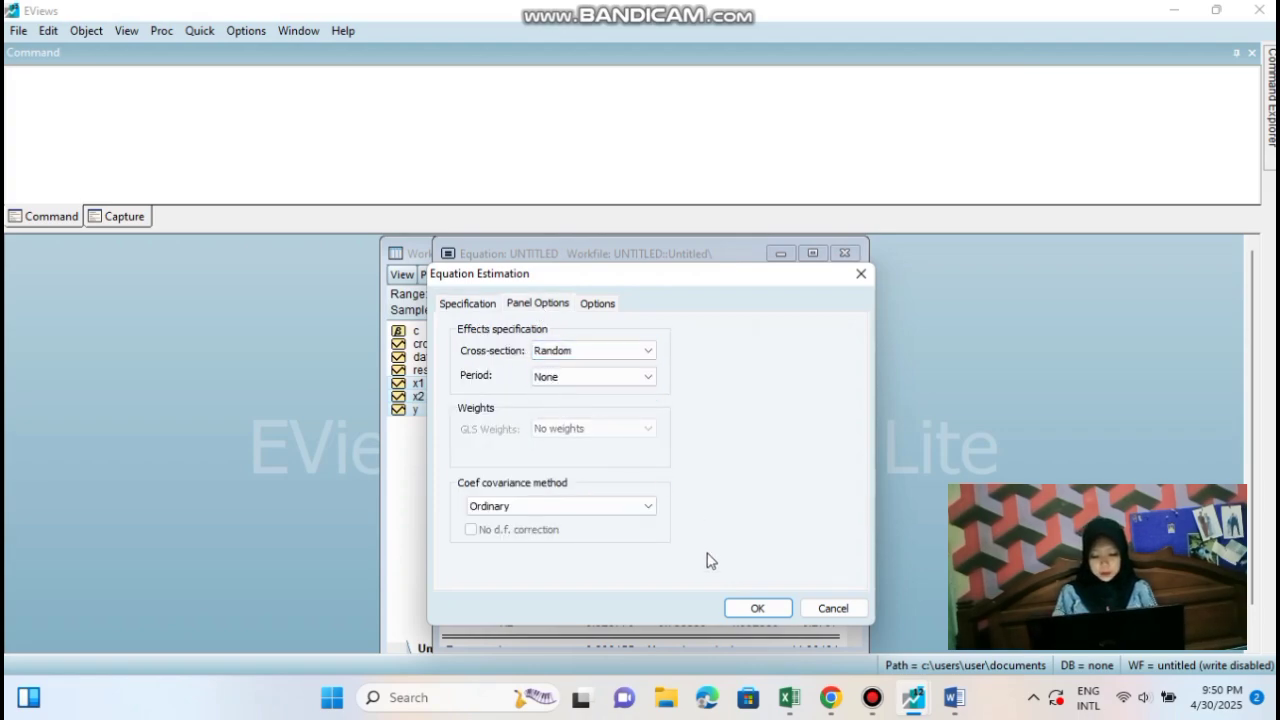
click(757, 608)
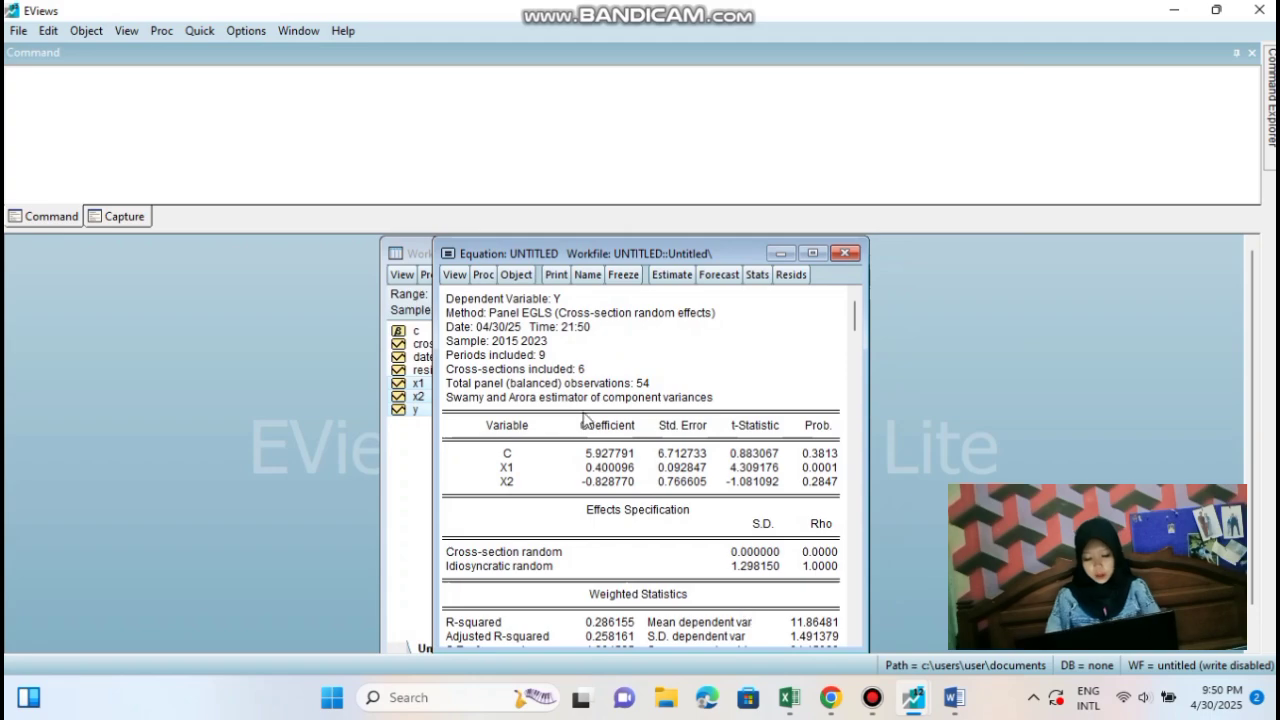
Run the Correlated Random Effects - Hausman Test on the random effects equation
click(455, 278)
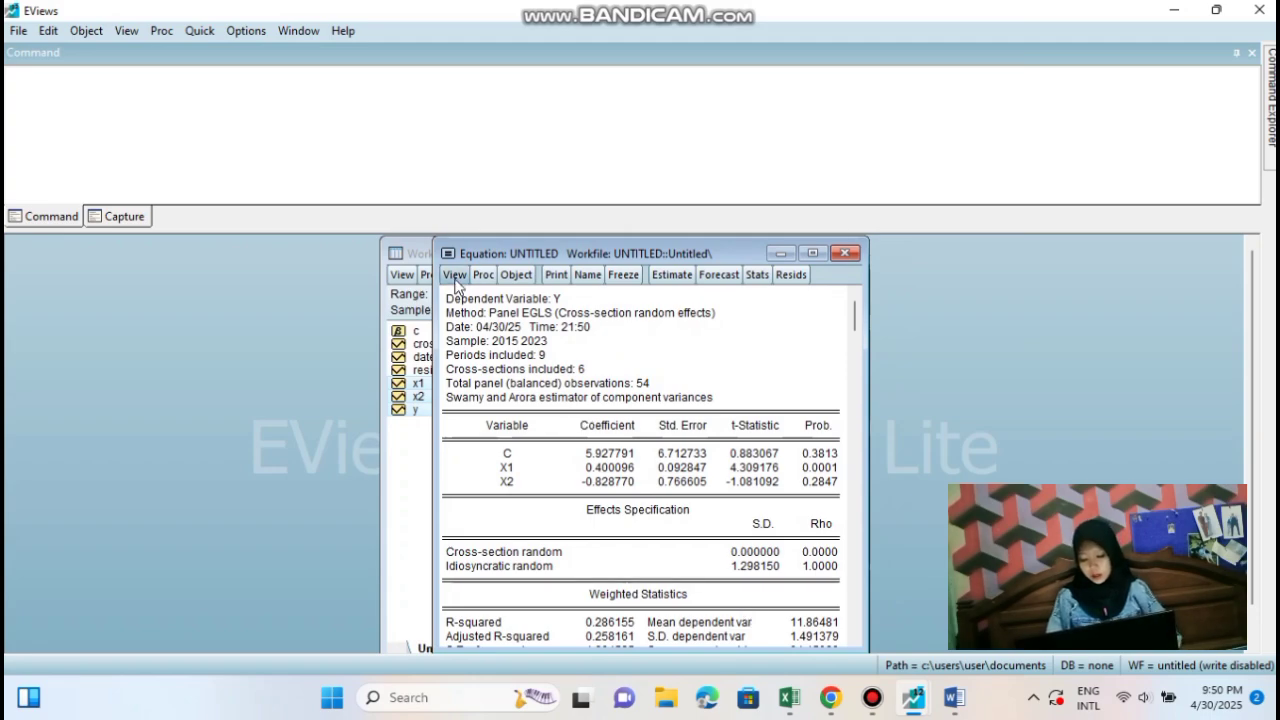
mouse_move(563, 498)
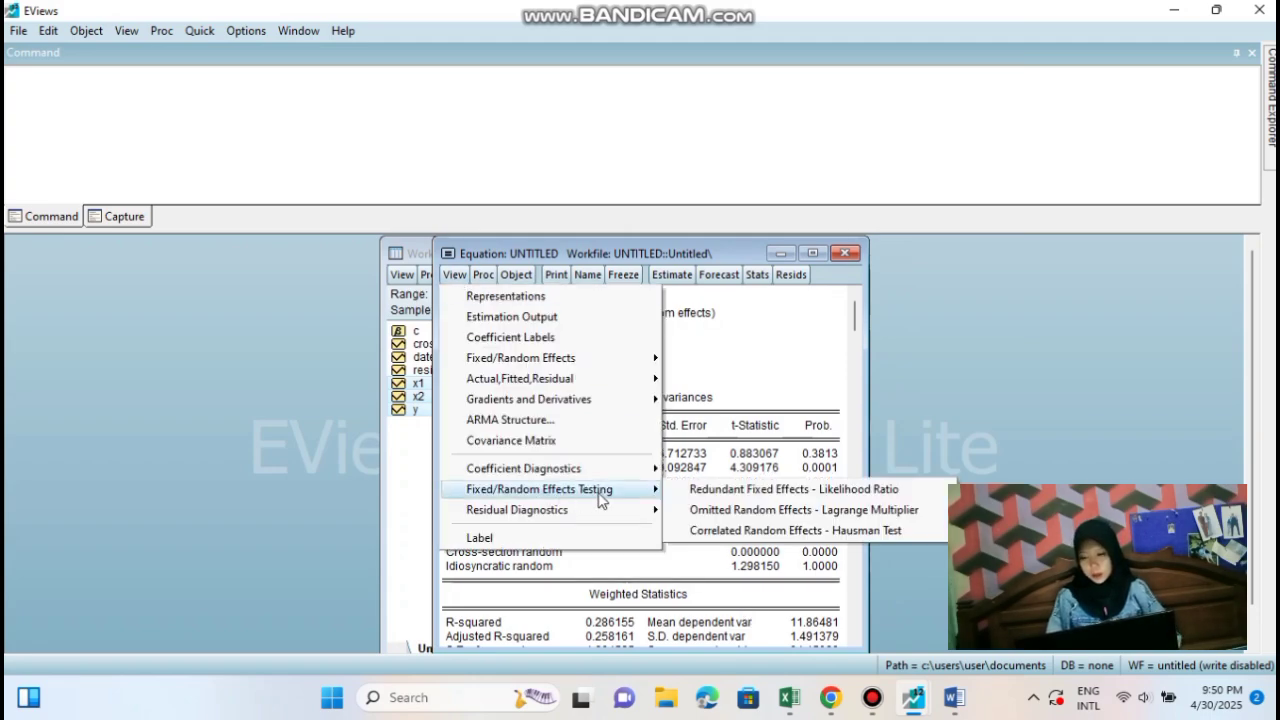
click(696, 532)
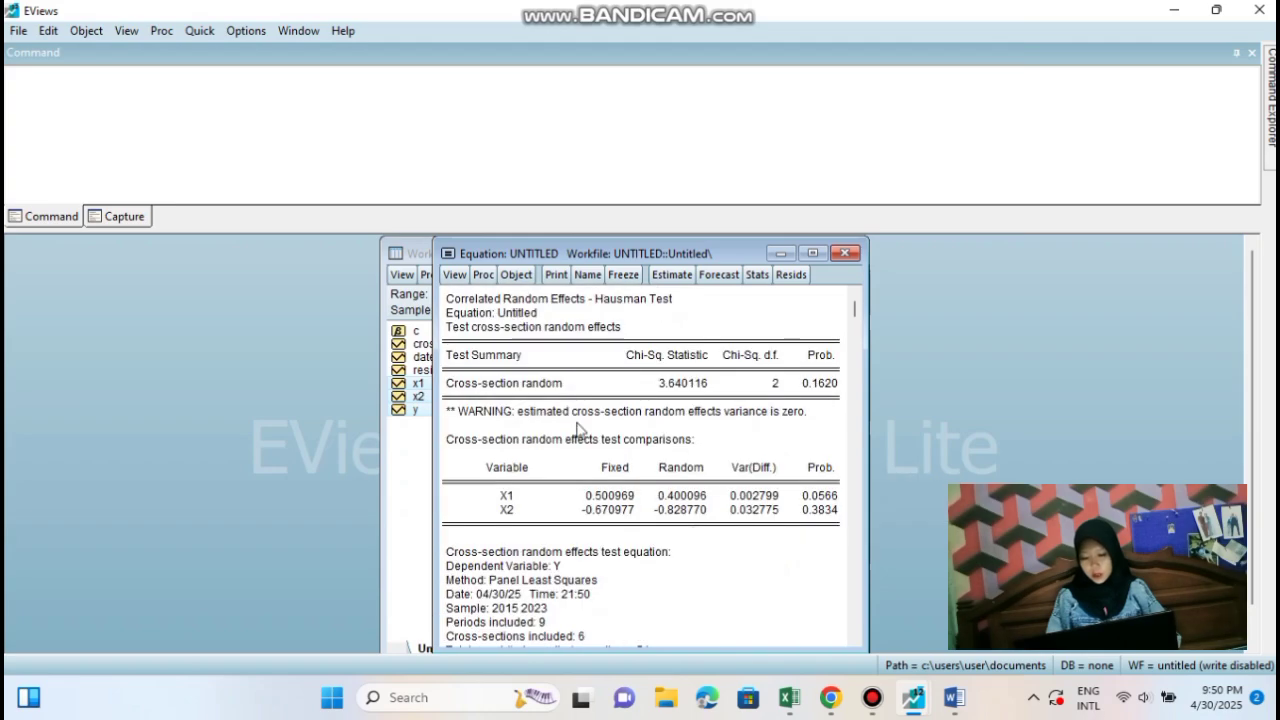
Copy the Hausman test heading and summary table with numbers as displayed
drag(448, 298, 857, 405)
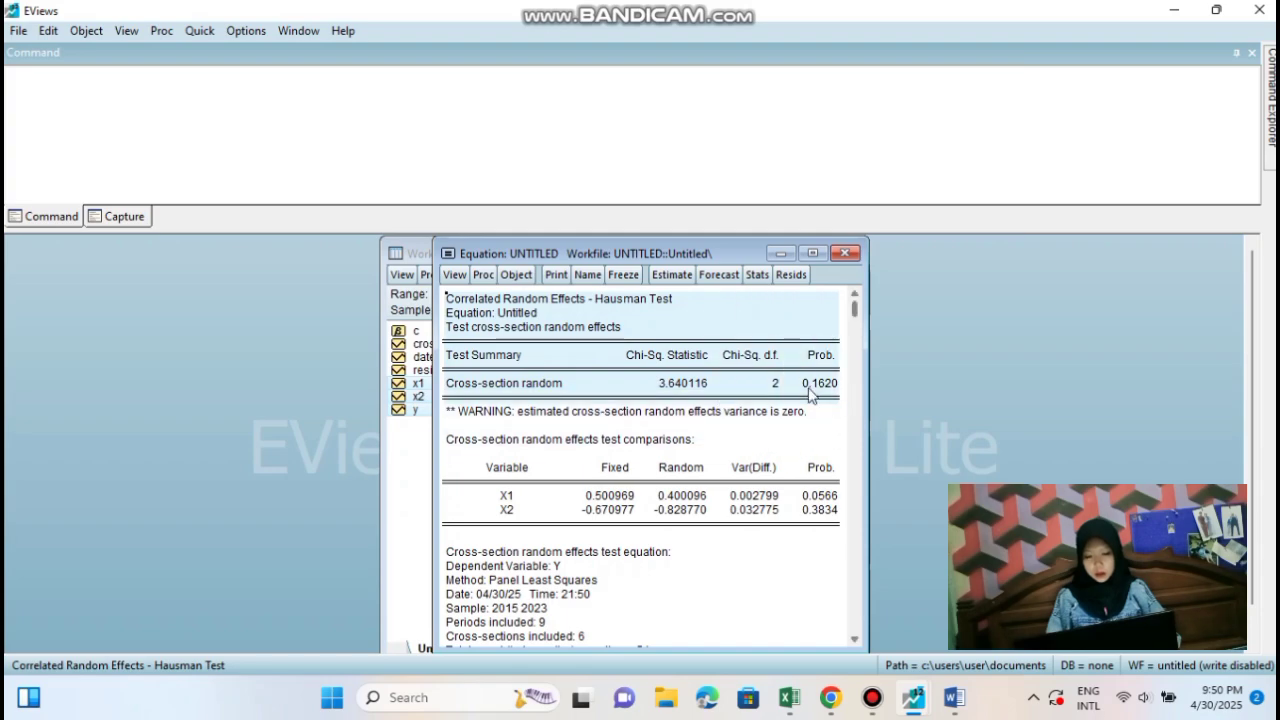
right_click(775, 378)
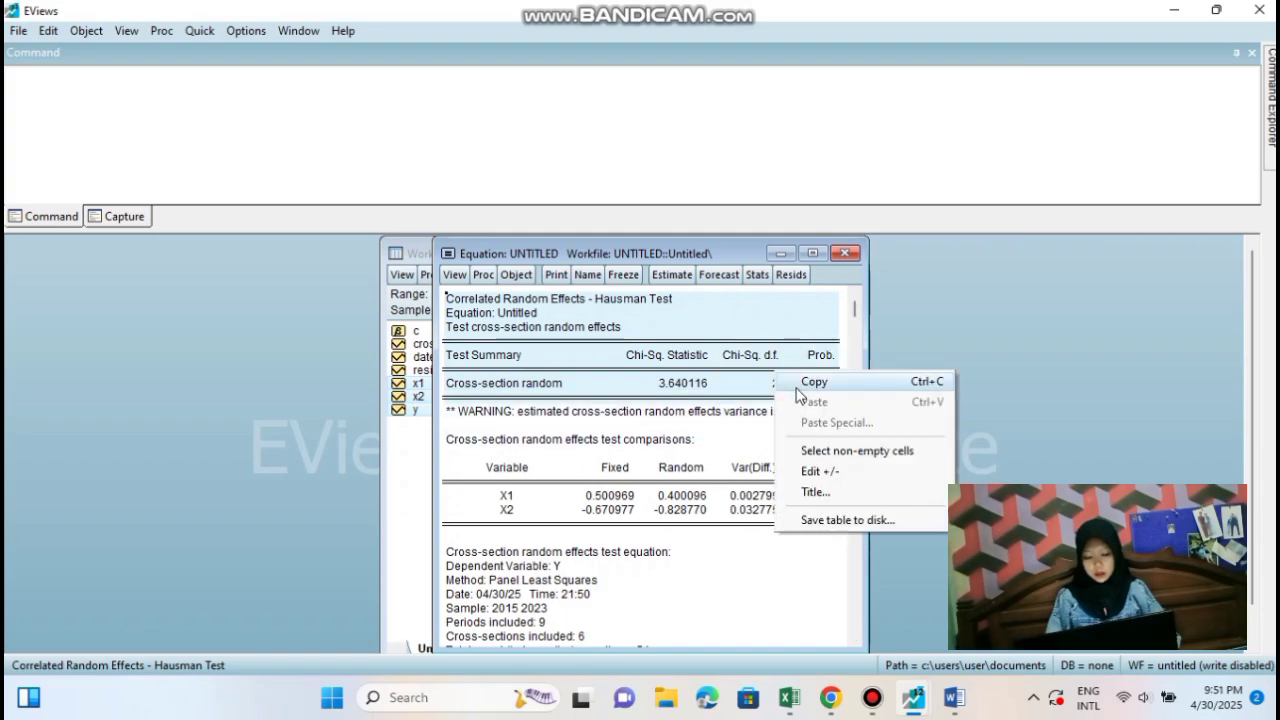
click(800, 381)
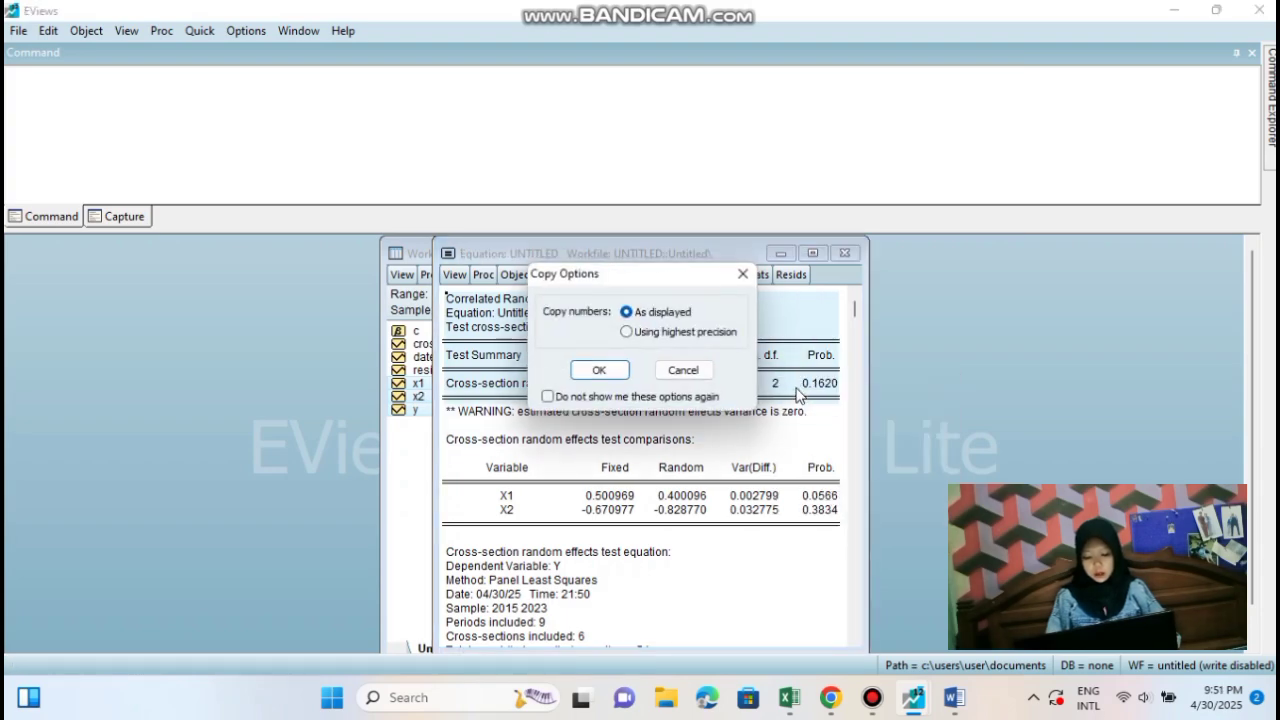
click(622, 371)
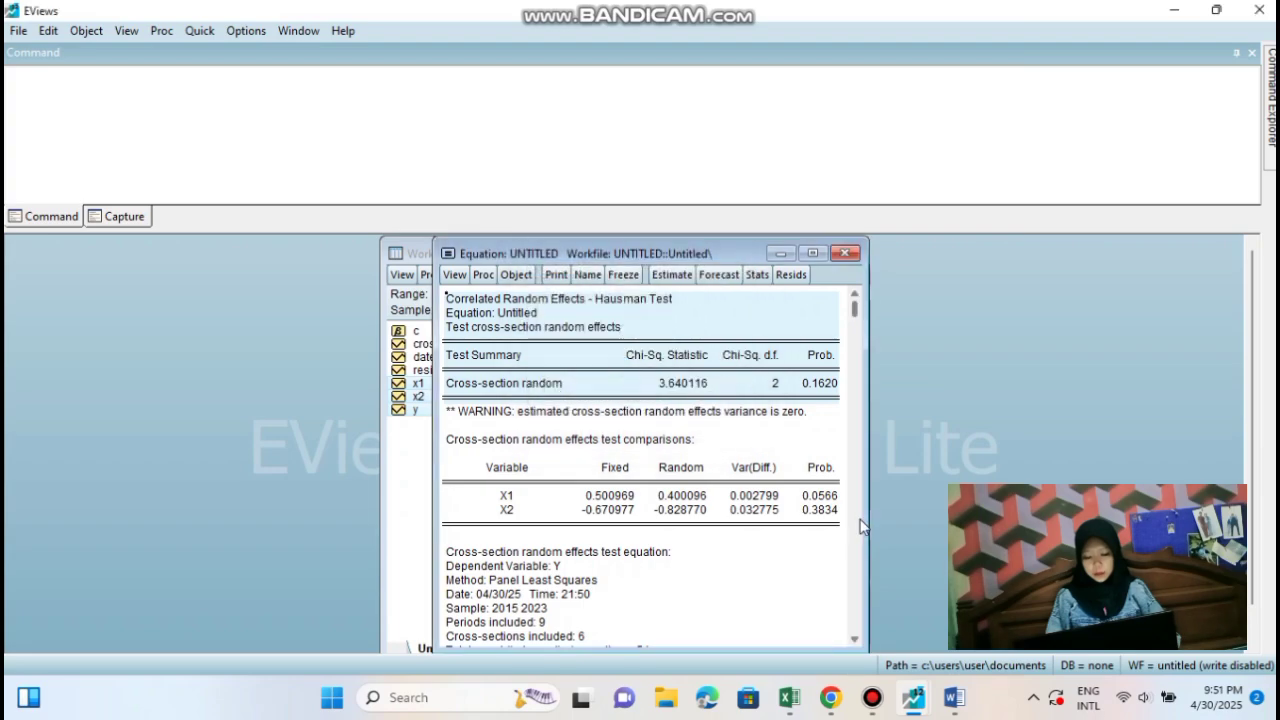
Switch to the Word document, review the Hausman test section (Hasil Uji Hausman), and return to EViews
click(954, 697)
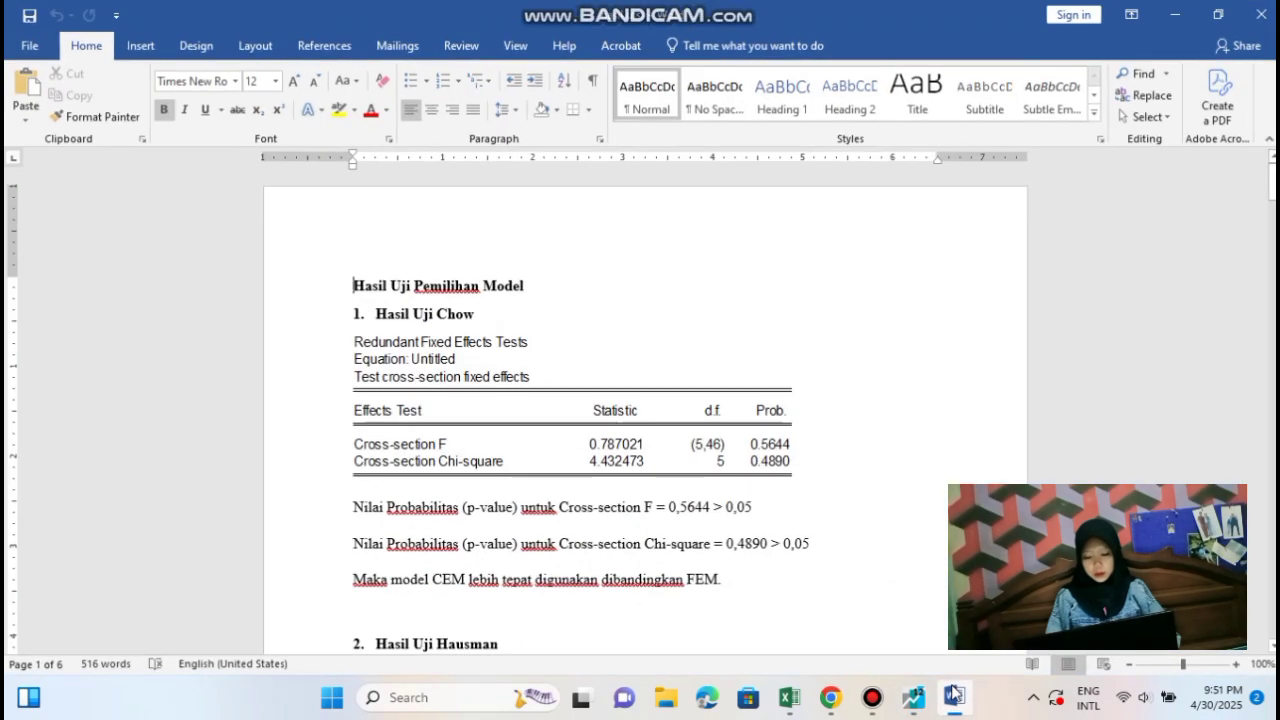
scroll(840, 614, down, 6)
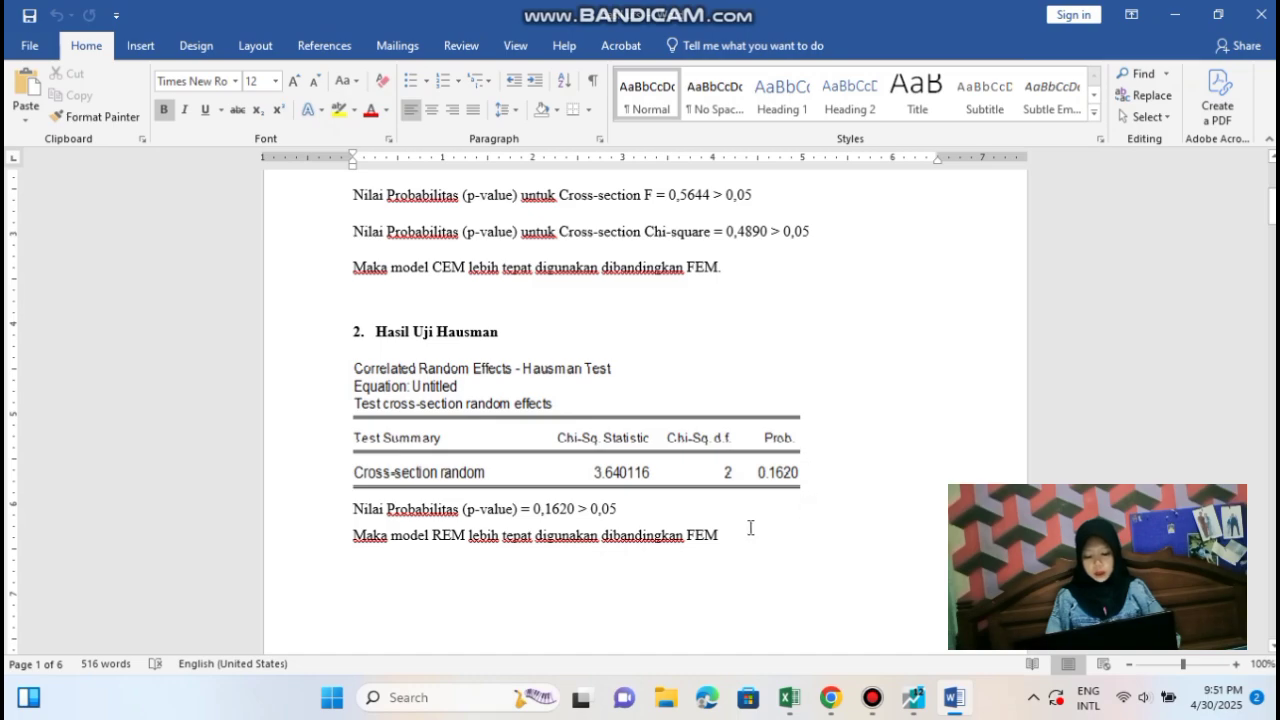
click(1188, 18)
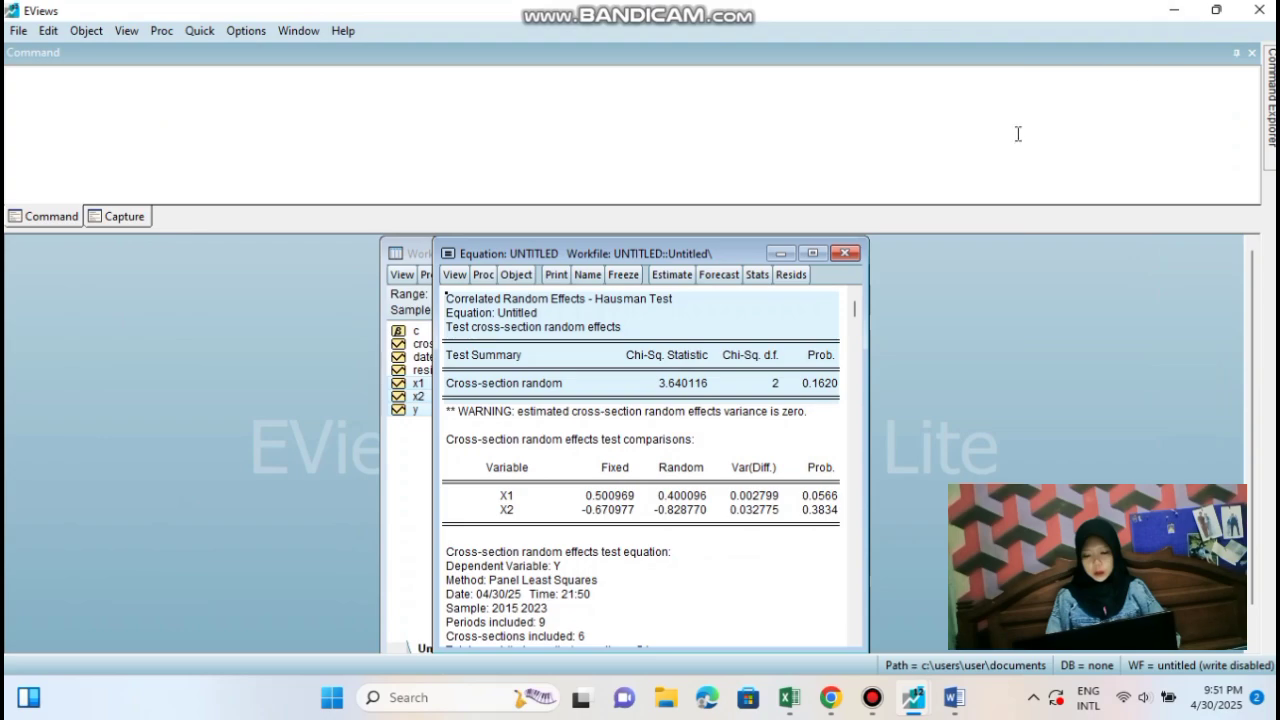
Set the cross-section effects to None and re-estimate the panel equation
click(672, 274)
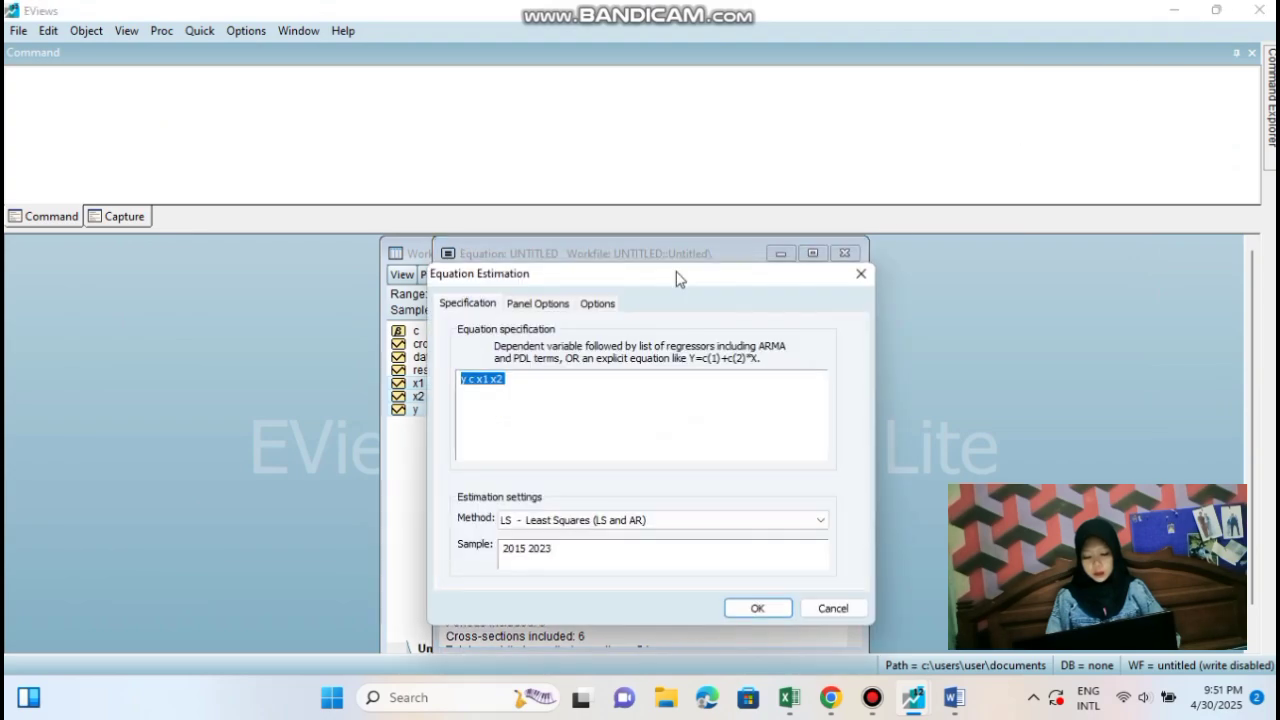
click(548, 307)
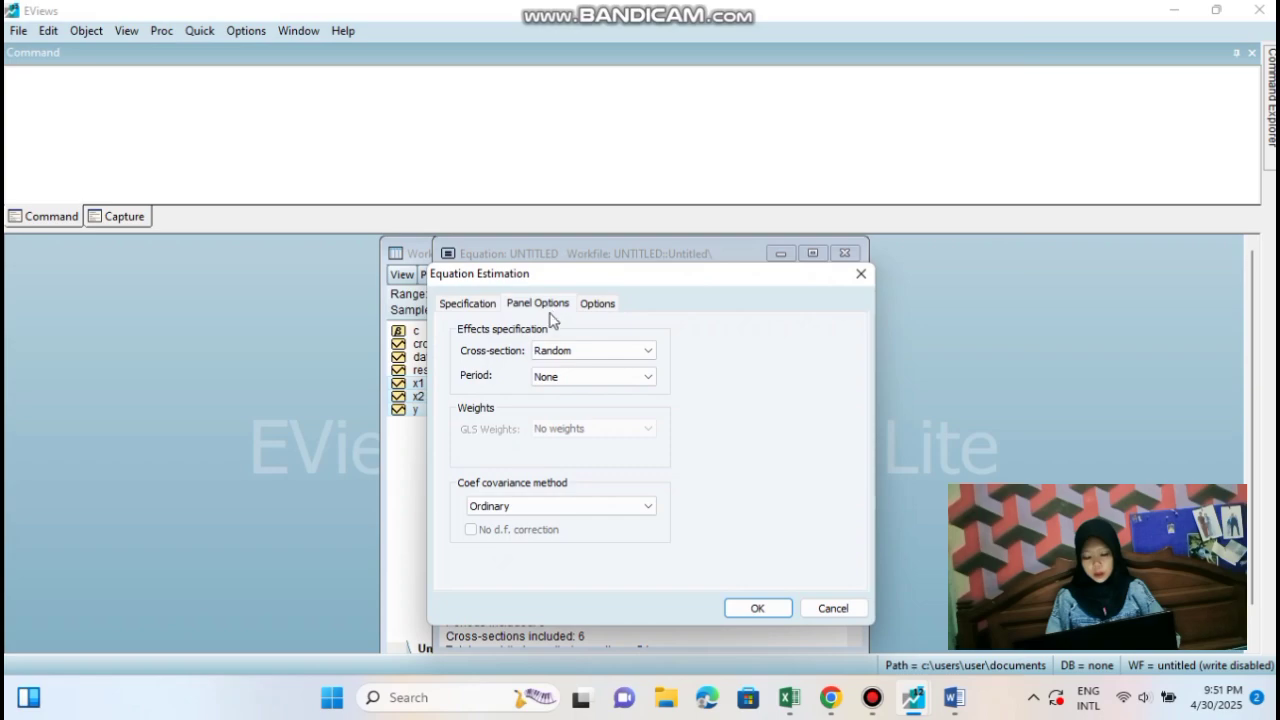
click(566, 350)
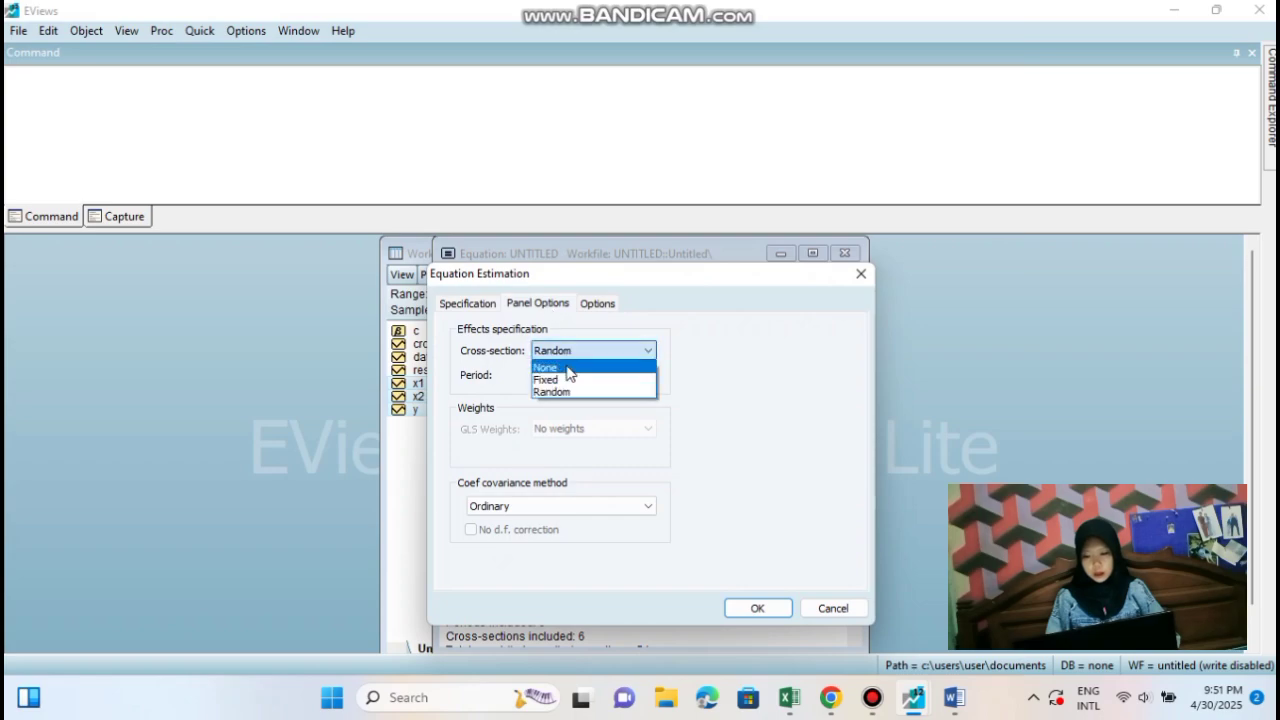
click(566, 367)
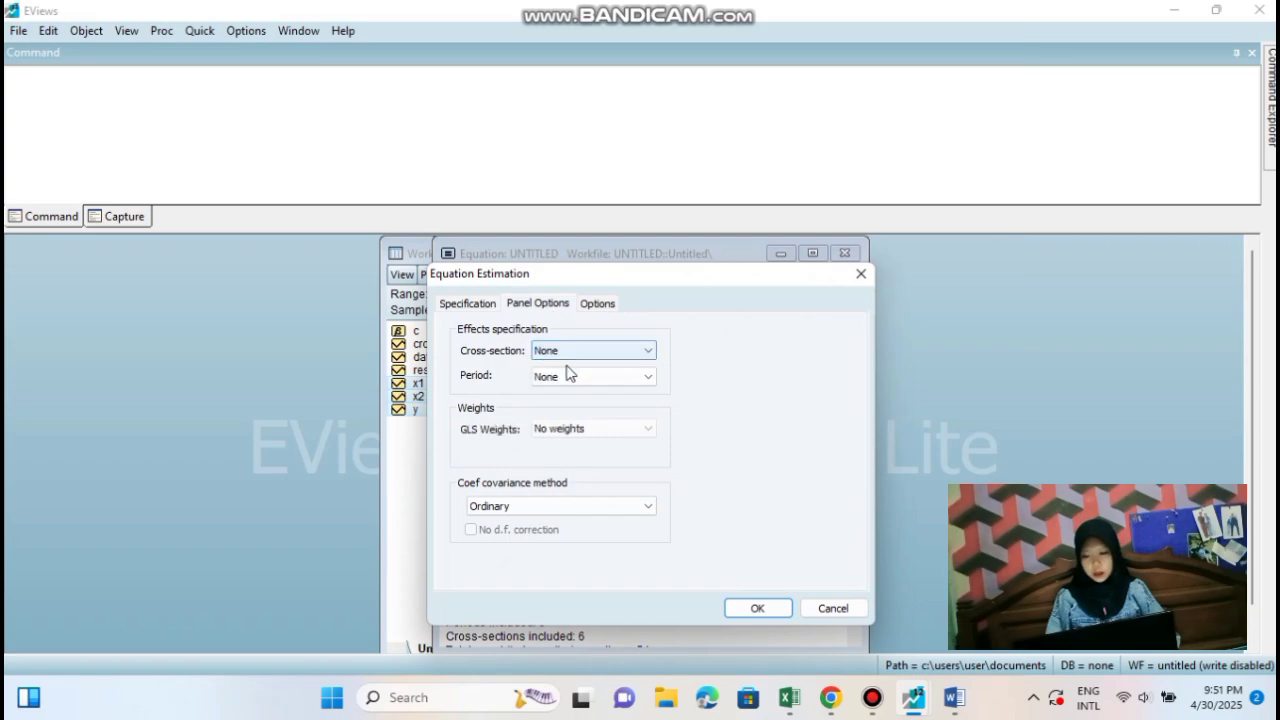
click(758, 607)
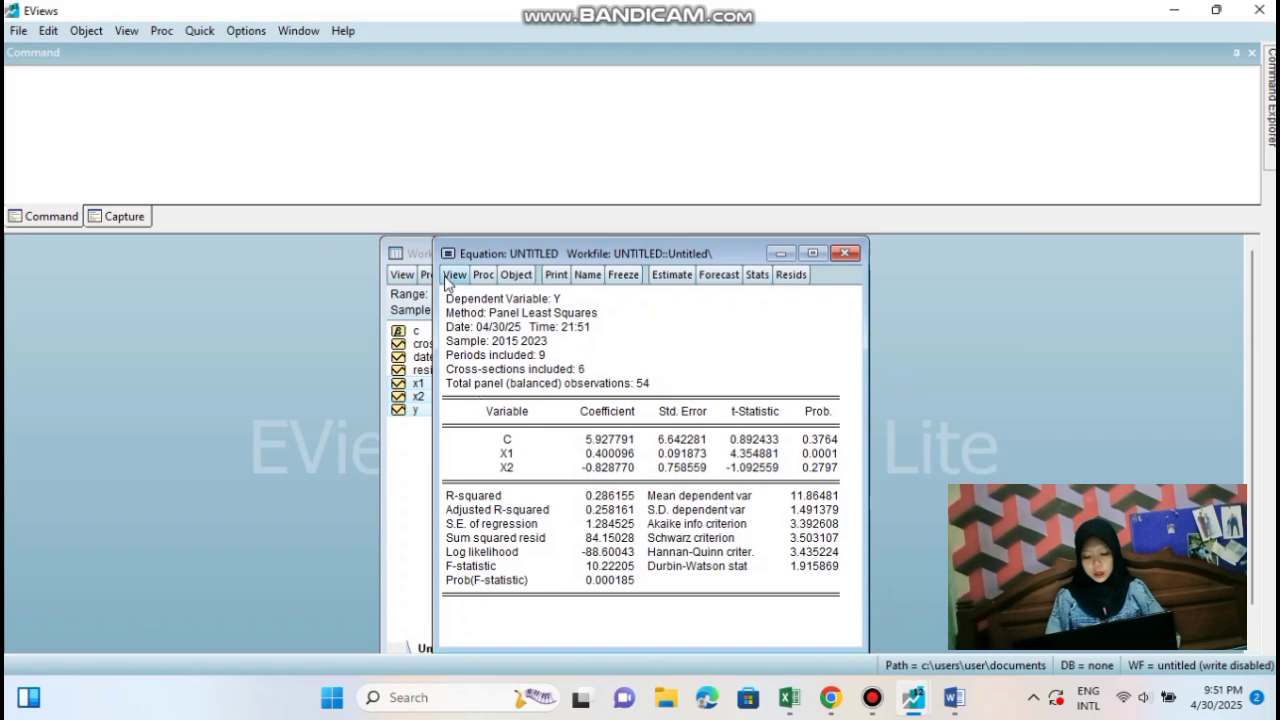
Run the Omitted Random Effects - Lagrange Multiplier test on the equation estimated without effects
click(453, 276)
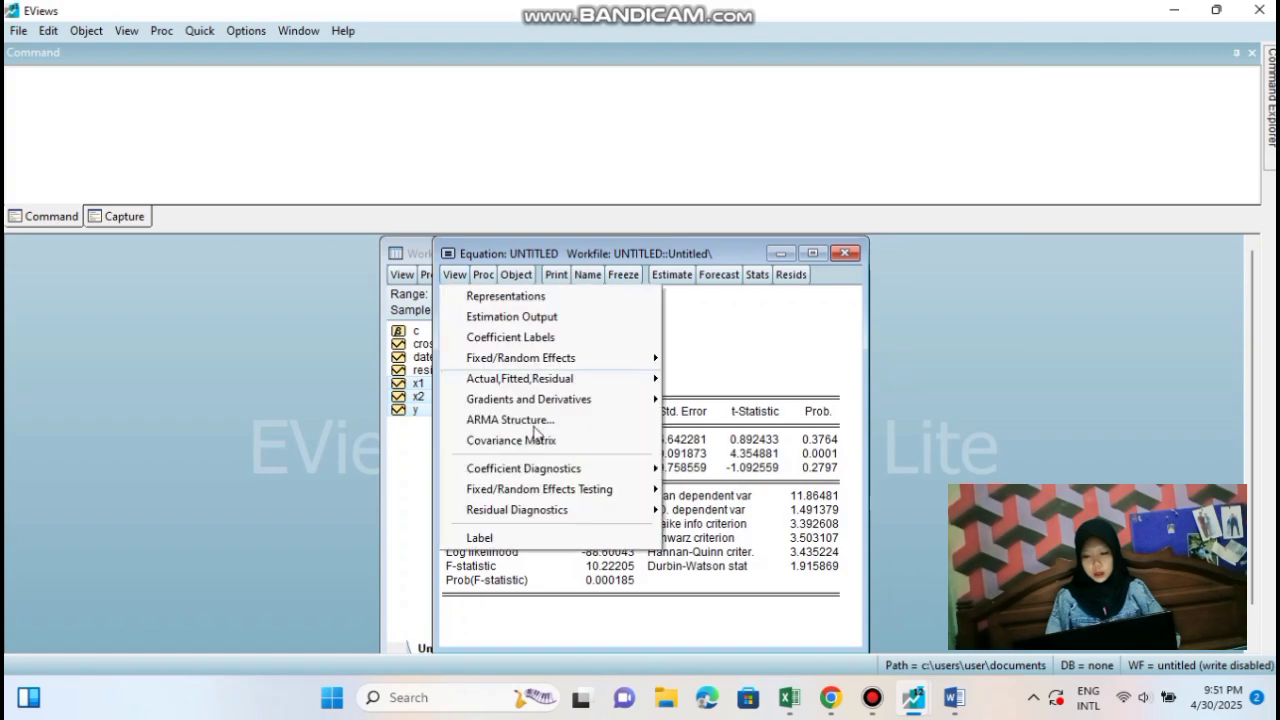
mouse_move(560, 493)
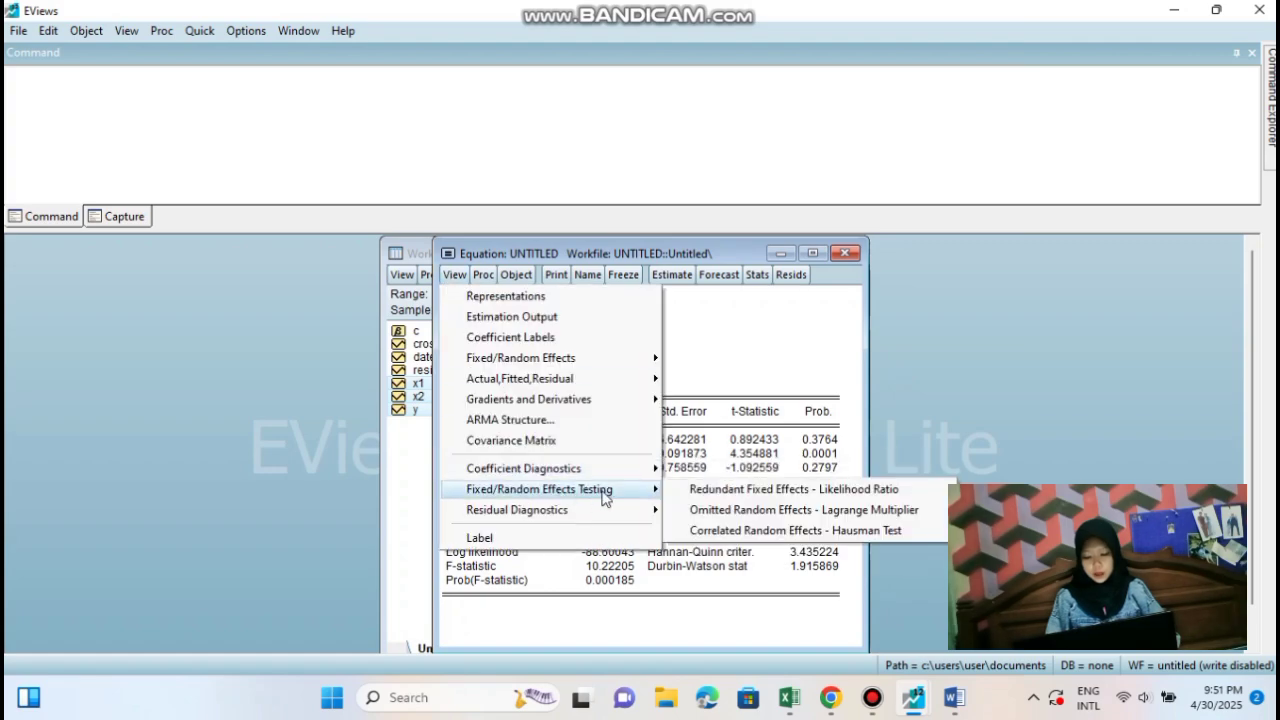
click(687, 511)
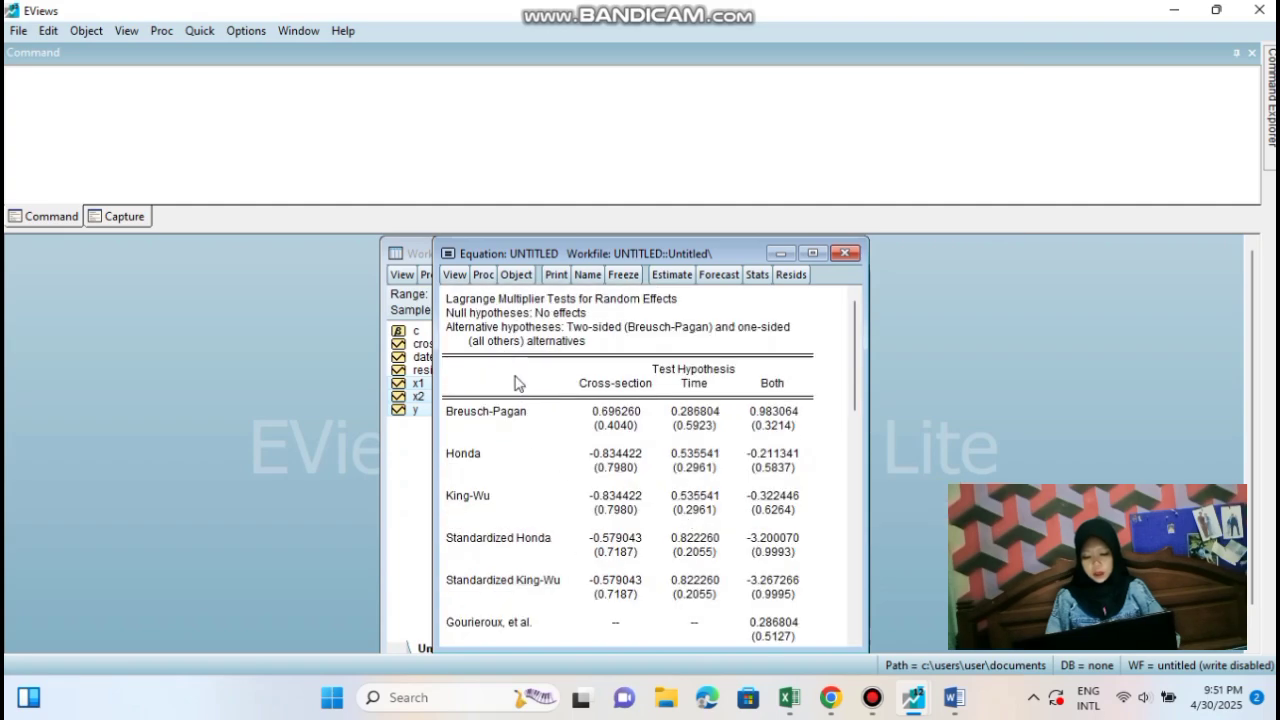
Copy the full Lagrange Multiplier test table, from its heading through the Gourieroux row, with numbers as displayed
scroll(659, 467, down, 1)
scroll(658, 467, up, 1)
drag(447, 302, 651, 521)
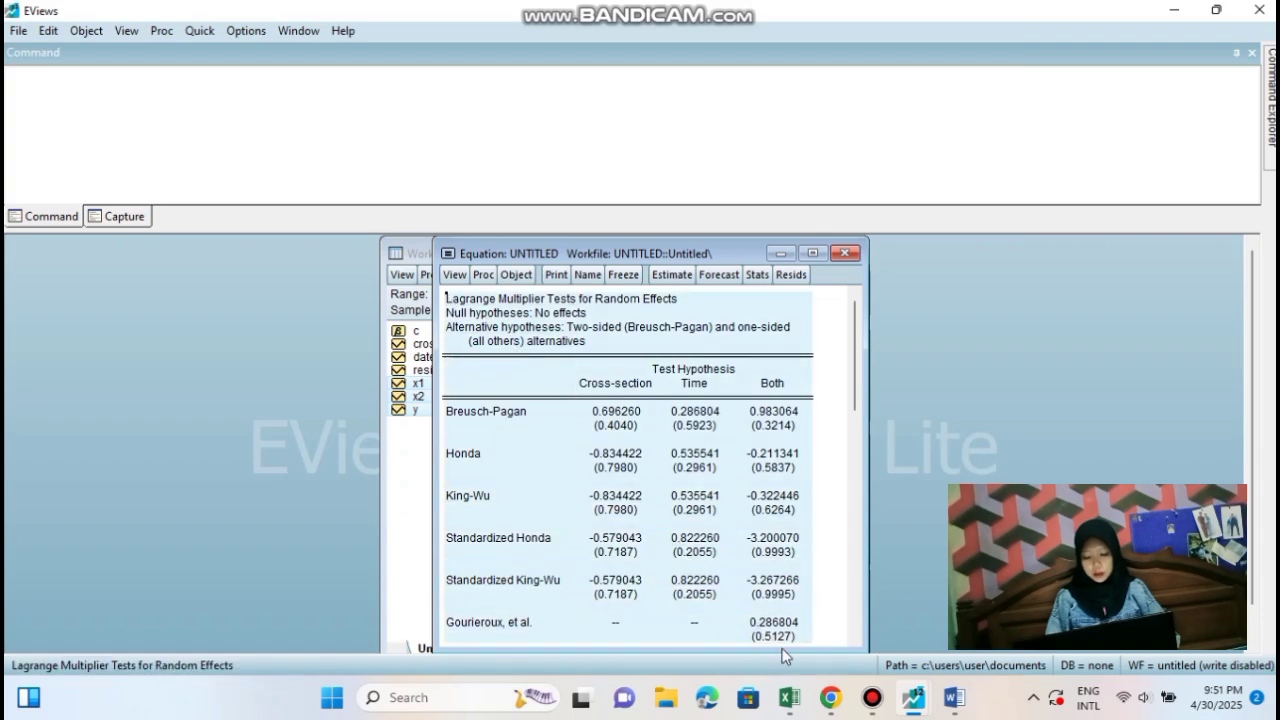
scroll(716, 590, down, 1)
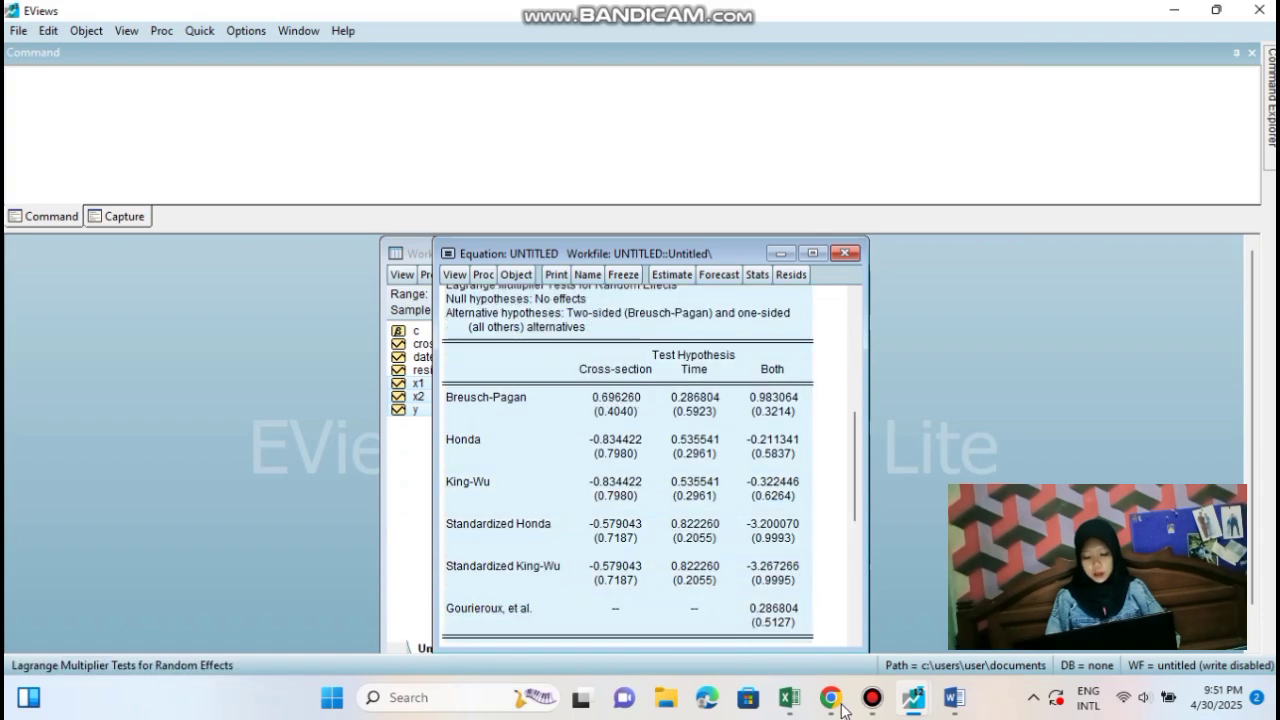
right_click(716, 524)
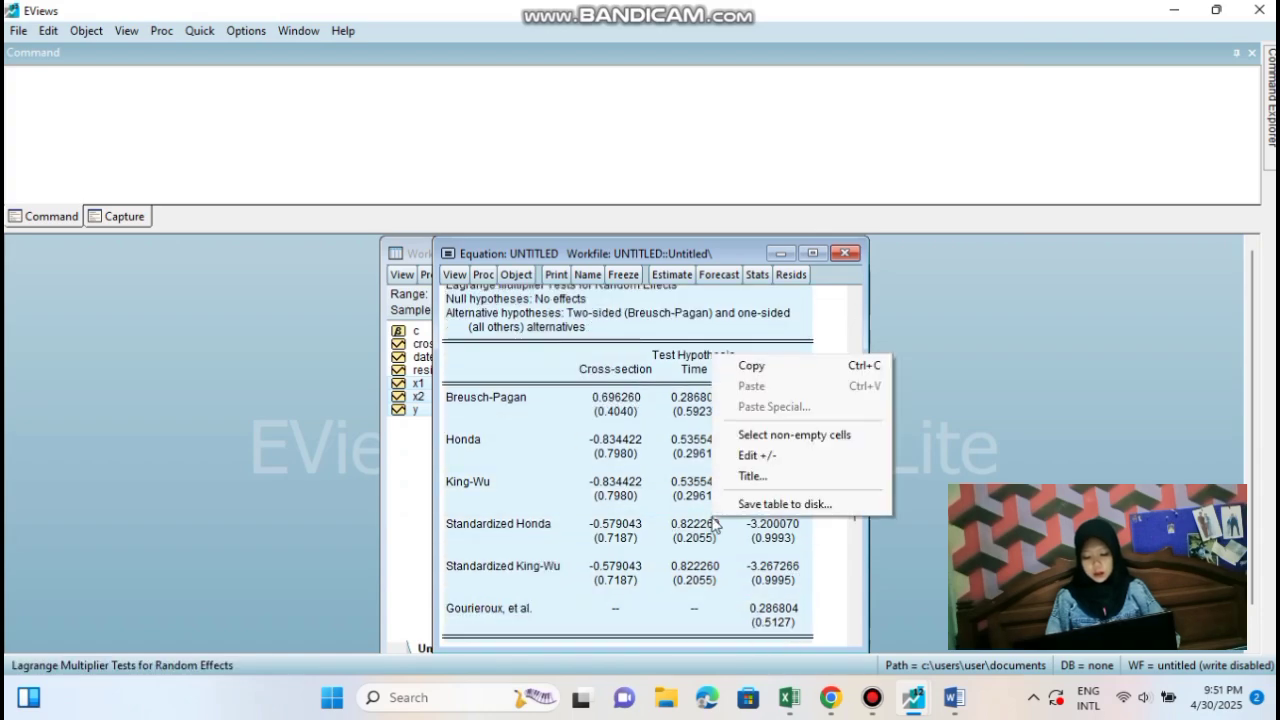
click(758, 367)
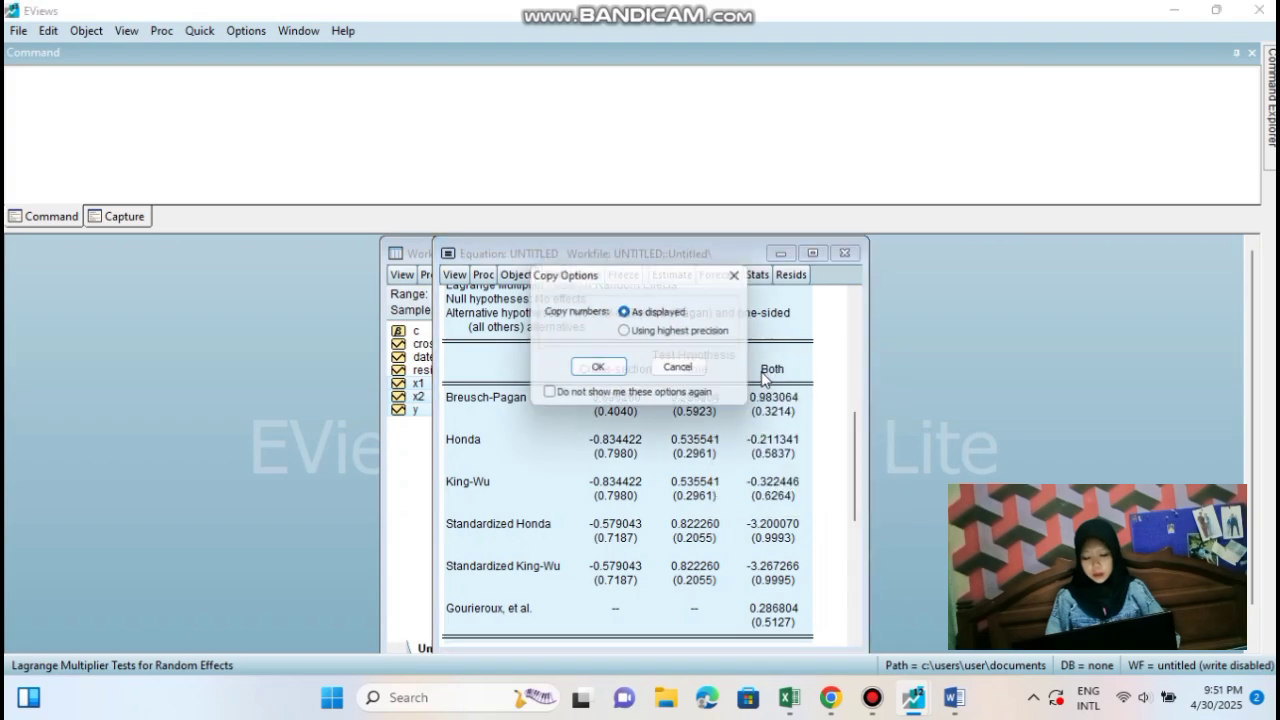
click(600, 371)
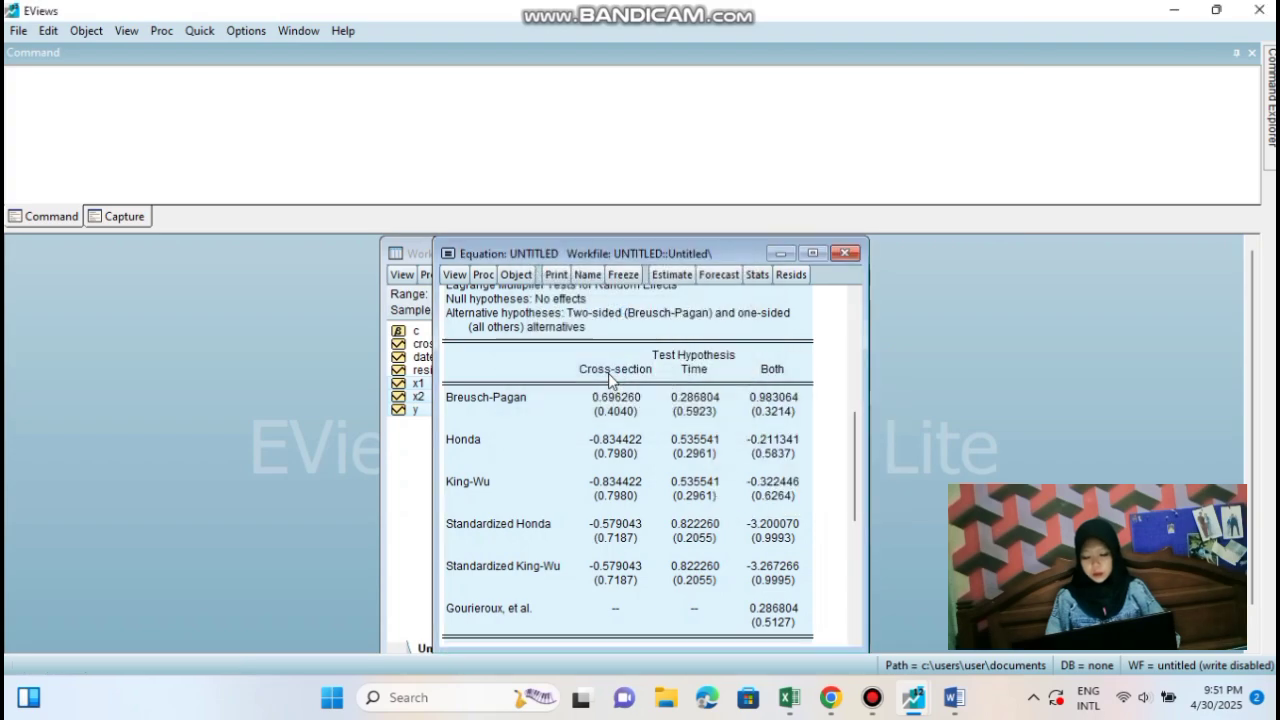
Switch to the Word document and review the LM test section (Hasil Uji LM) and the model selection conclusion
click(958, 697)
scroll(813, 601, down, 3)
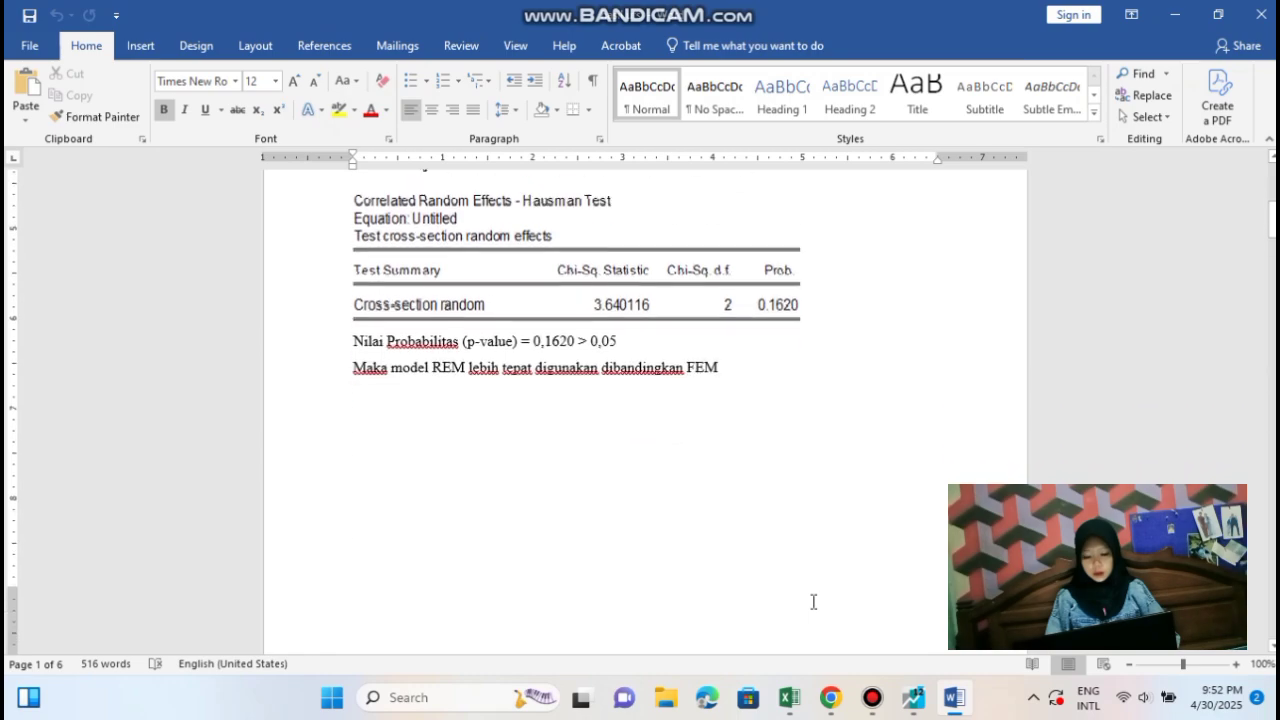
scroll(813, 601, down, 10)
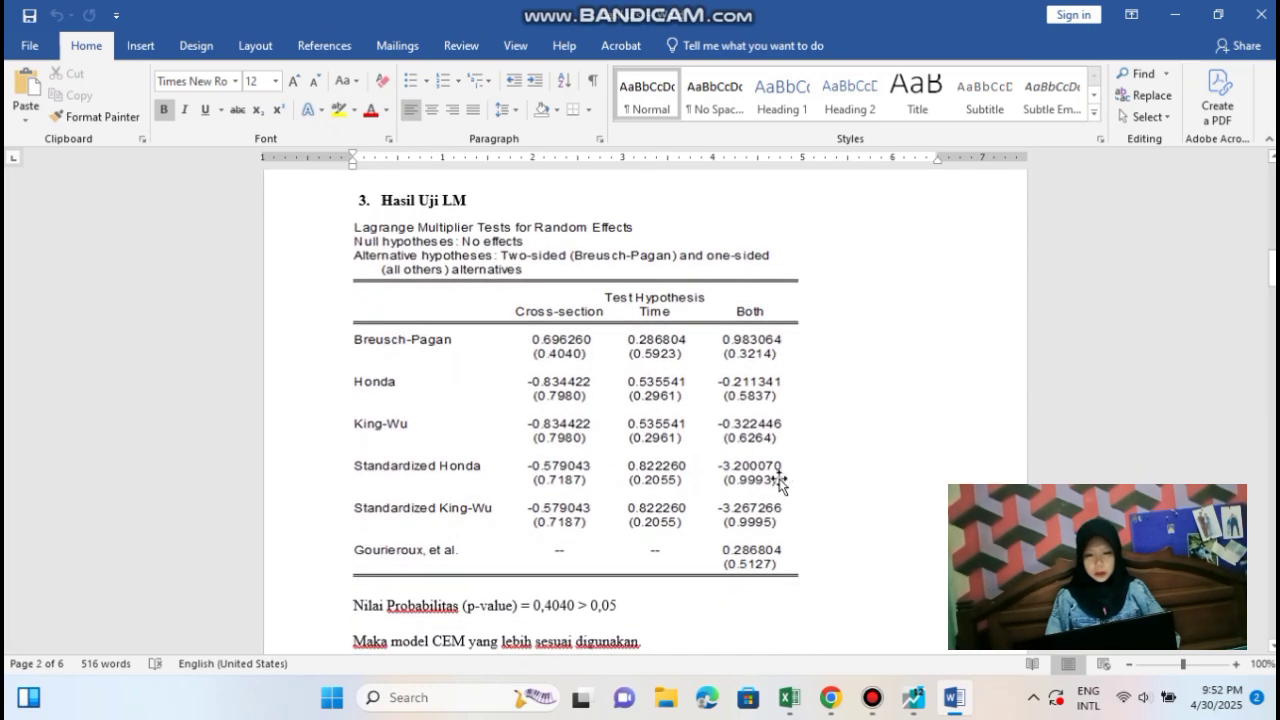
scroll(808, 605, down, 1)
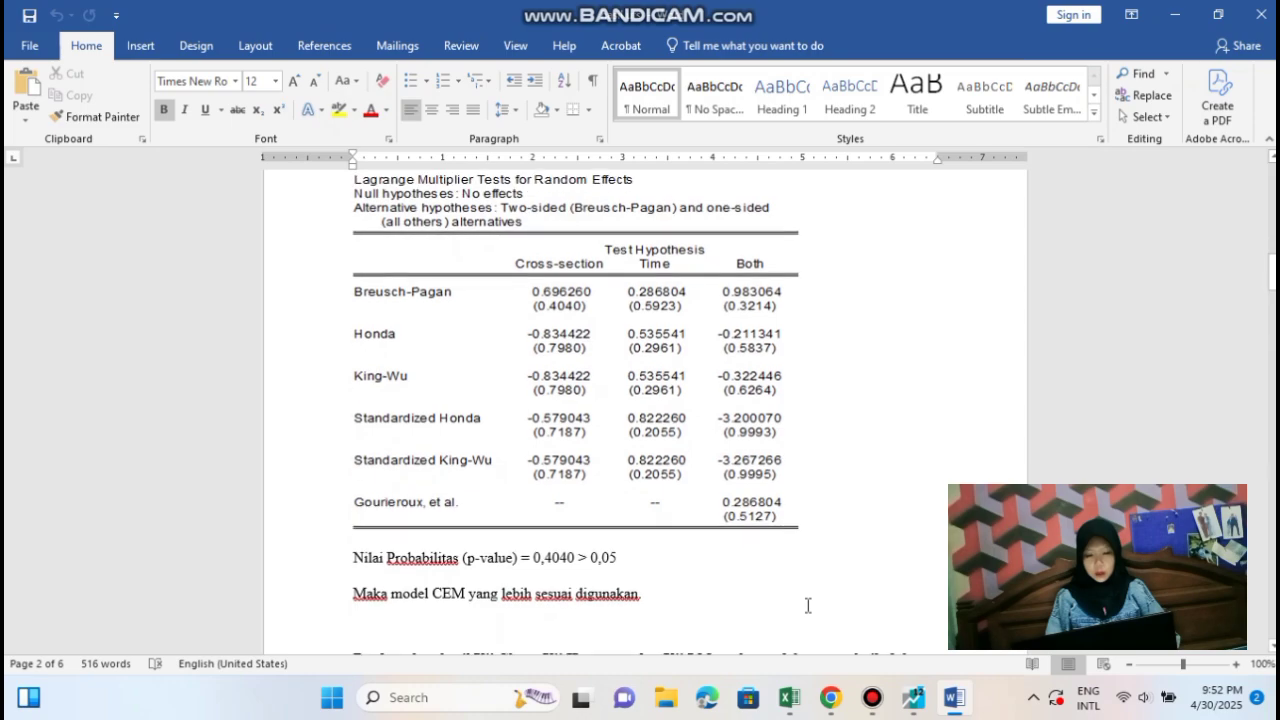
scroll(808, 605, up, 1)
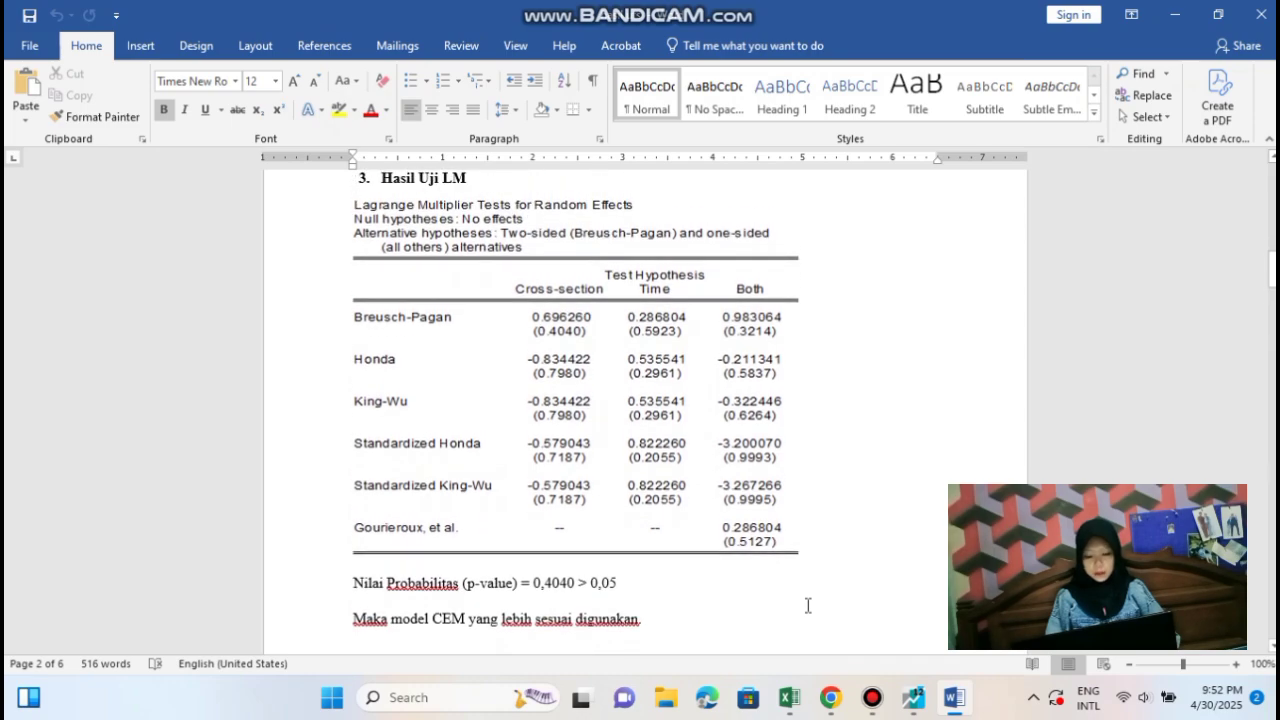
scroll(808, 605, up, 1)
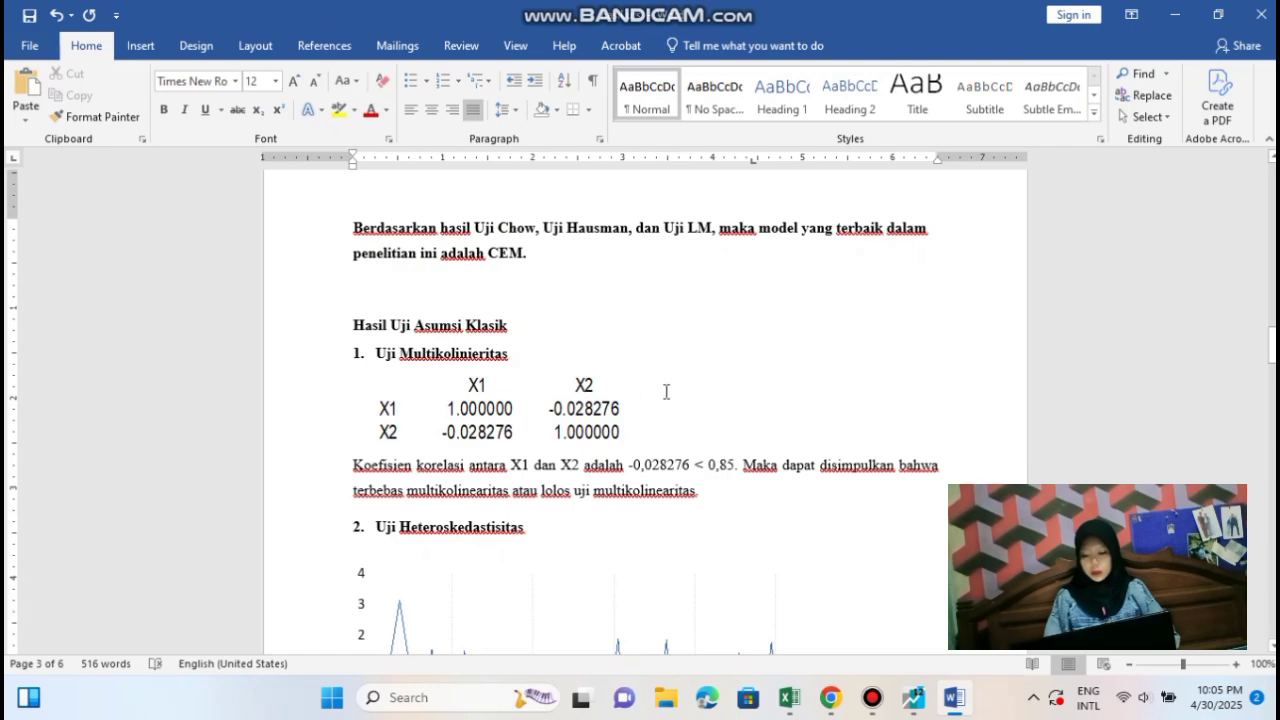
Switch to EViews and re-estimate the panel equation y c x1 x2 with cross-section effects set to None
click(1180, 15)
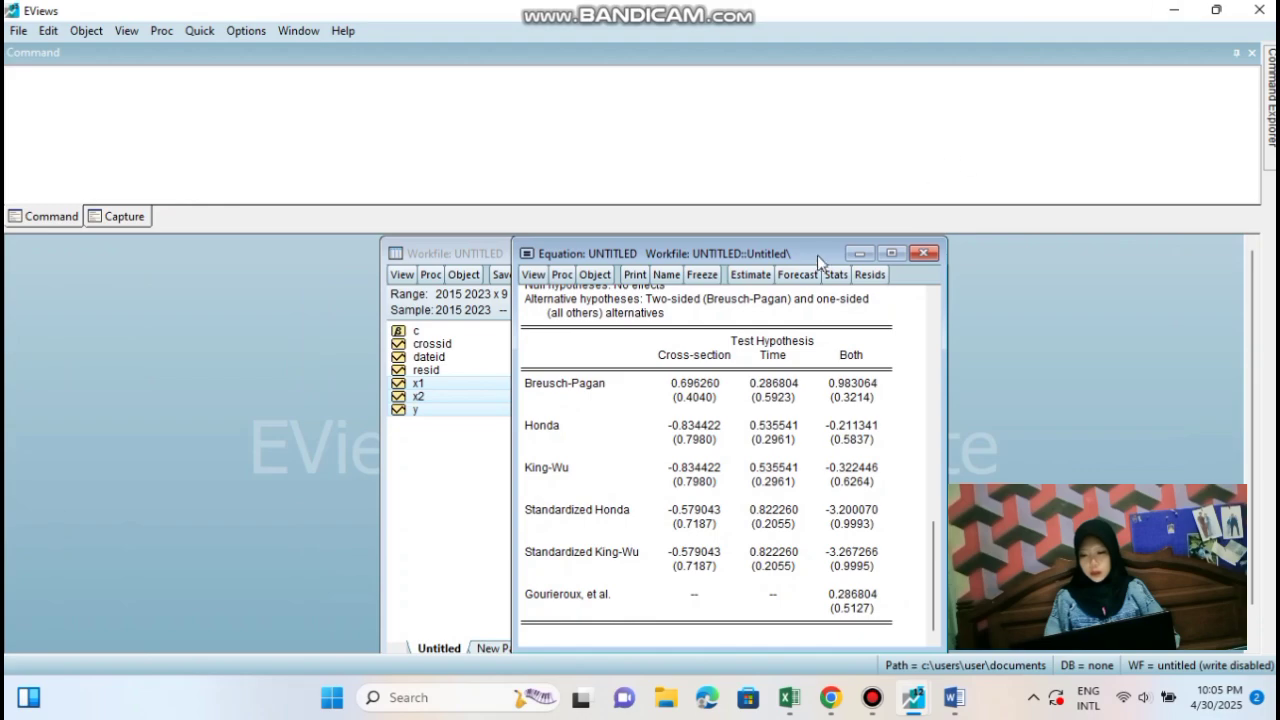
click(764, 276)
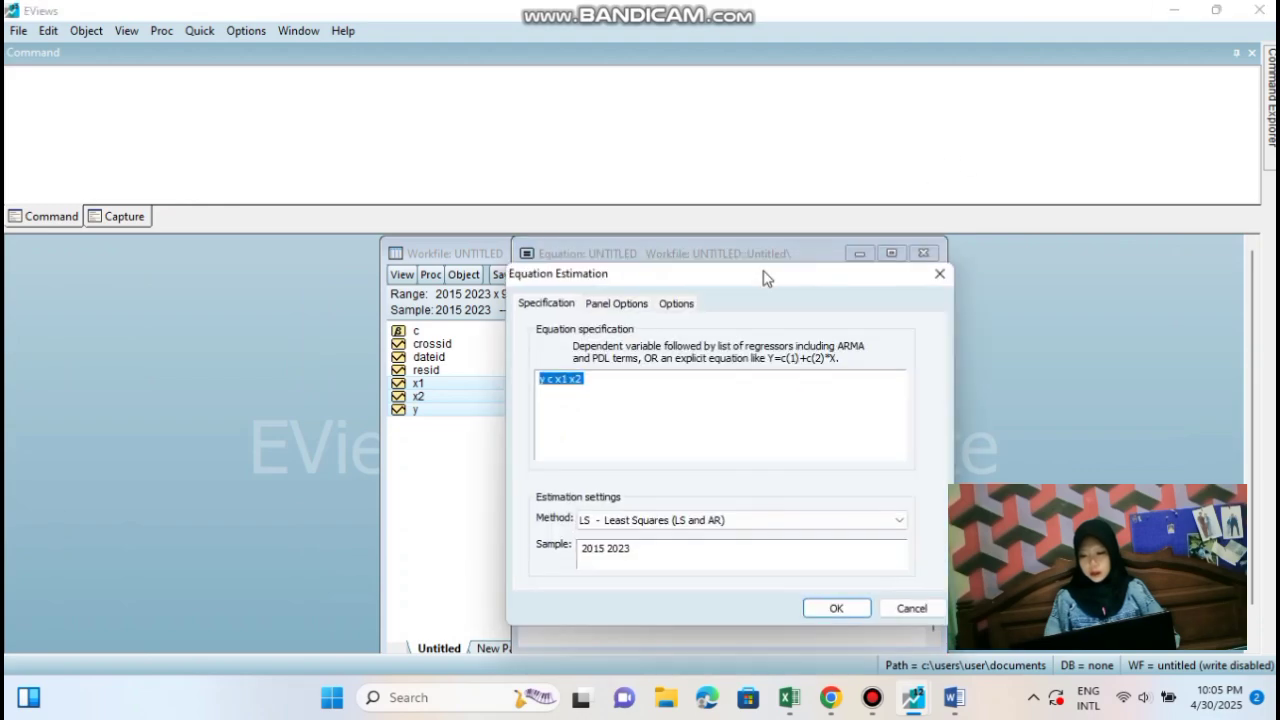
click(630, 305)
click(637, 352)
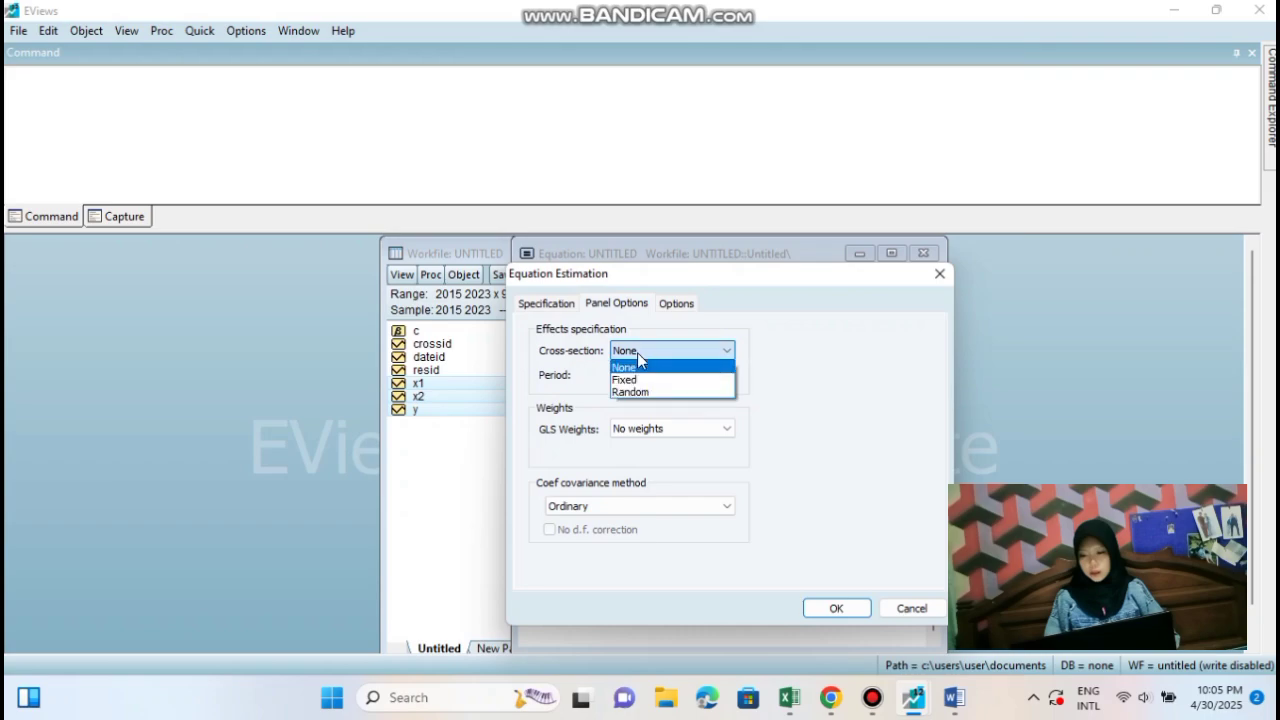
click(638, 368)
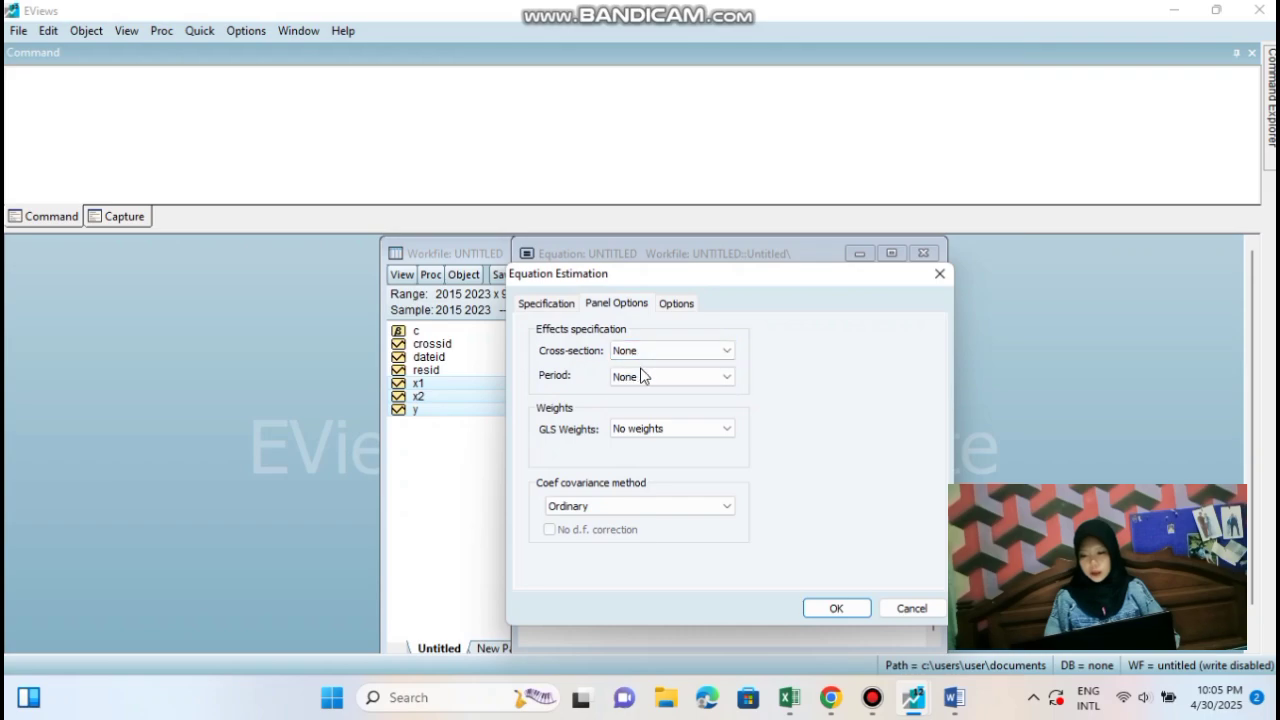
click(830, 608)
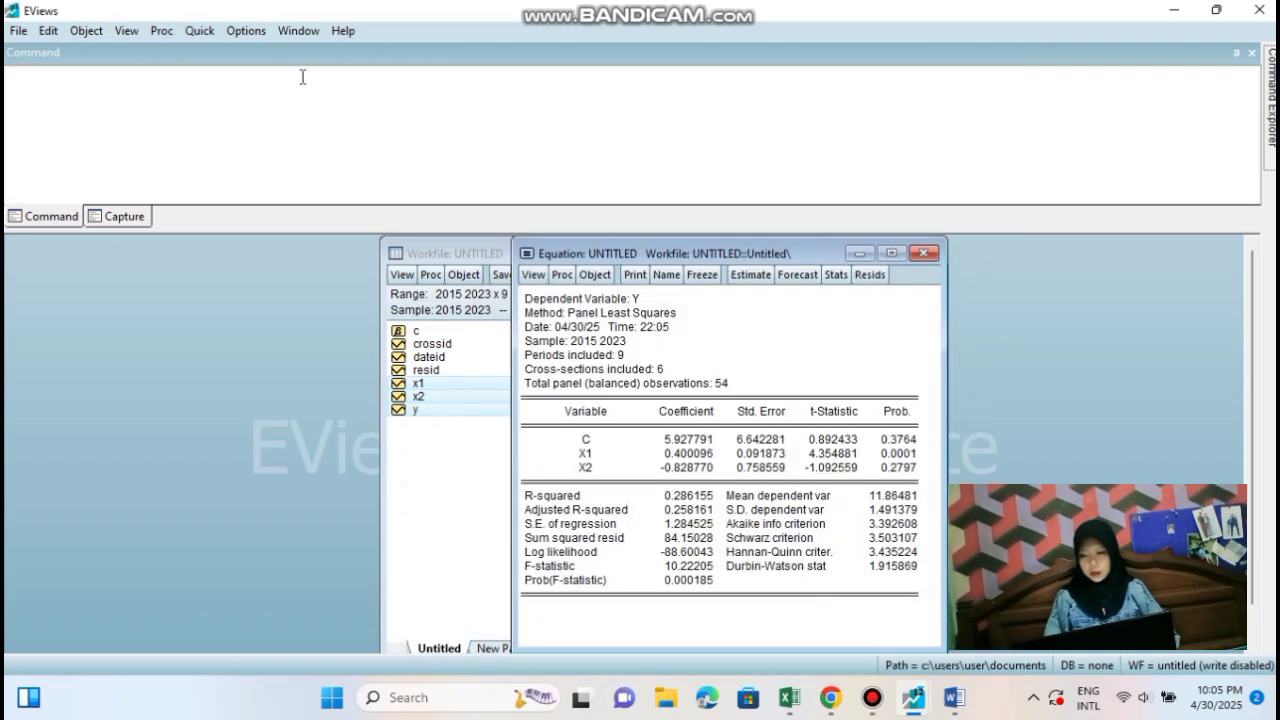
Generate the correlation matrix for x1 and x2 only, leaving y out of the series list
click(200, 31)
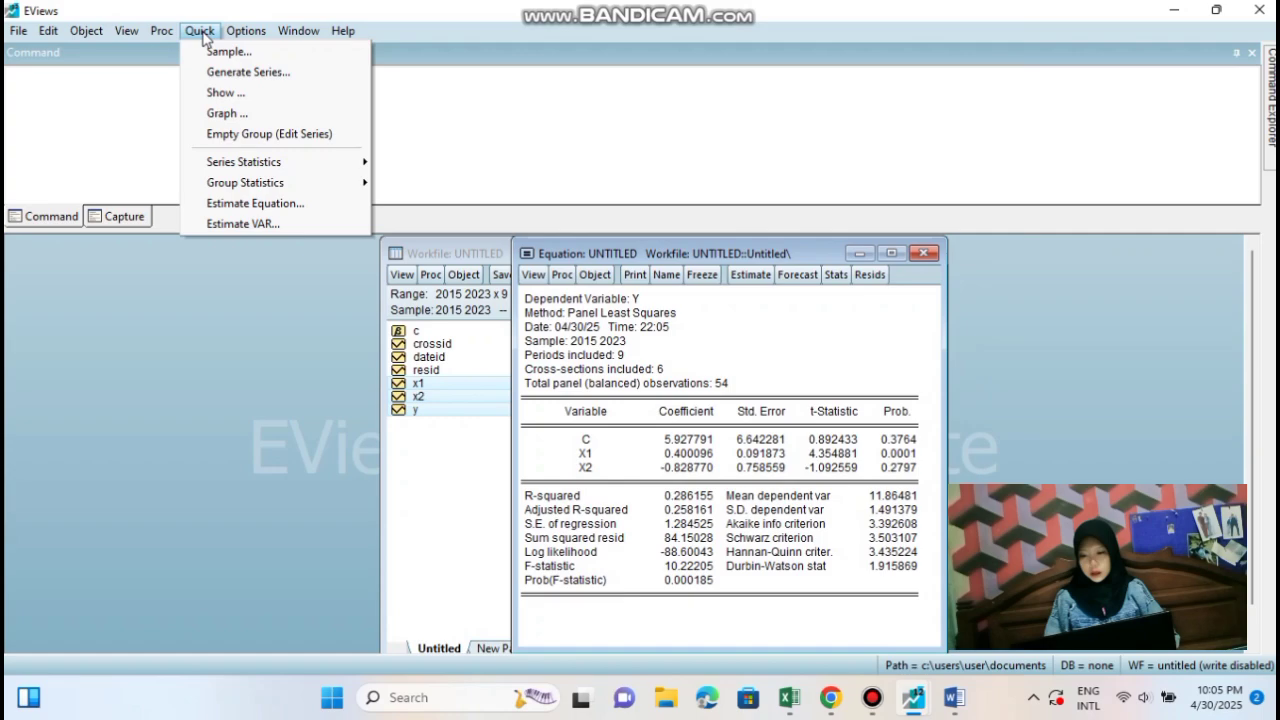
mouse_move(260, 187)
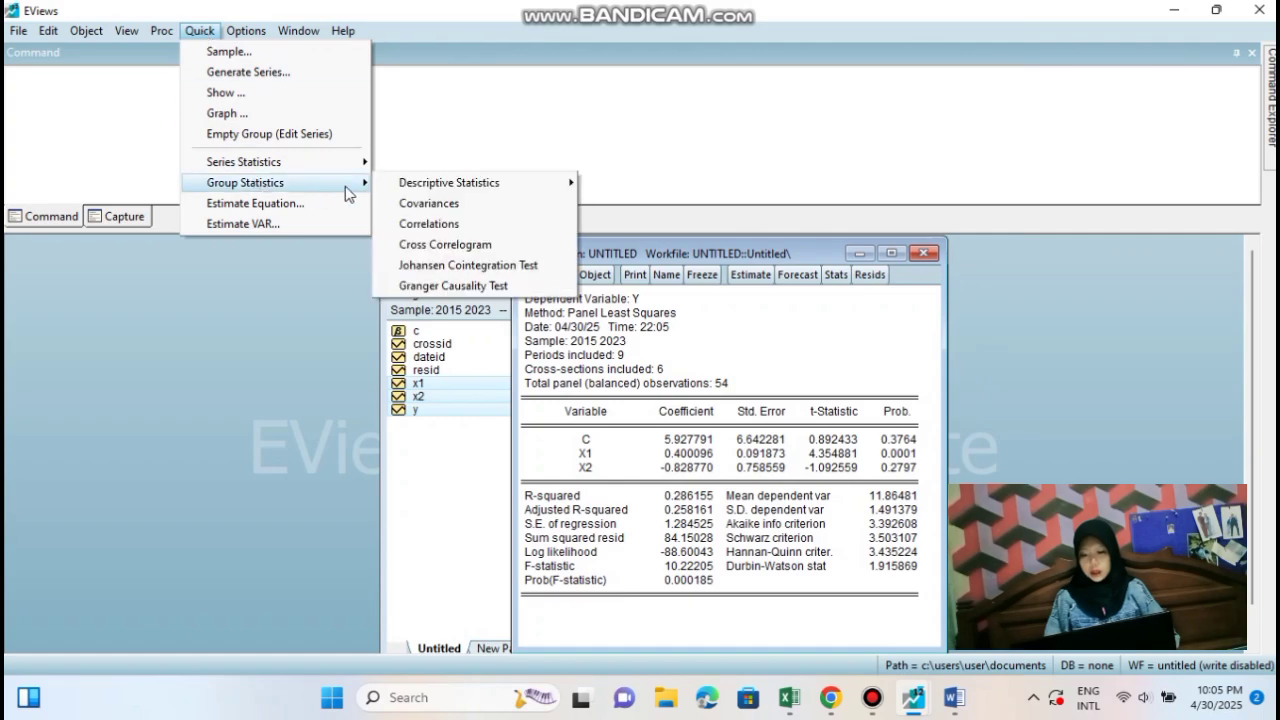
click(405, 222)
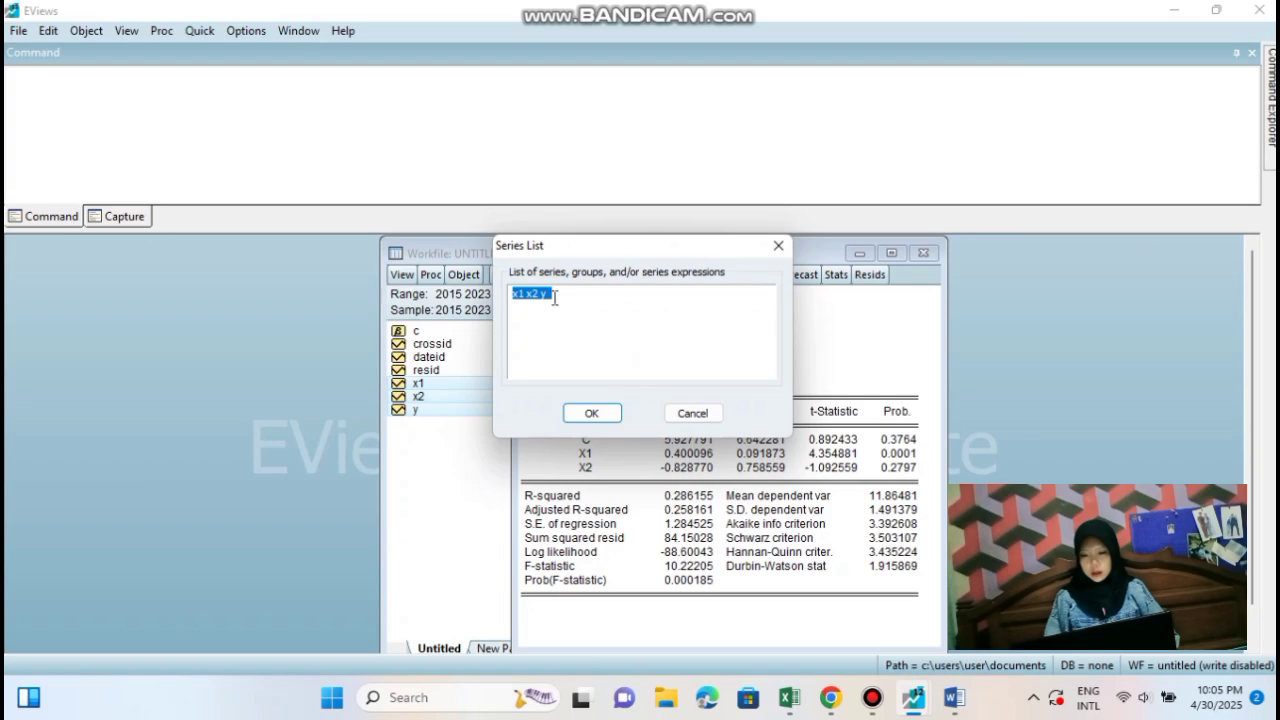
click(553, 296)
key(BackSpace)
key(BackSpace)
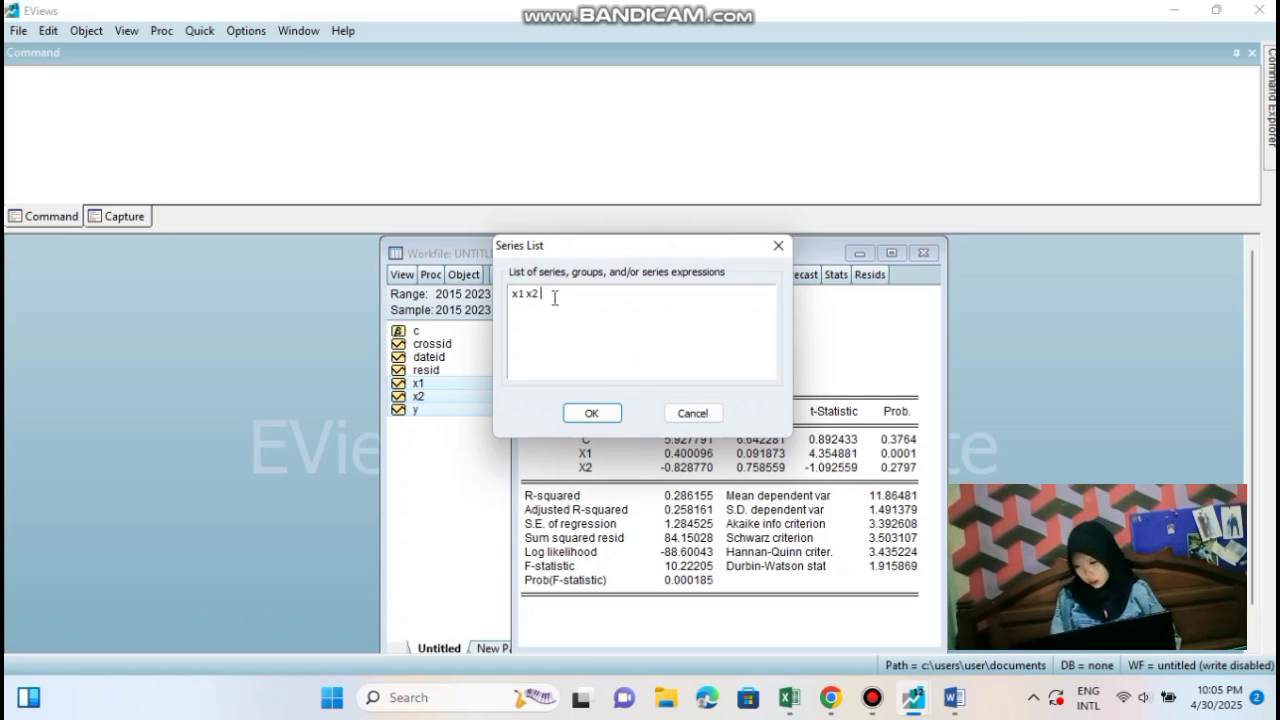
click(590, 412)
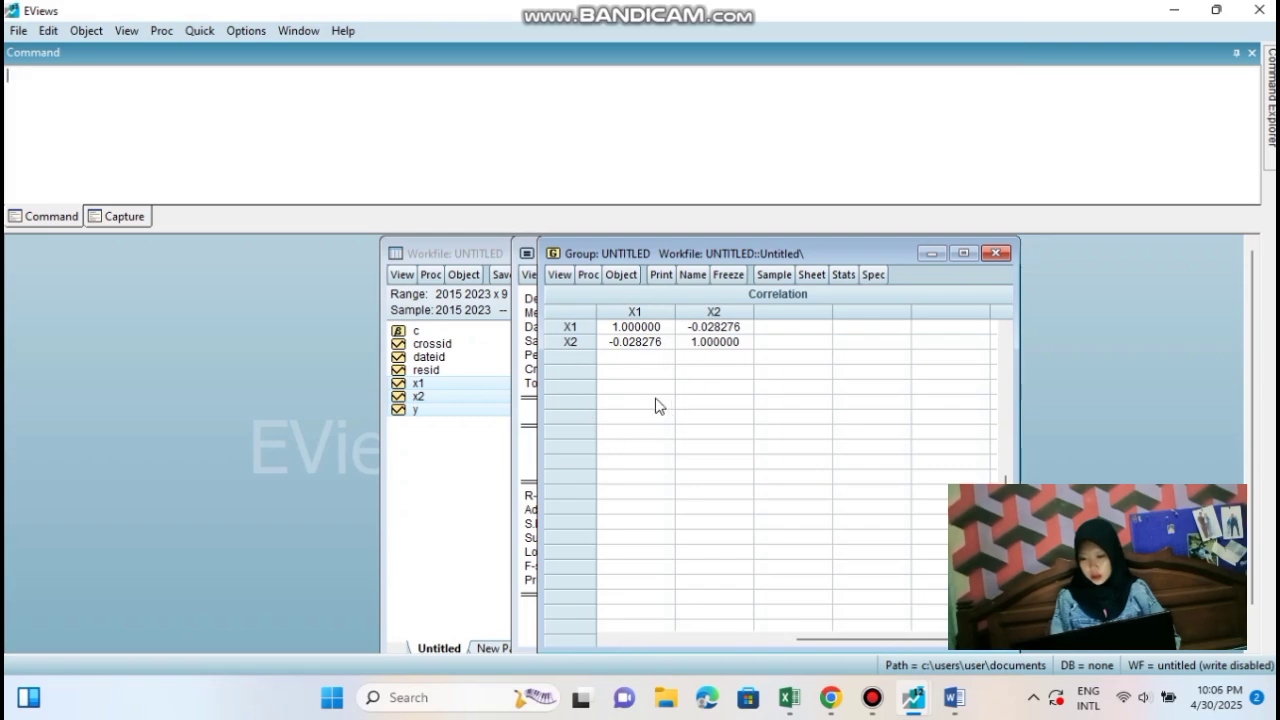
Switch to the Word document and review the Uji Multikolinieritas and Uji Heteroskedastisitas sections, including the residual graph and its interpretation
click(955, 697)
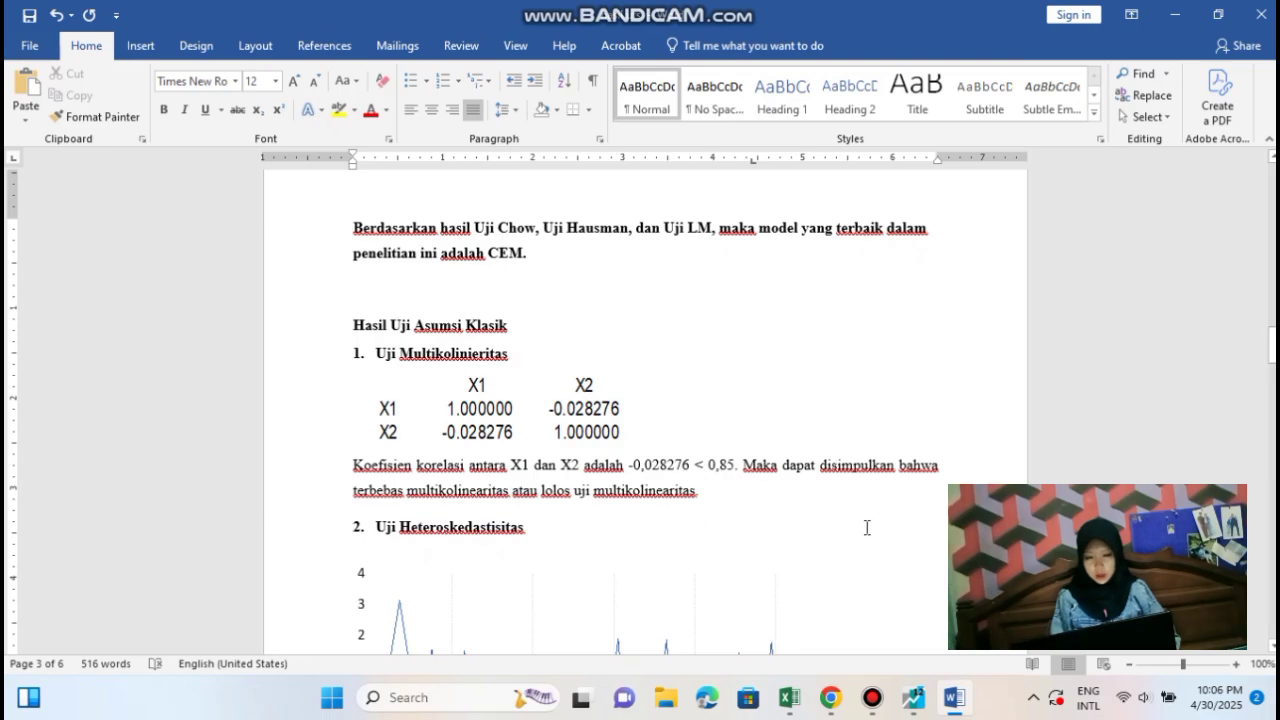
scroll(760, 535, down, 5)
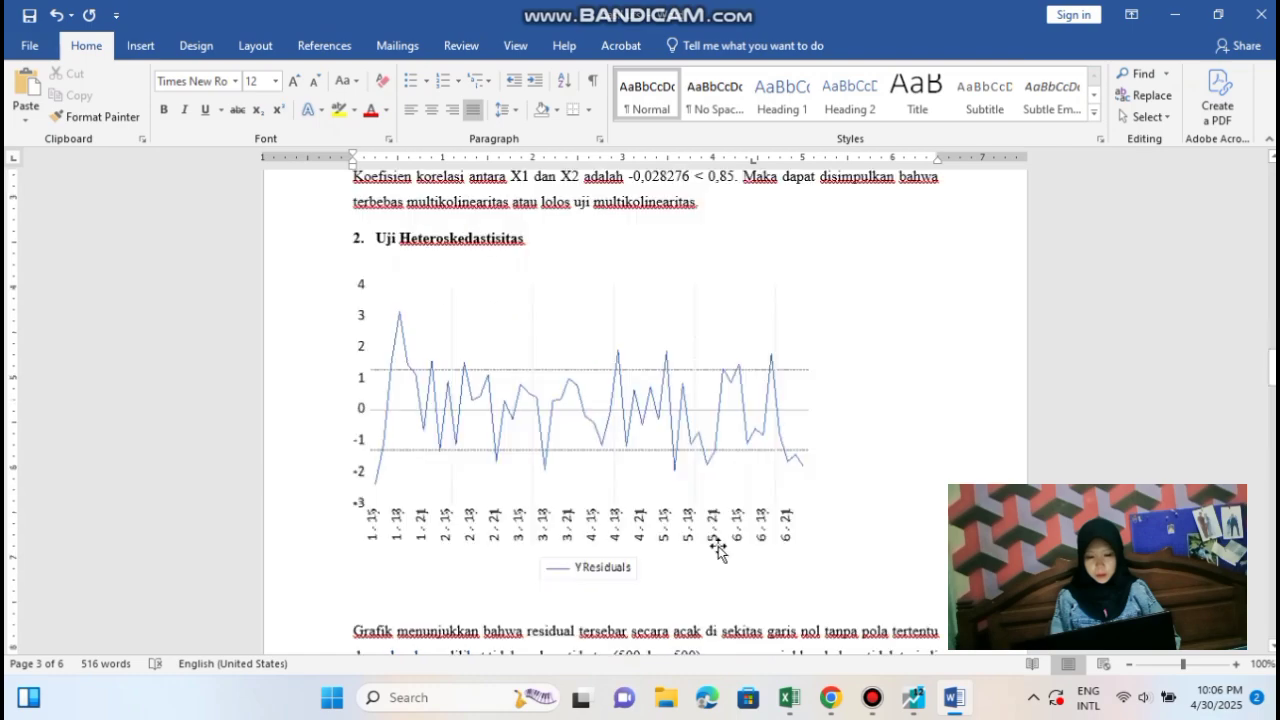
scroll(718, 550, down, 1)
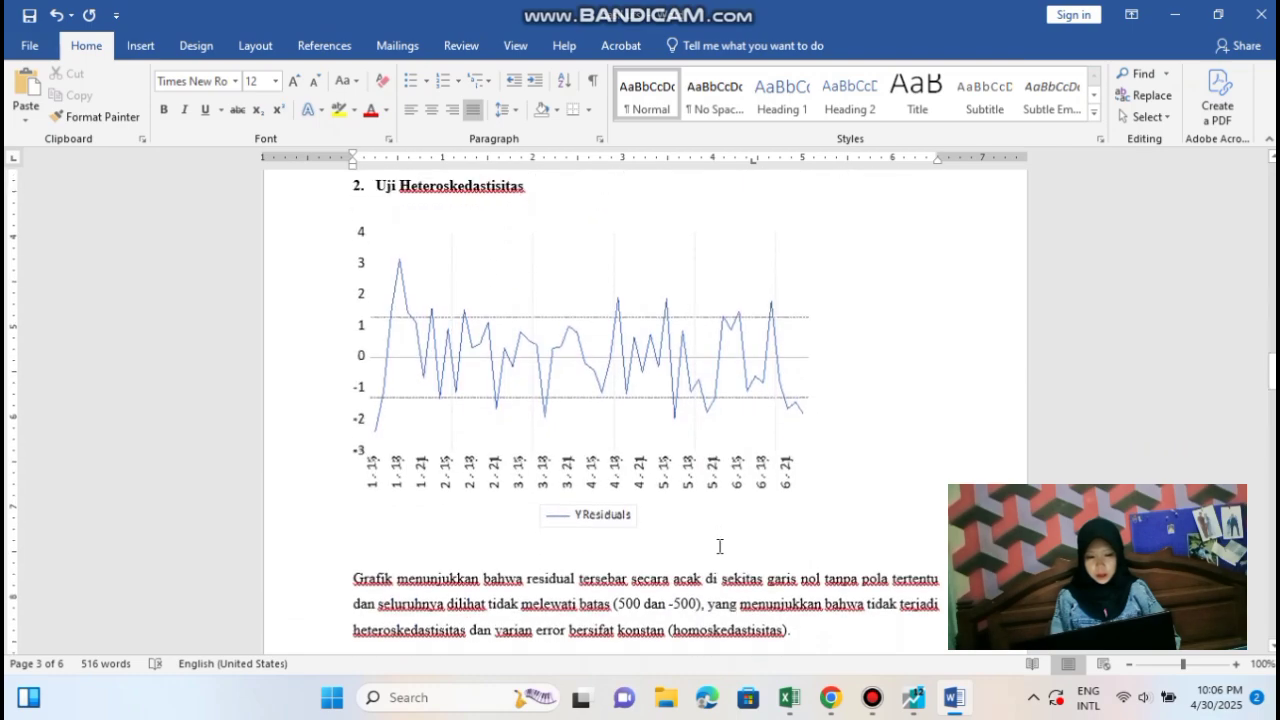
scroll(719, 546, down, 1)
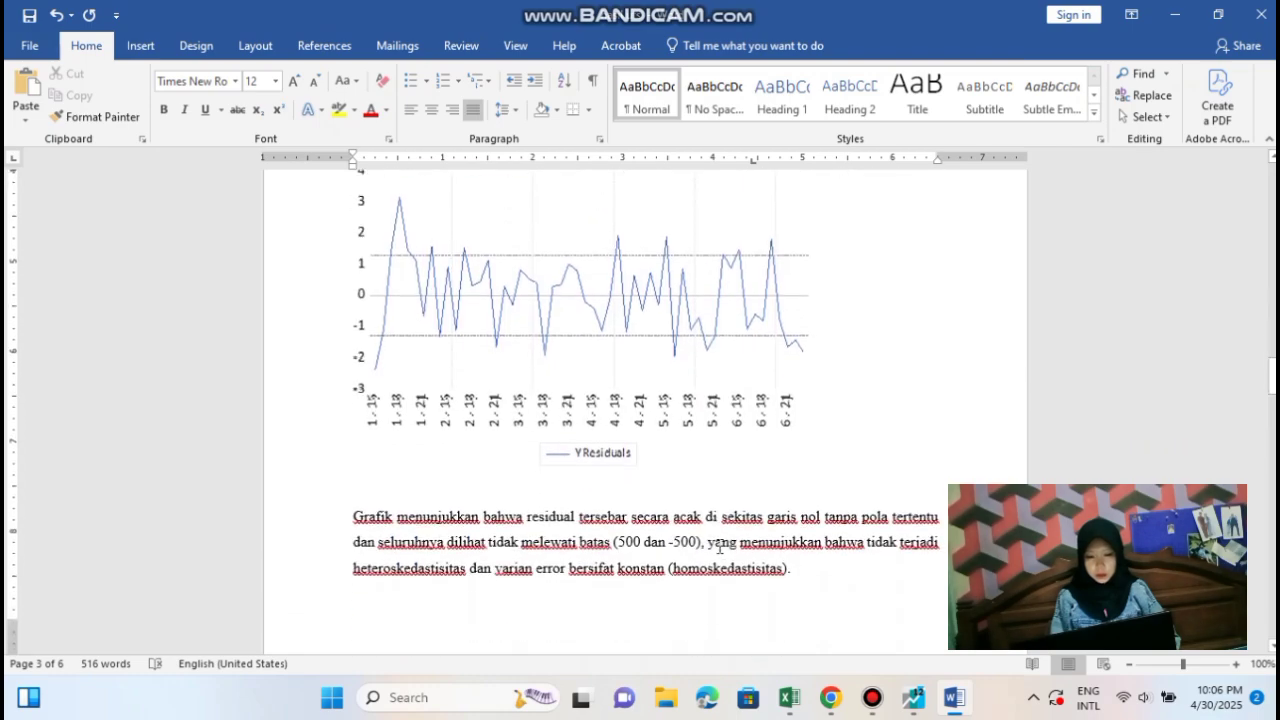
scroll(719, 546, up, 1)
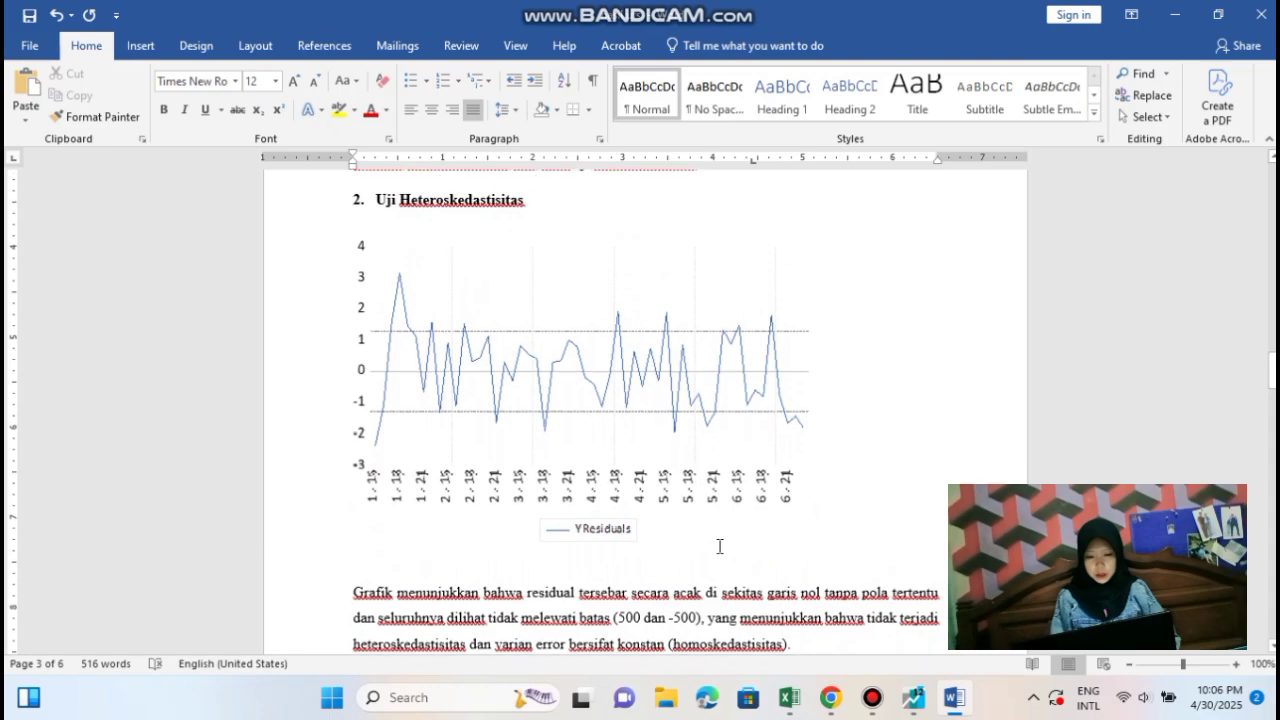
scroll(719, 546, down, 1)
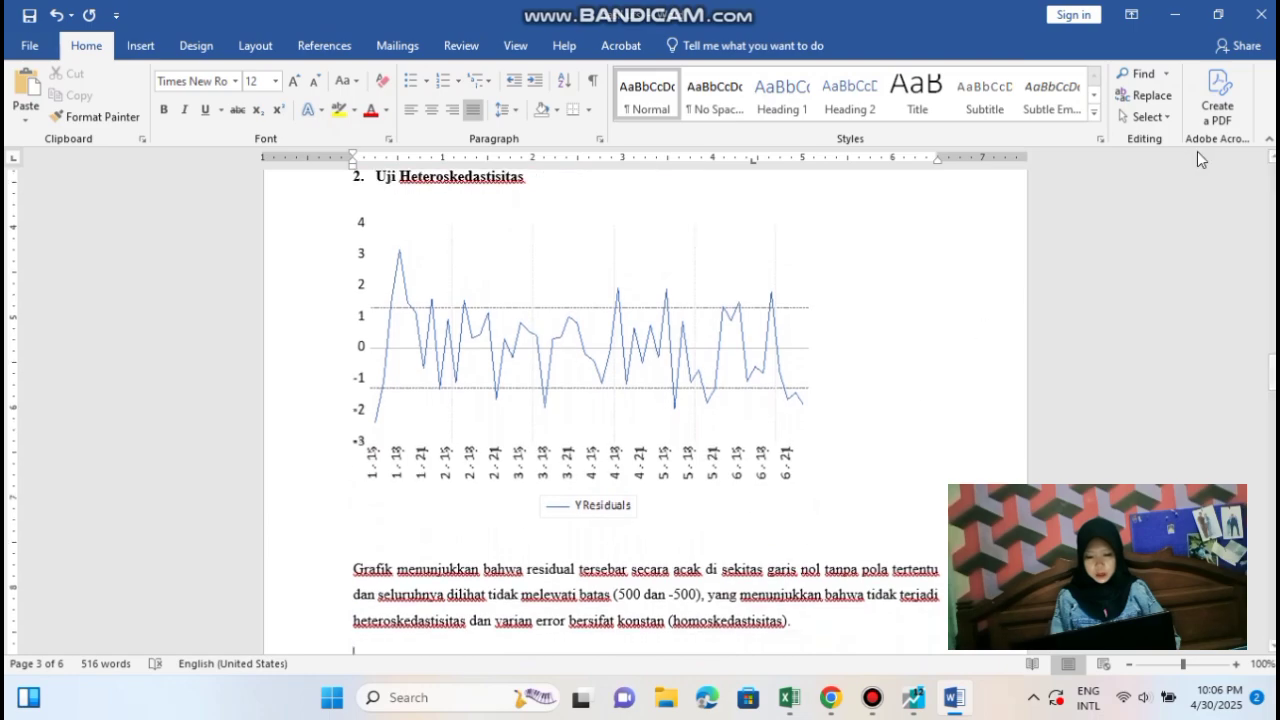
Return to EViews and delete the untitled correlation group and the untitled equation
click(1176, 15)
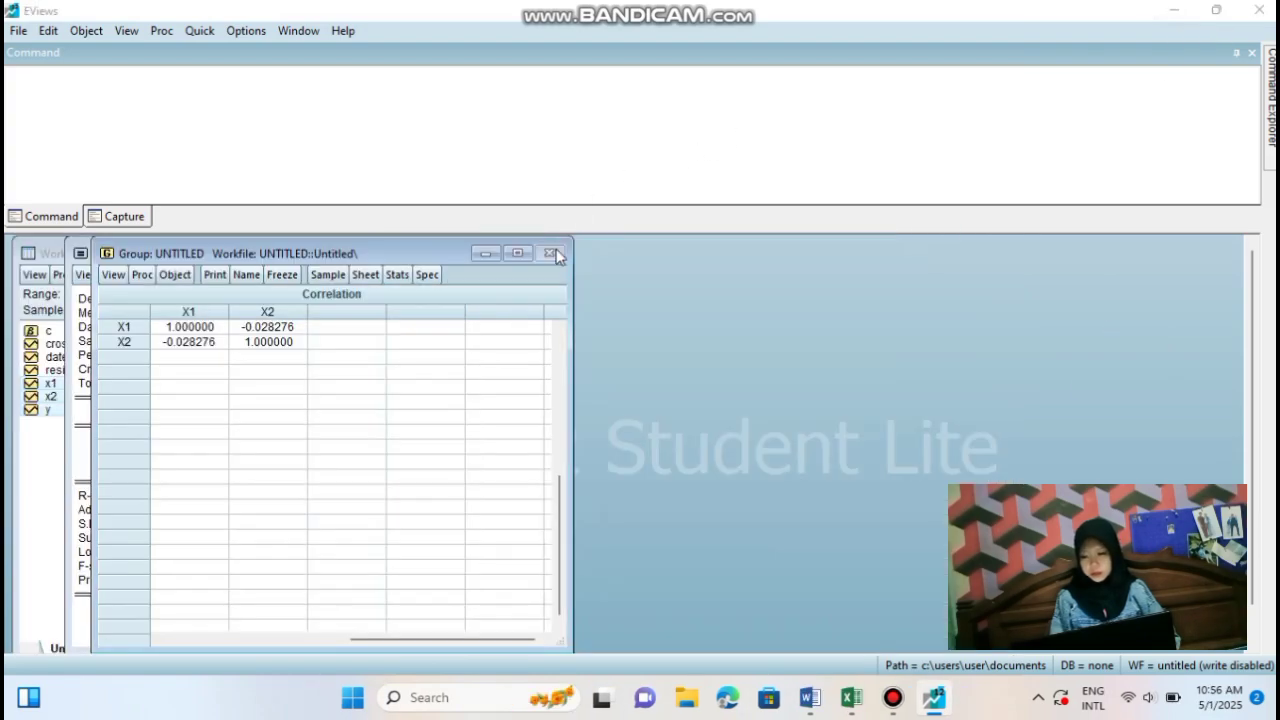
click(555, 255)
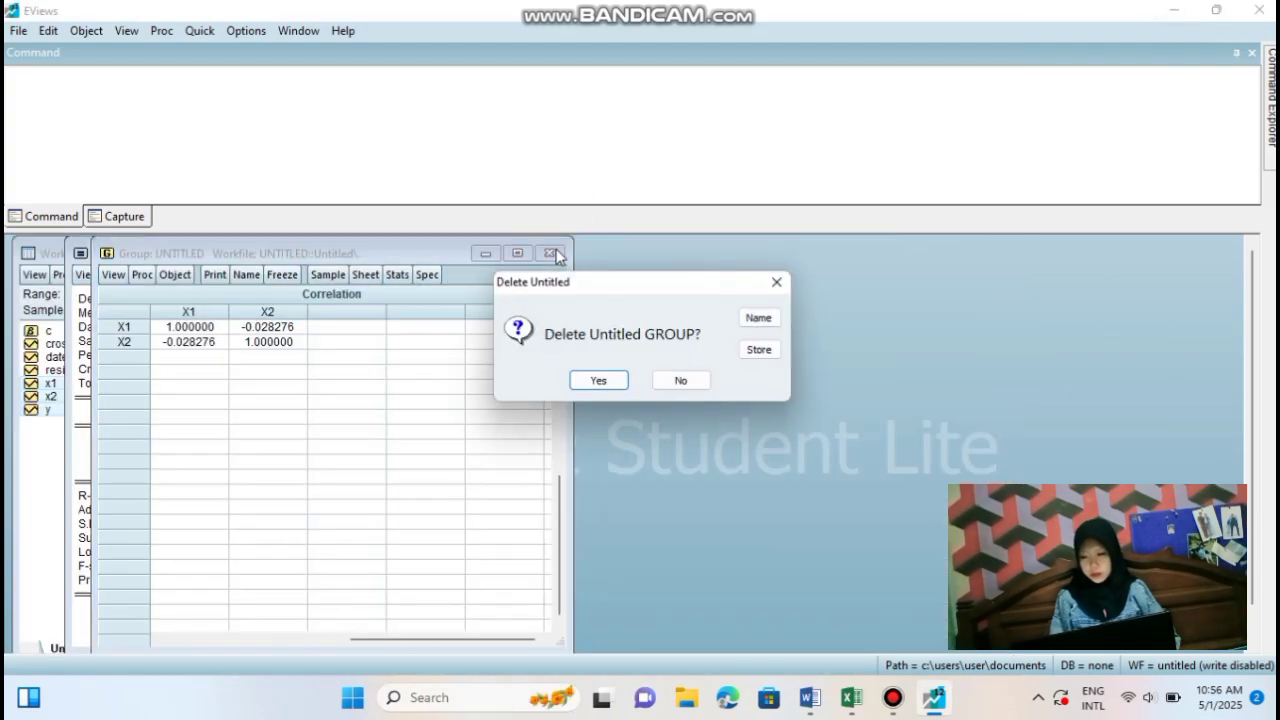
click(588, 380)
click(475, 256)
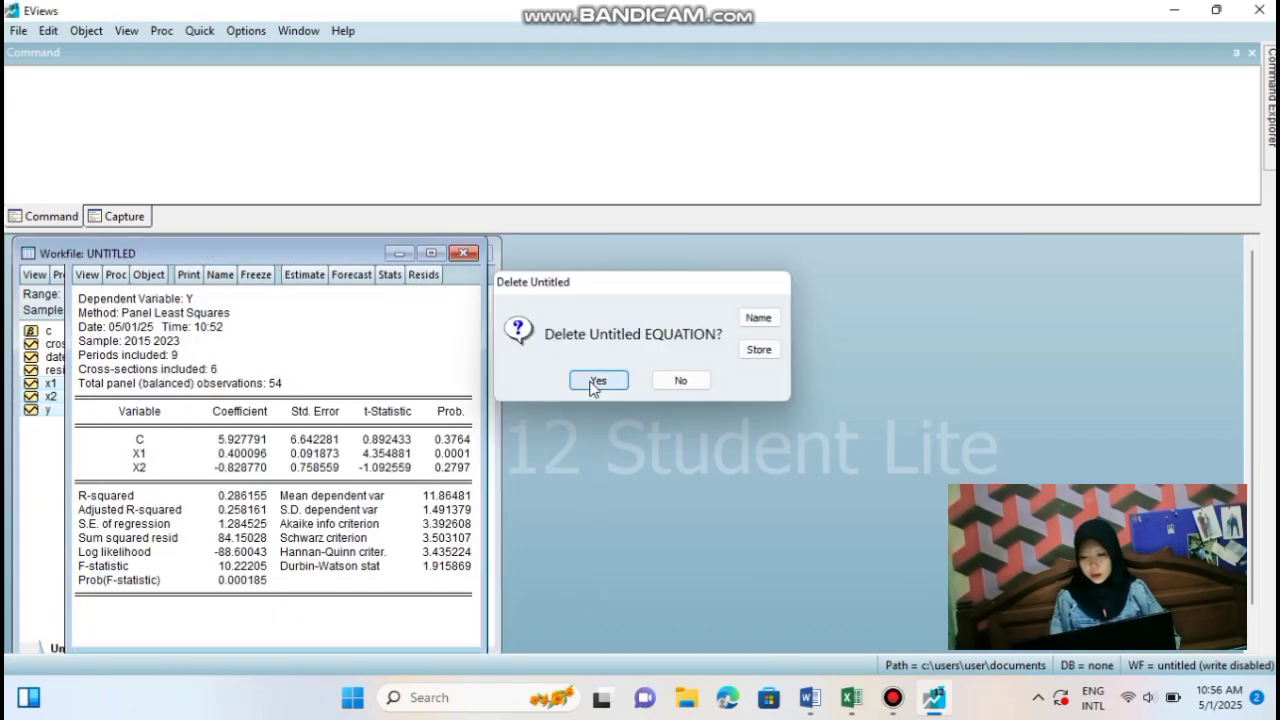
click(597, 381)
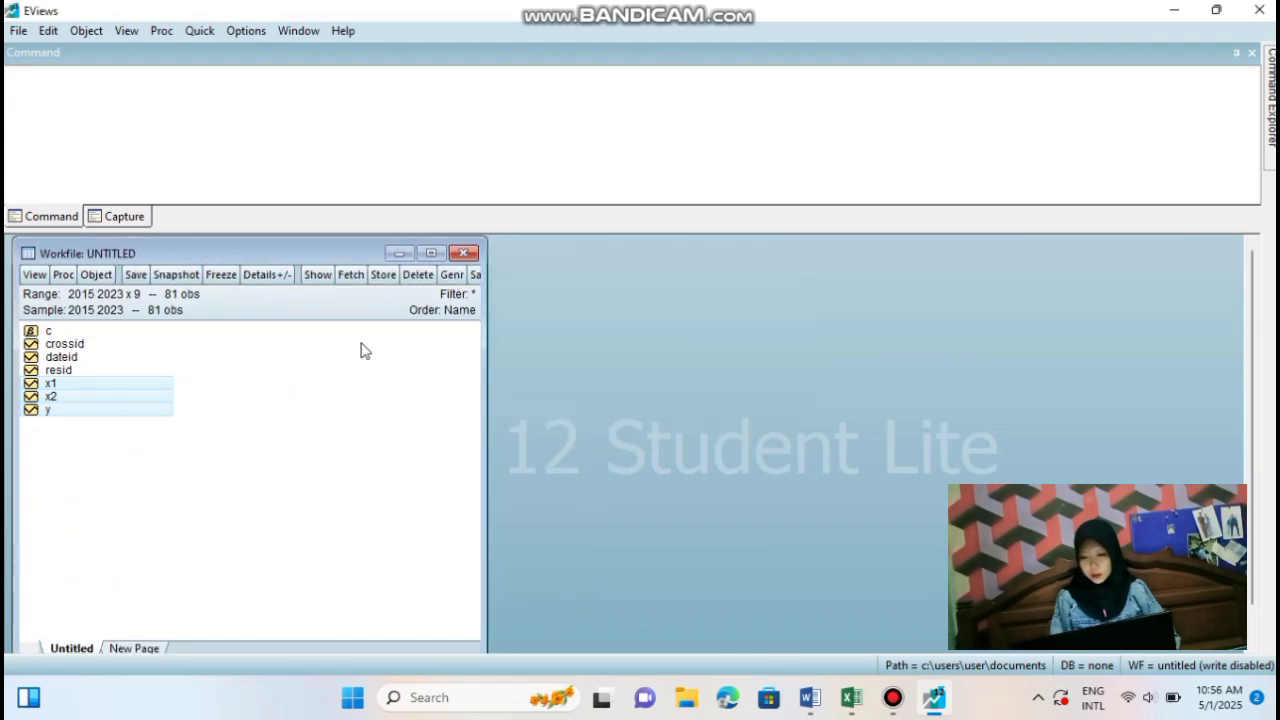
Open x1, x2 and y as an equation and estimate abs(resid) c x1 x2 by least squares without panel effects
right_click(142, 409)
mouse_move(315, 117)
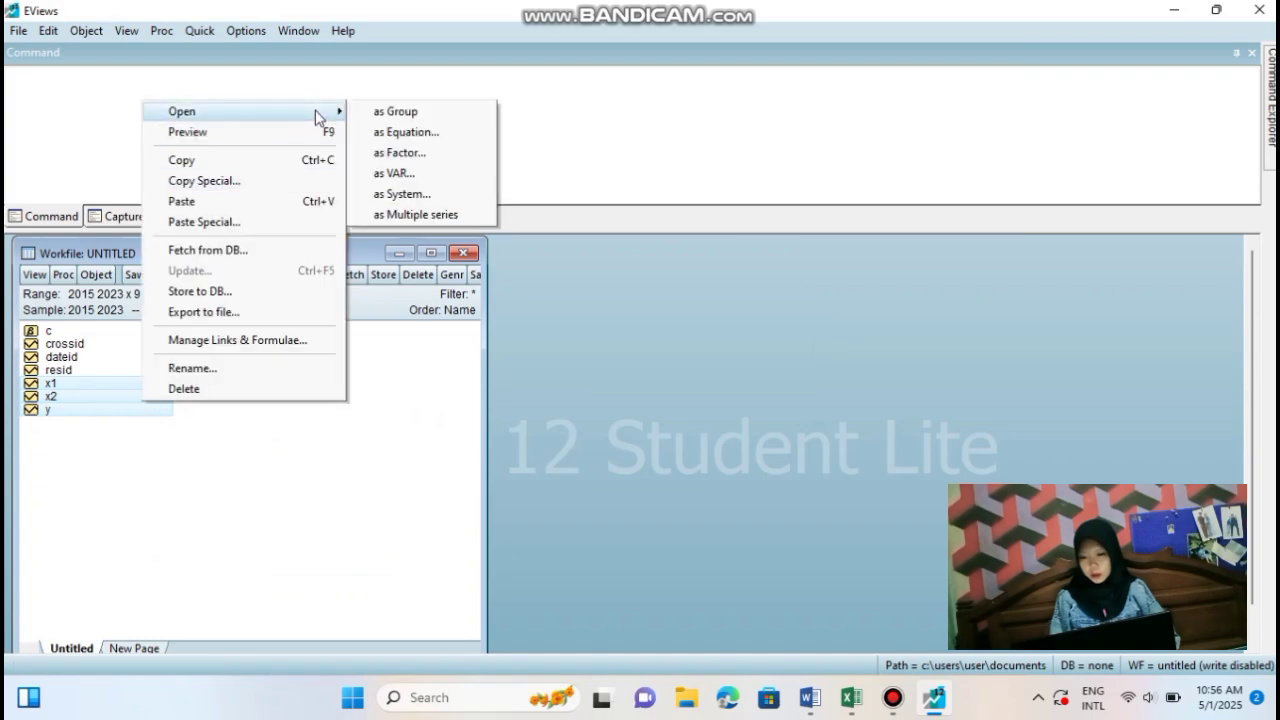
click(430, 132)
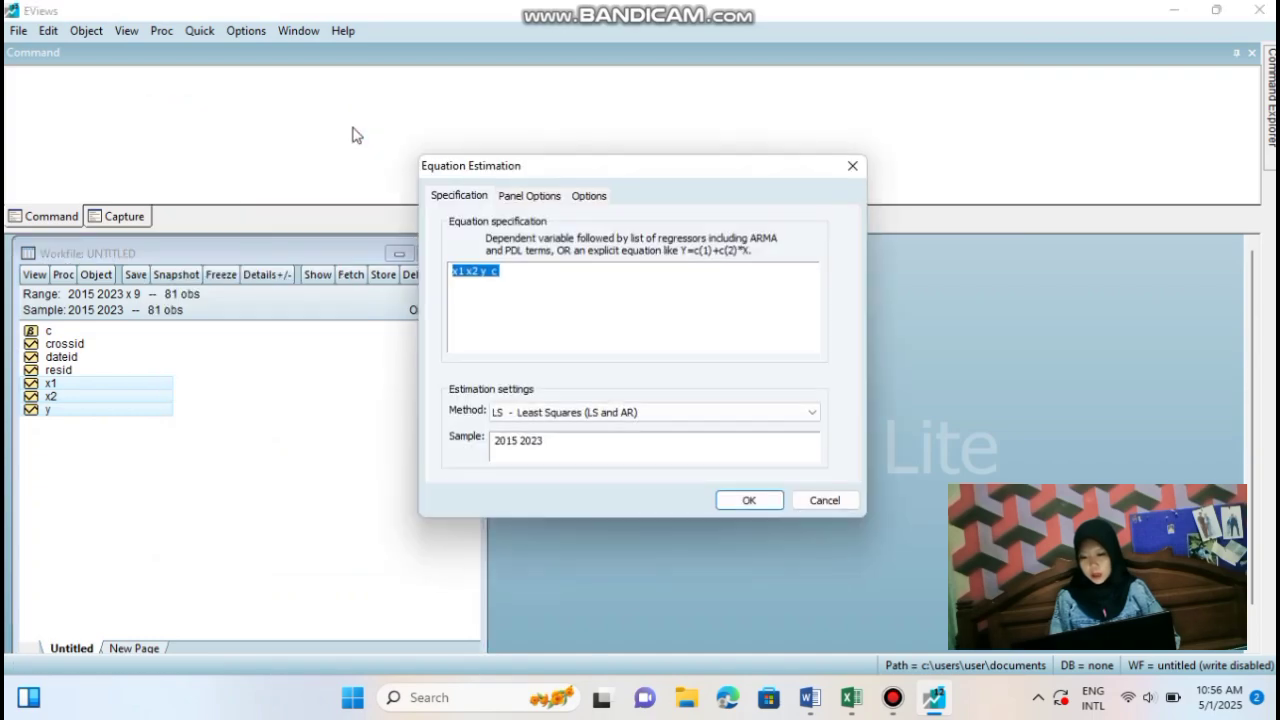
click(500, 271)
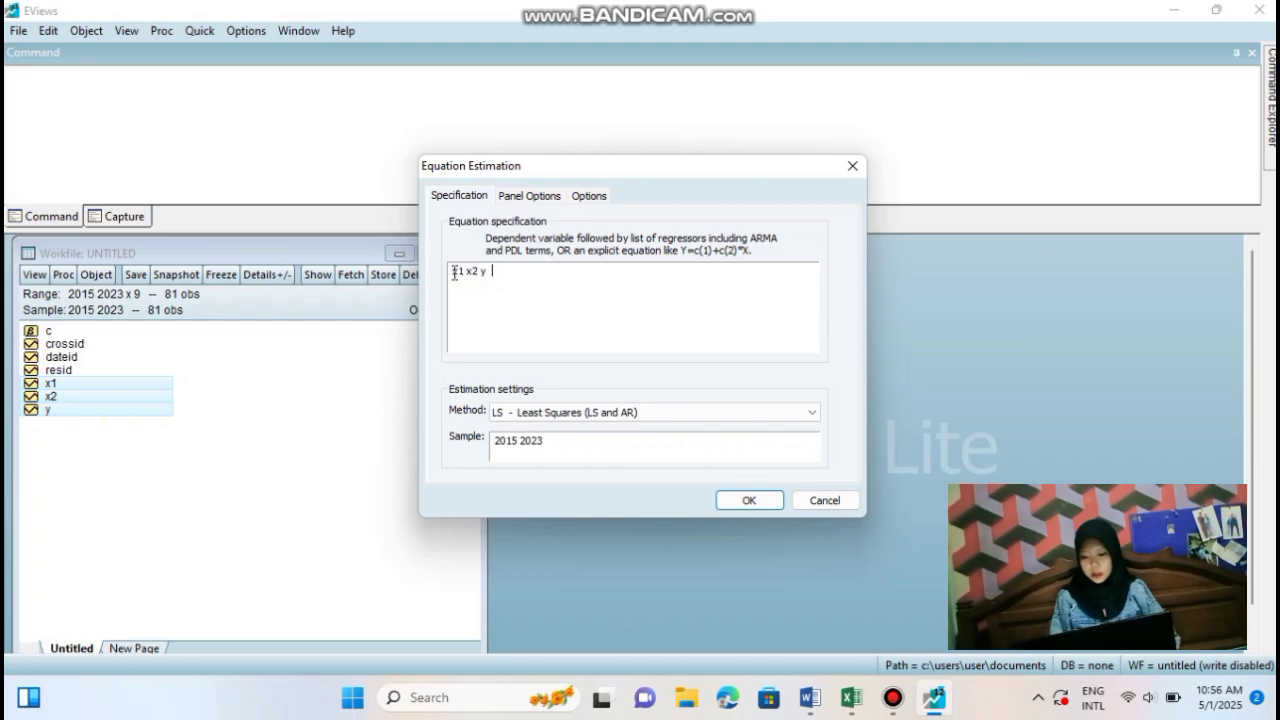
click(454, 272)
text(abs()
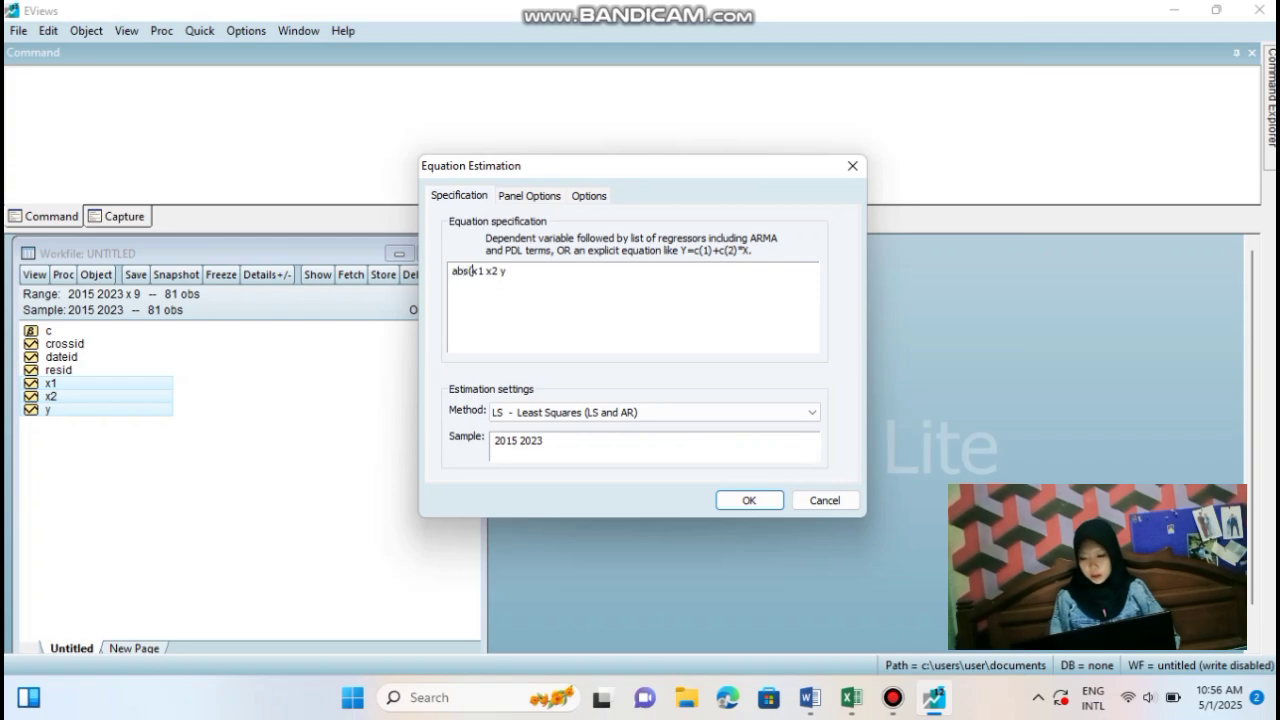
text(resid)
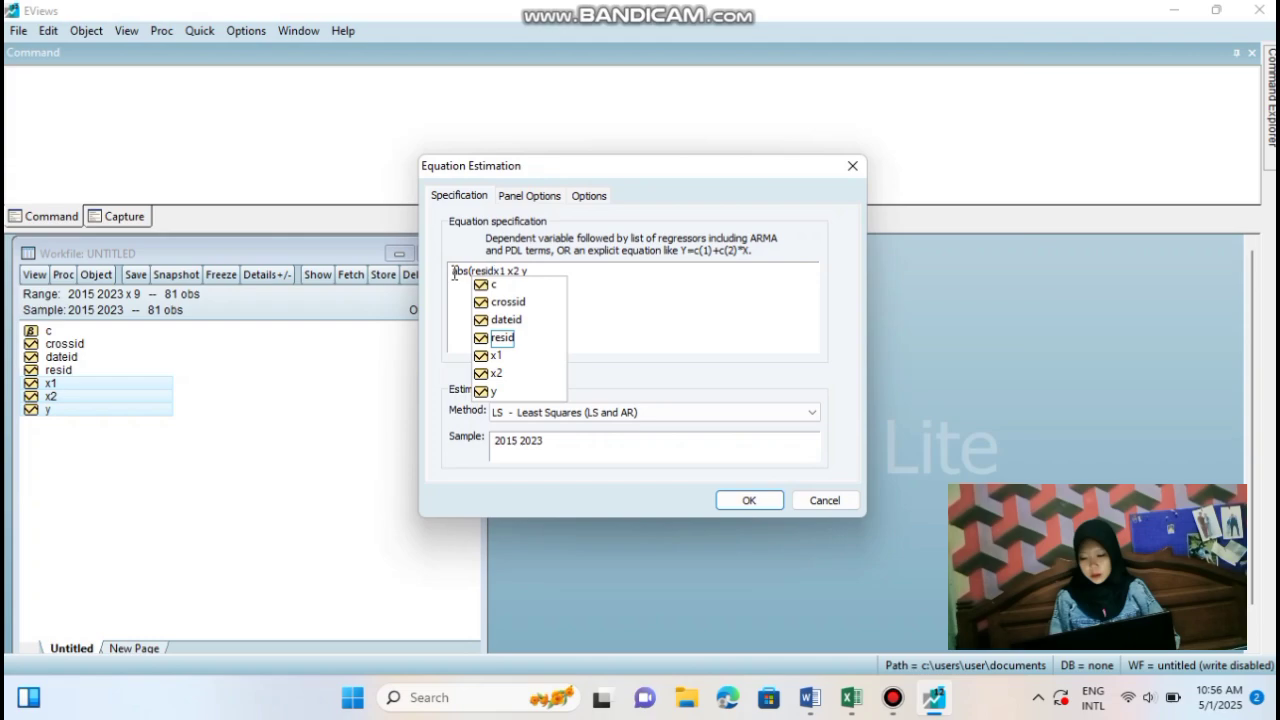
text() c)
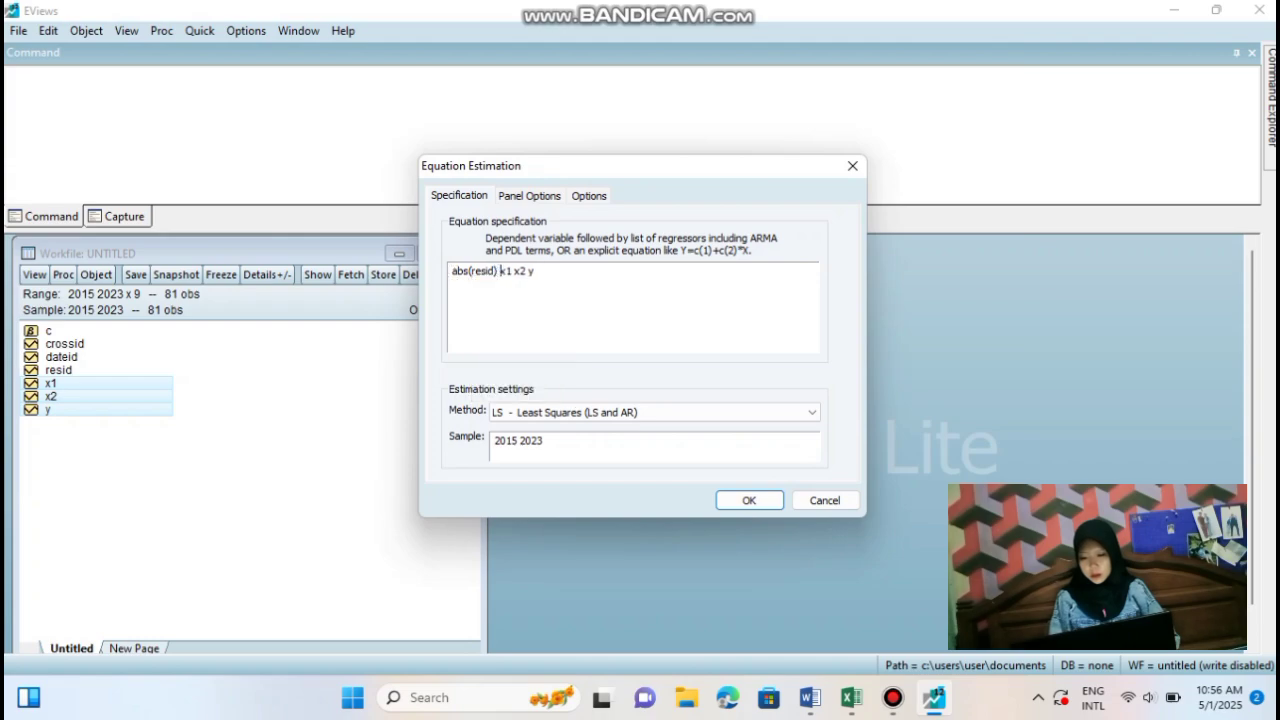
click(516, 196)
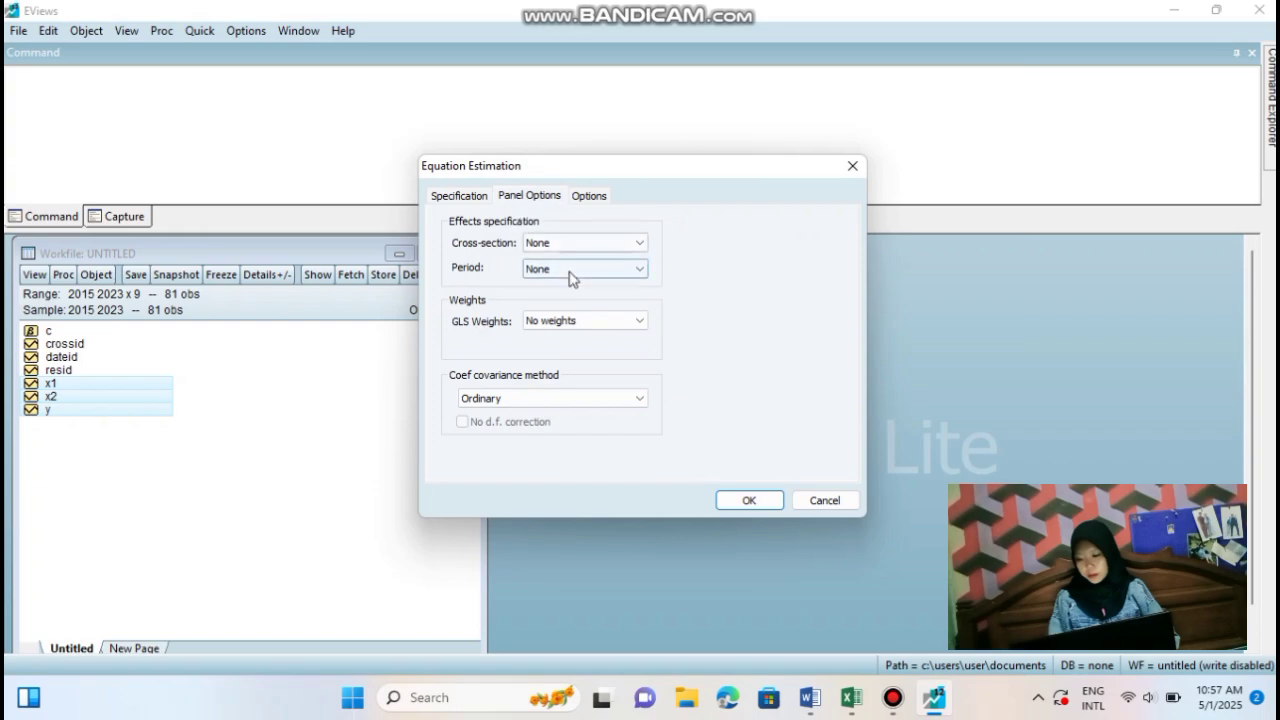
click(728, 503)
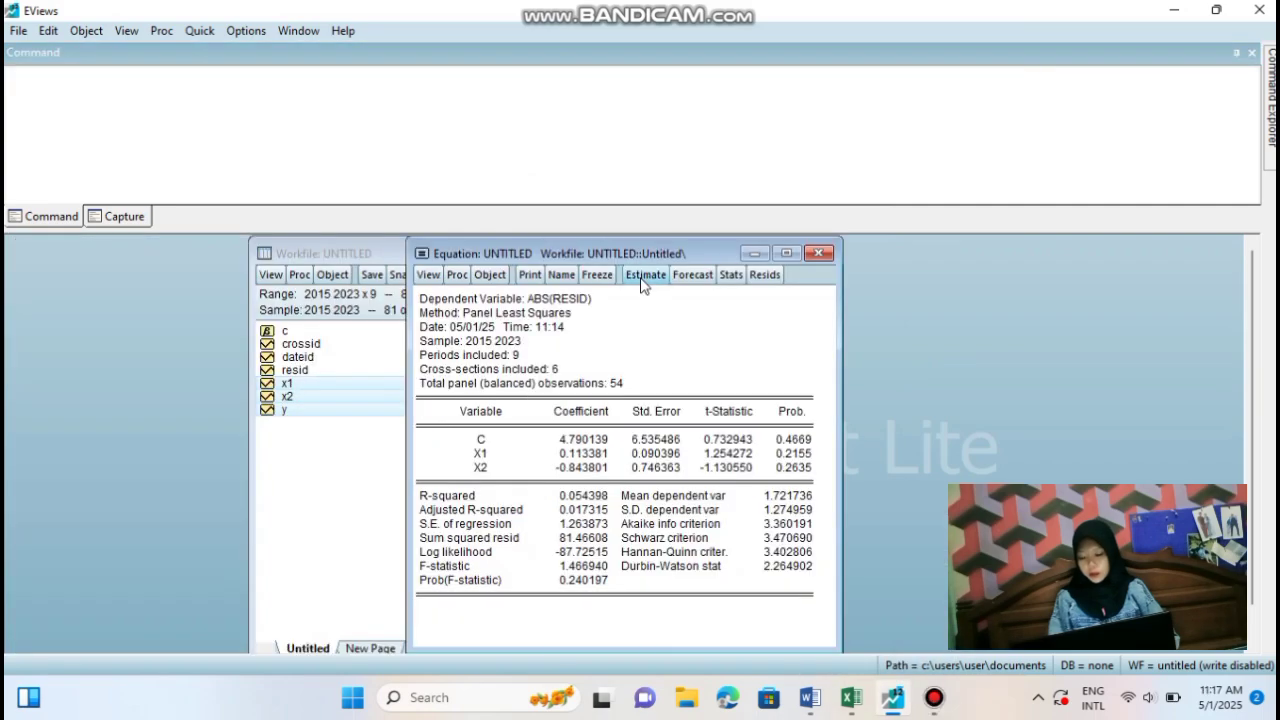
Change the equation's dependent variable to y, giving y c x1 x2, and re-estimate it
click(642, 275)
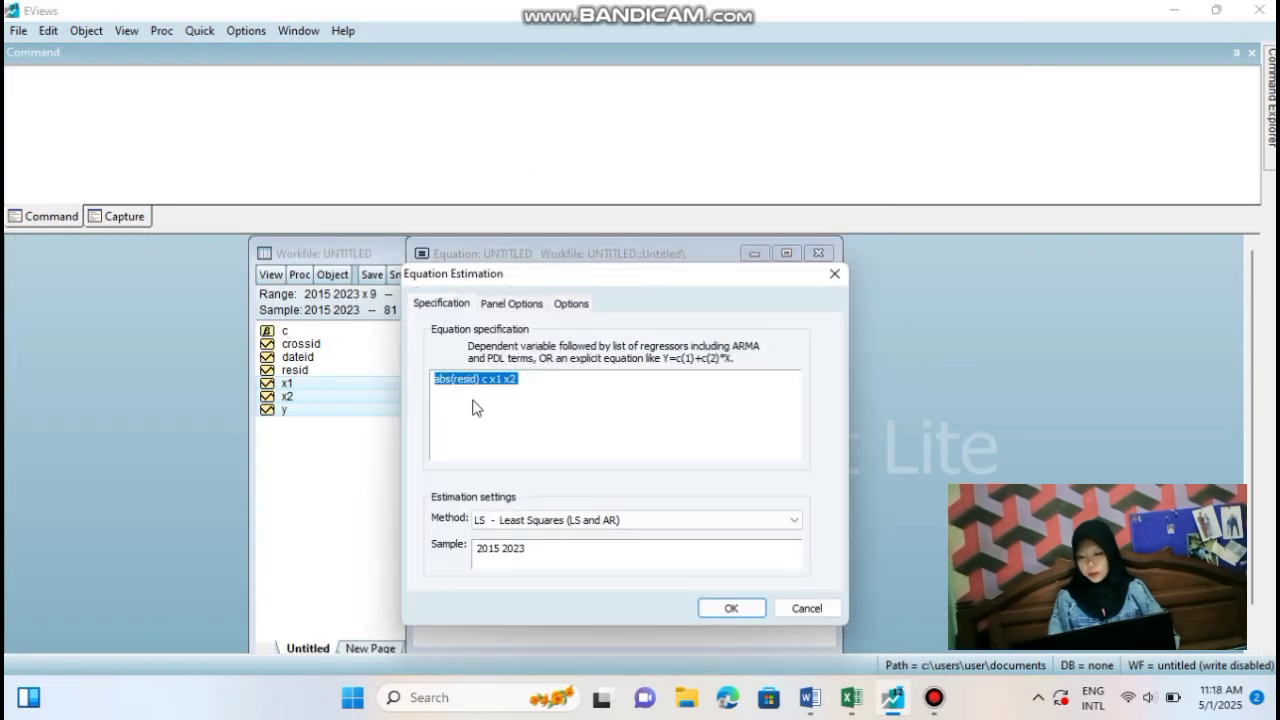
click(480, 381)
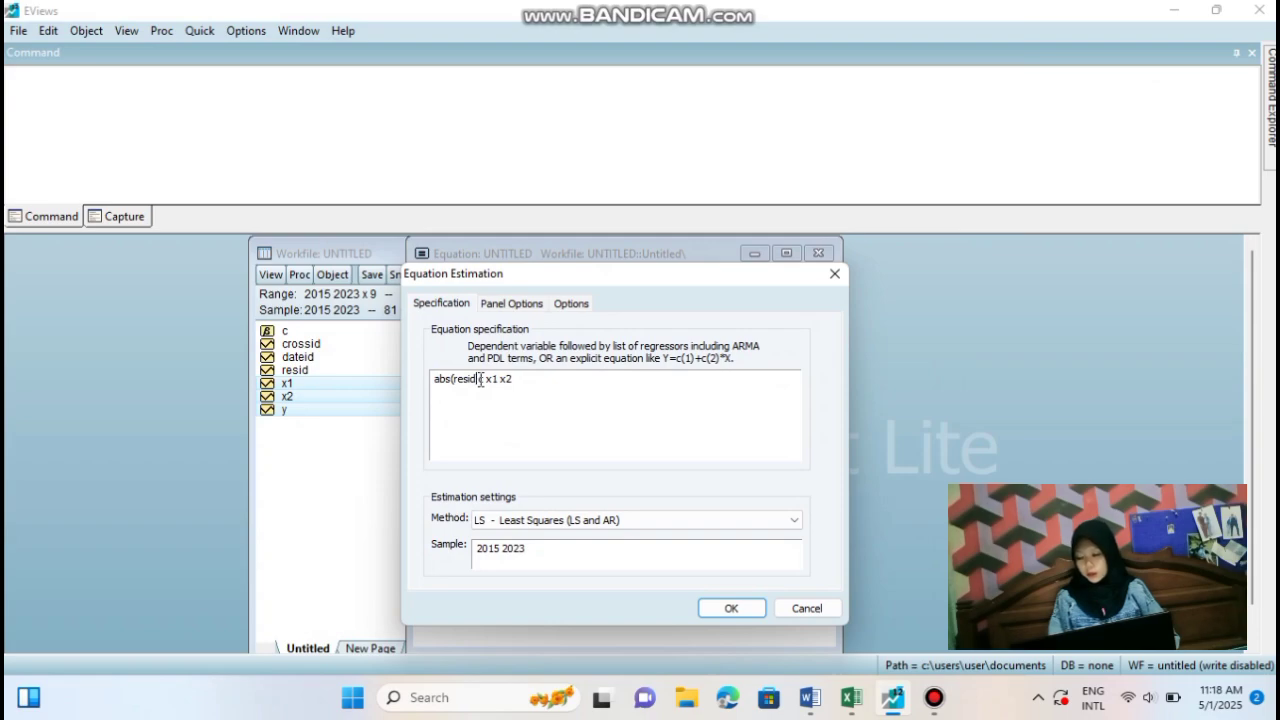
key(BackSpace)
key(BackSpace)
key(BackSpace)
key(BackSpace)
key(BackSpace)
key(BackSpace)
key(BackSpace)
key(BackSpace)
key(BackSpace)
key(BackSpace)
text(y c)
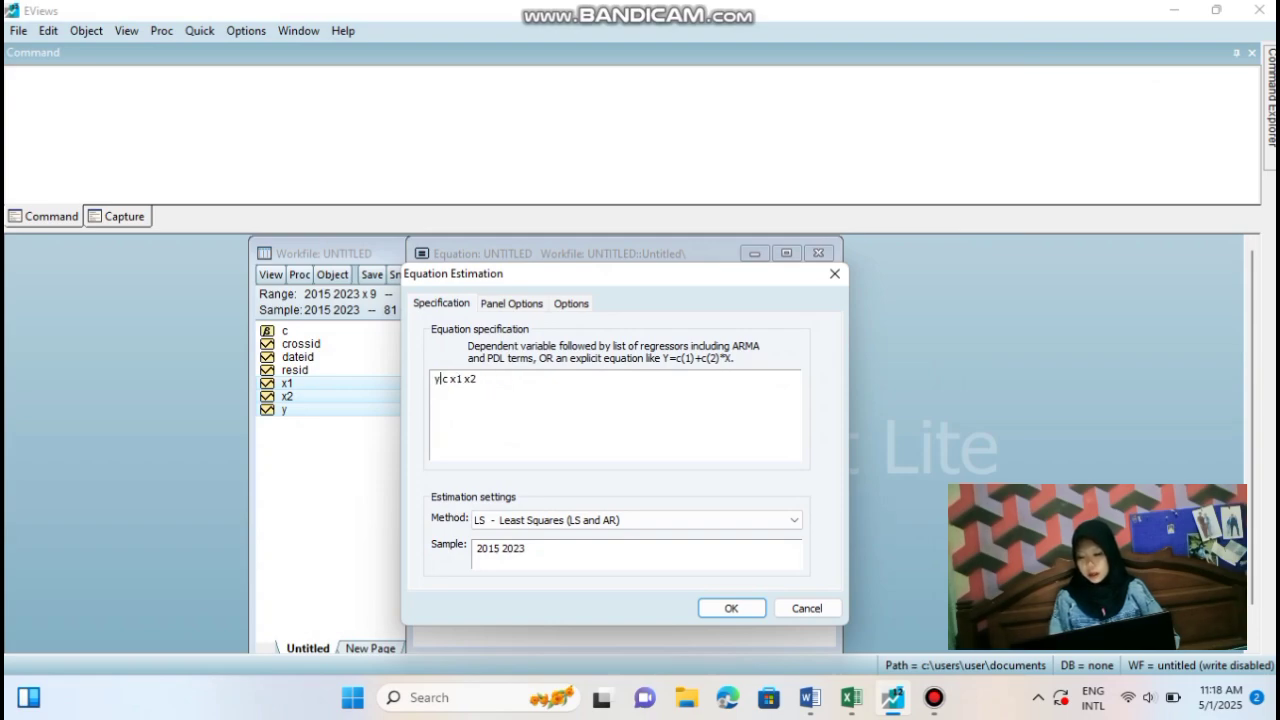
click(530, 305)
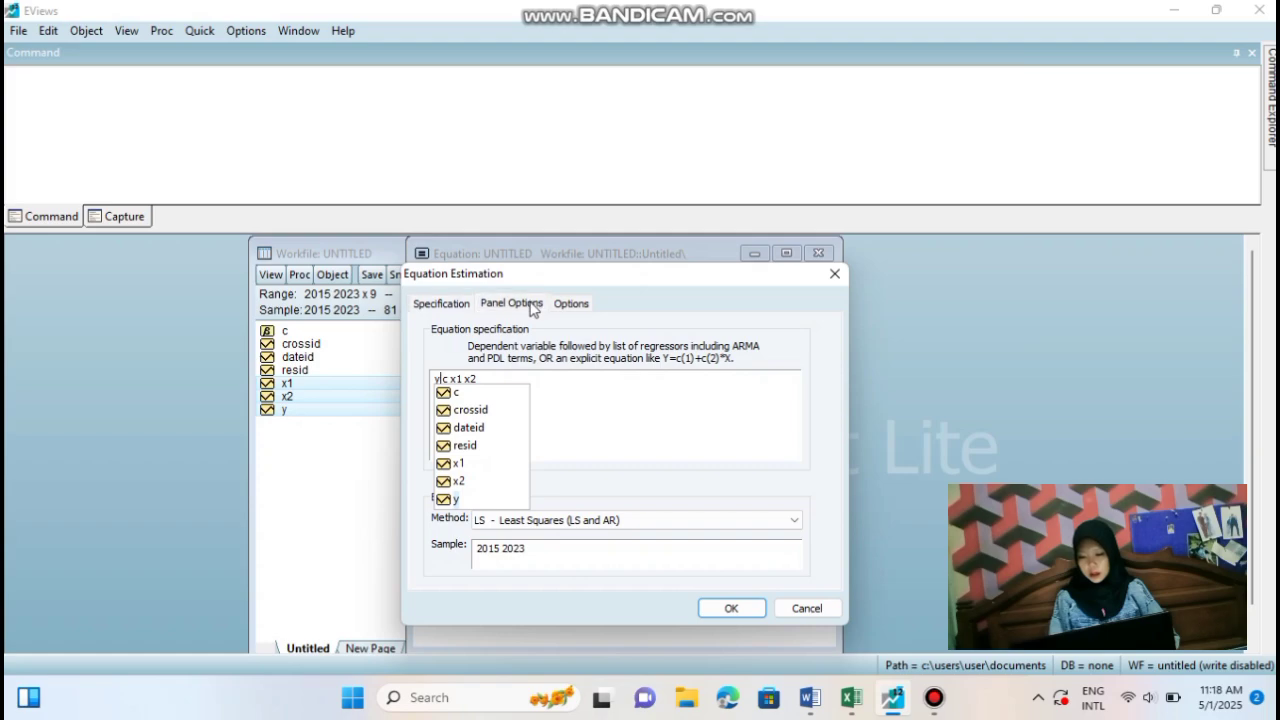
click(712, 608)
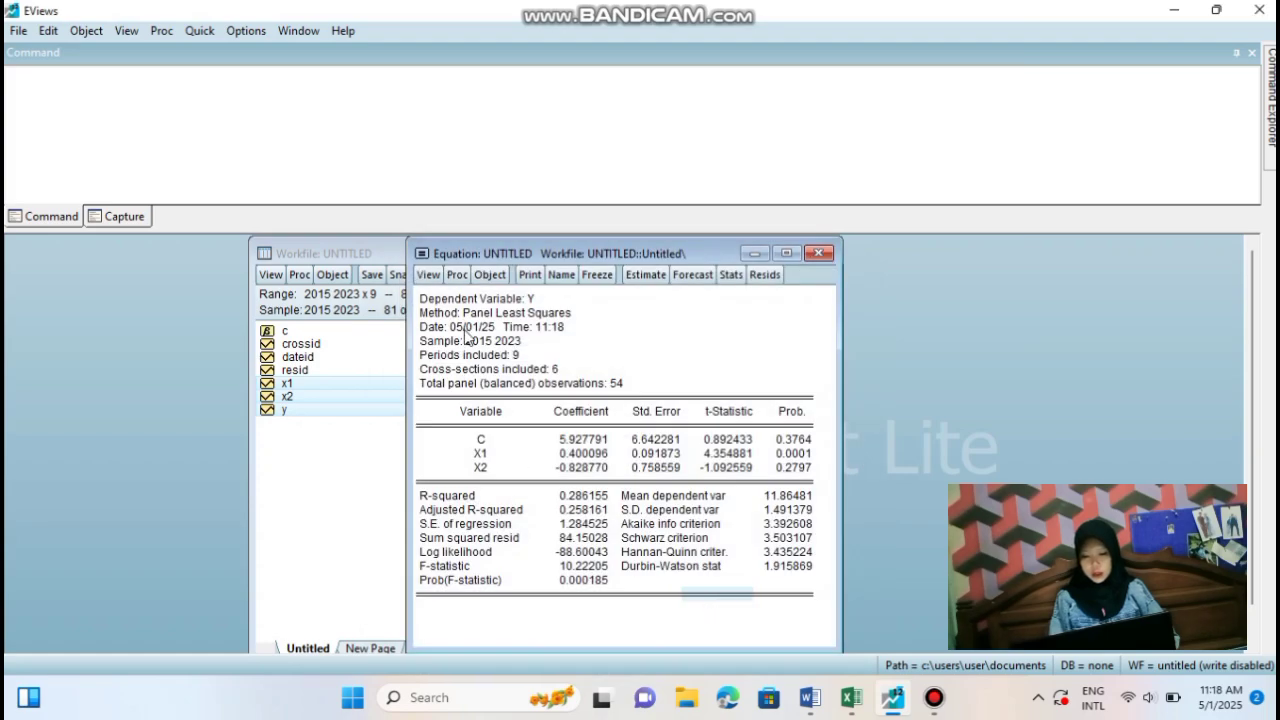
Display the residual graph of the y c x1 x2 equation and inspect the spread of the residuals around zero
click(428, 276)
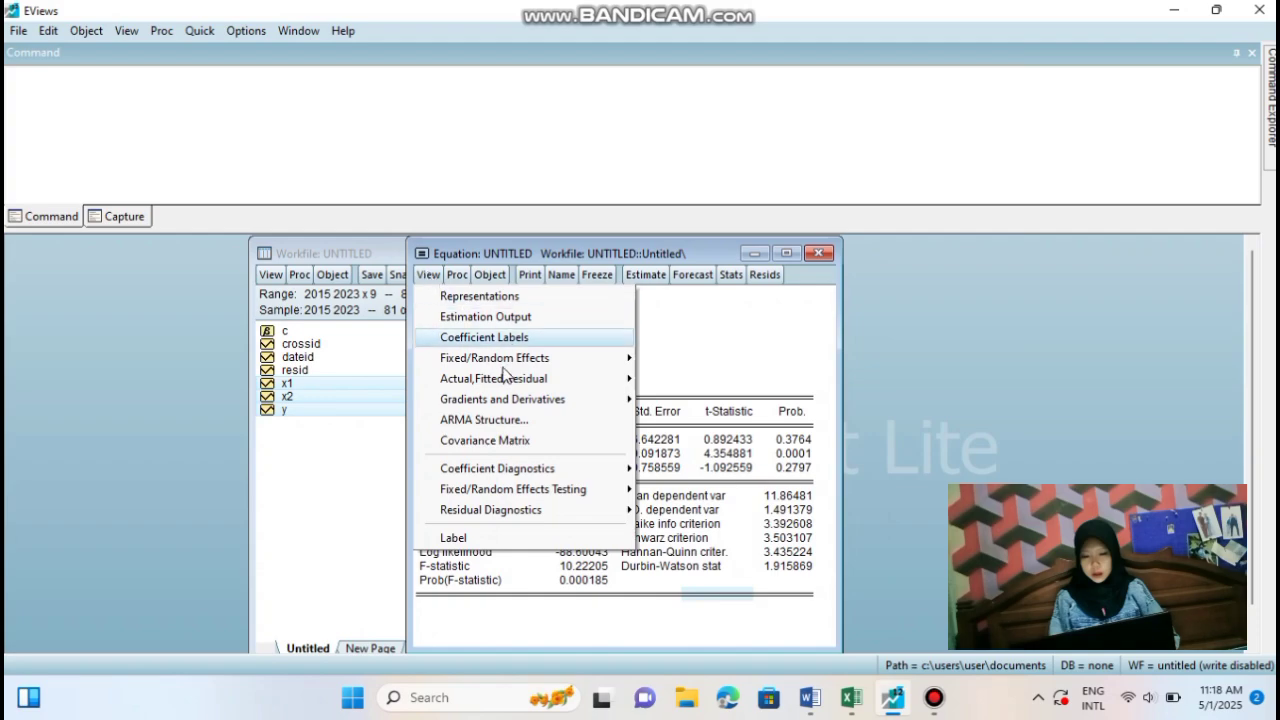
mouse_move(551, 386)
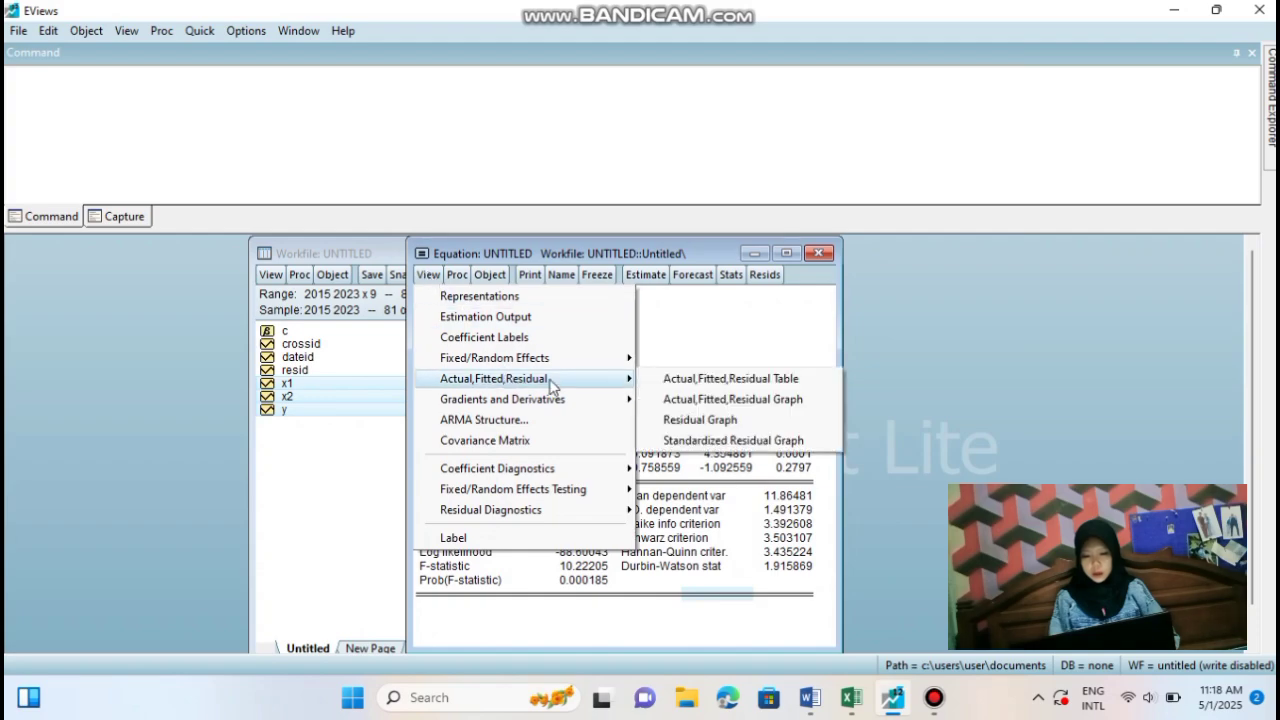
click(668, 421)
mouse_move(668, 424)
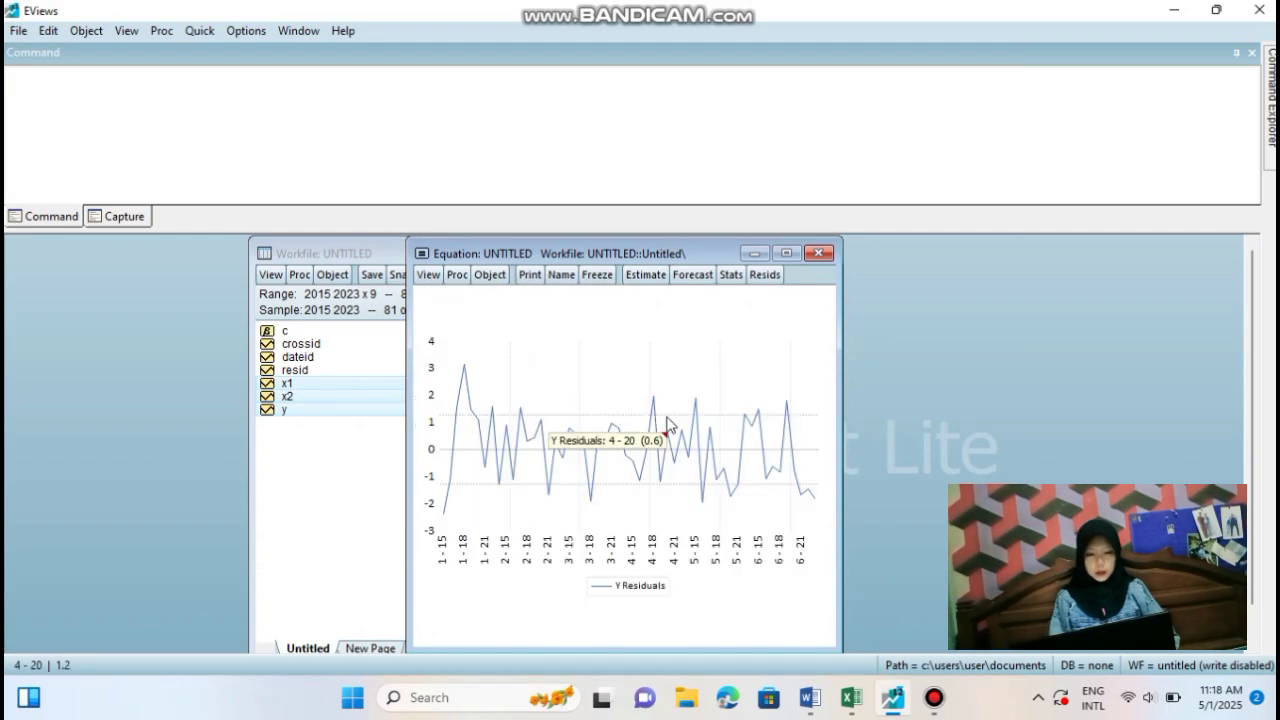
mouse_move(610, 449)
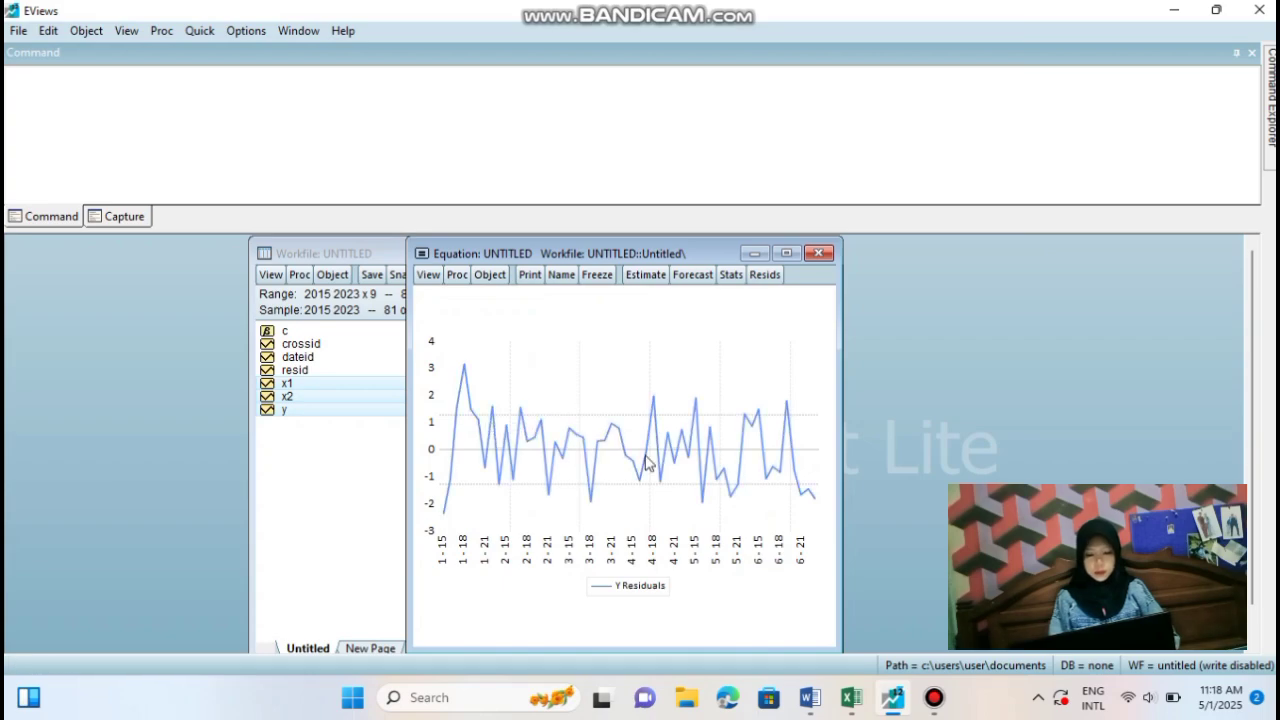
Switch to the Word document and review the Uji Heteroskedastisitas graph and interpretation, continuing to the Persamaan Regresi Data Panel section
click(812, 698)
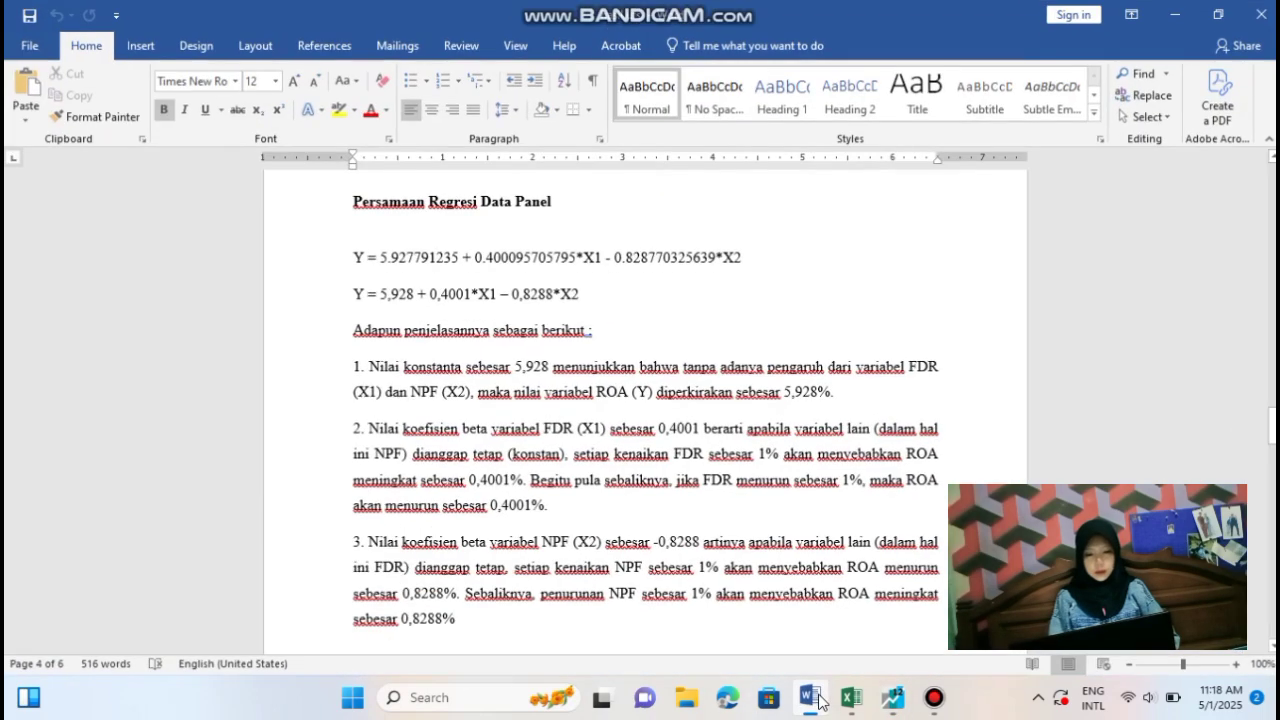
scroll(766, 520, up, 10)
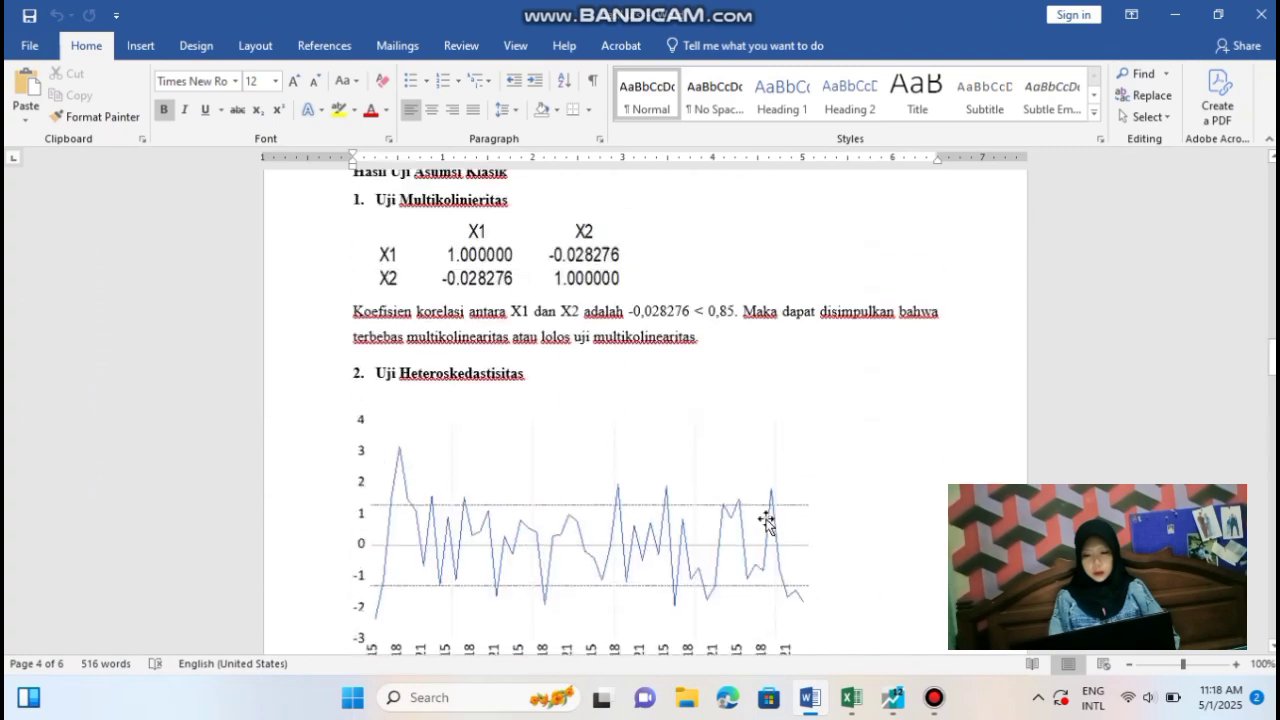
scroll(766, 520, down, 4)
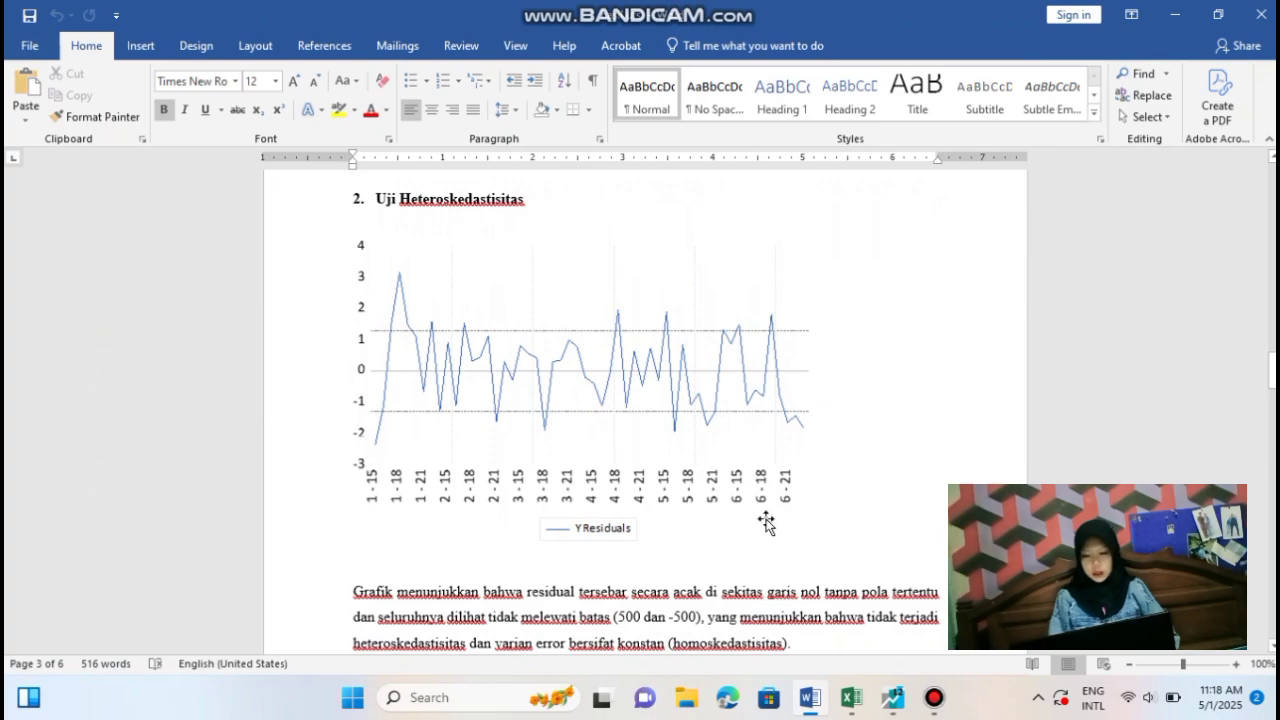
scroll(766, 521, down, 1)
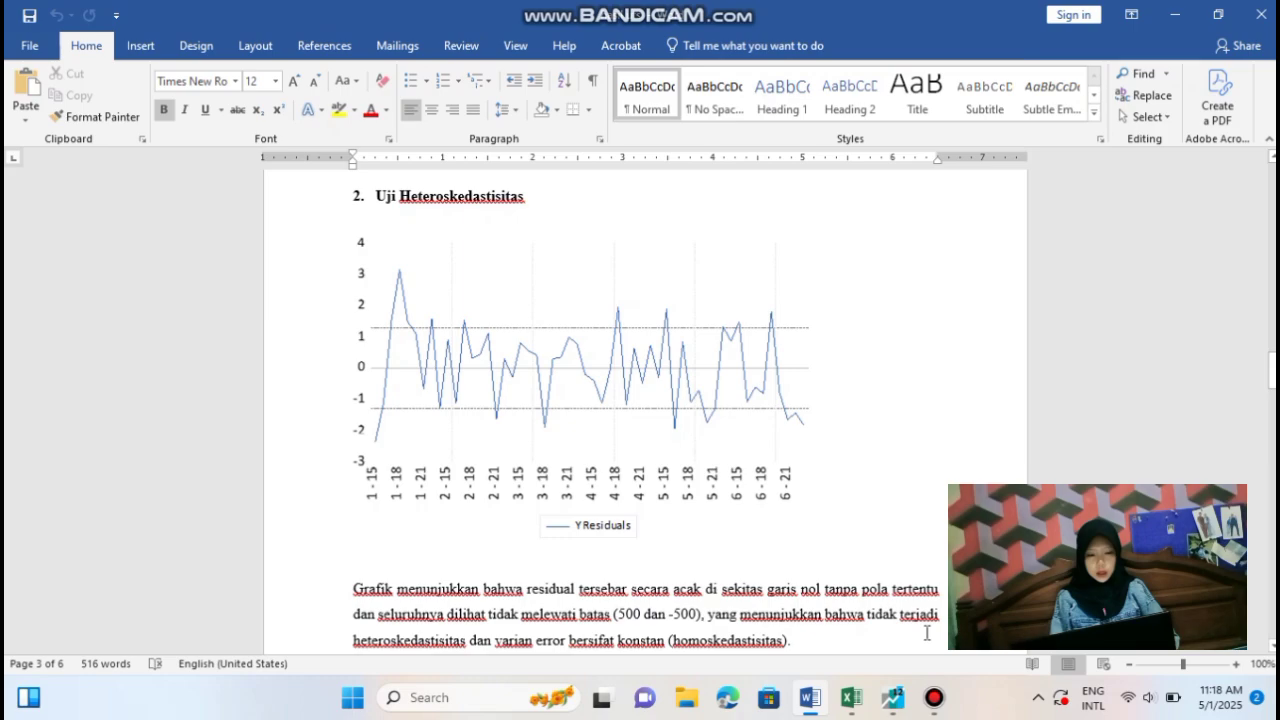
scroll(927, 632, down, 5)
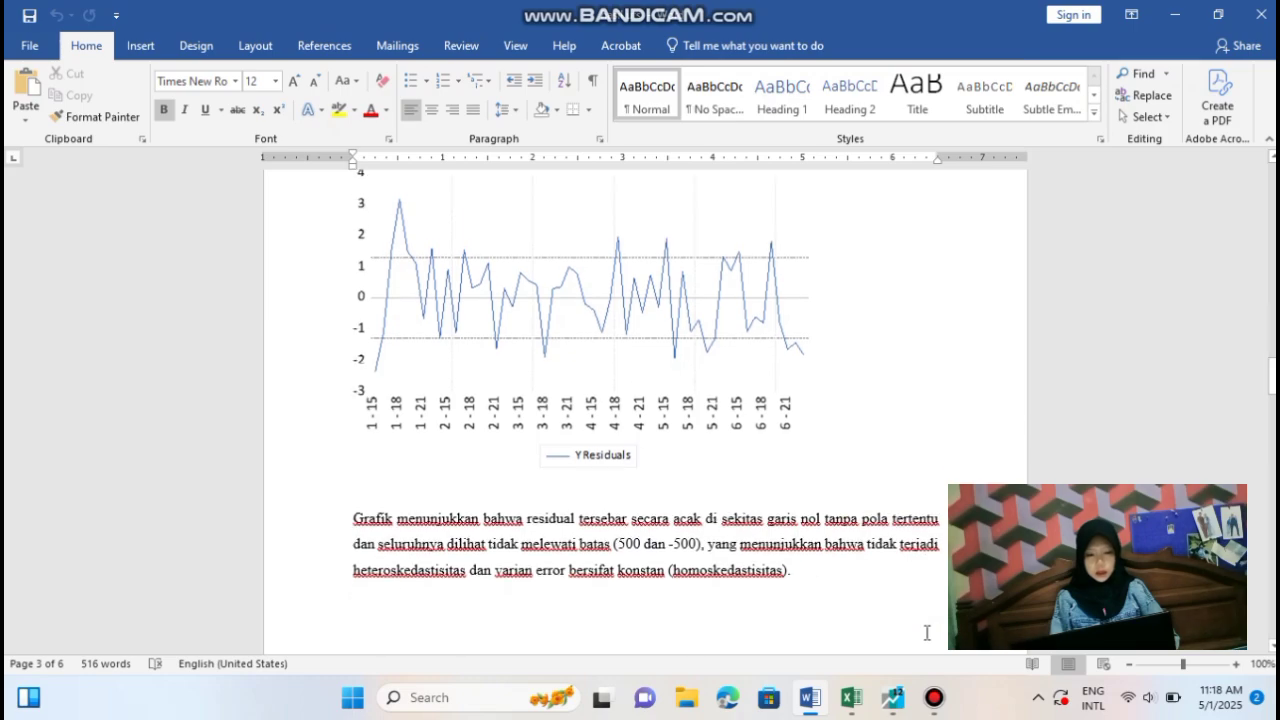
scroll(927, 632, down, 5)
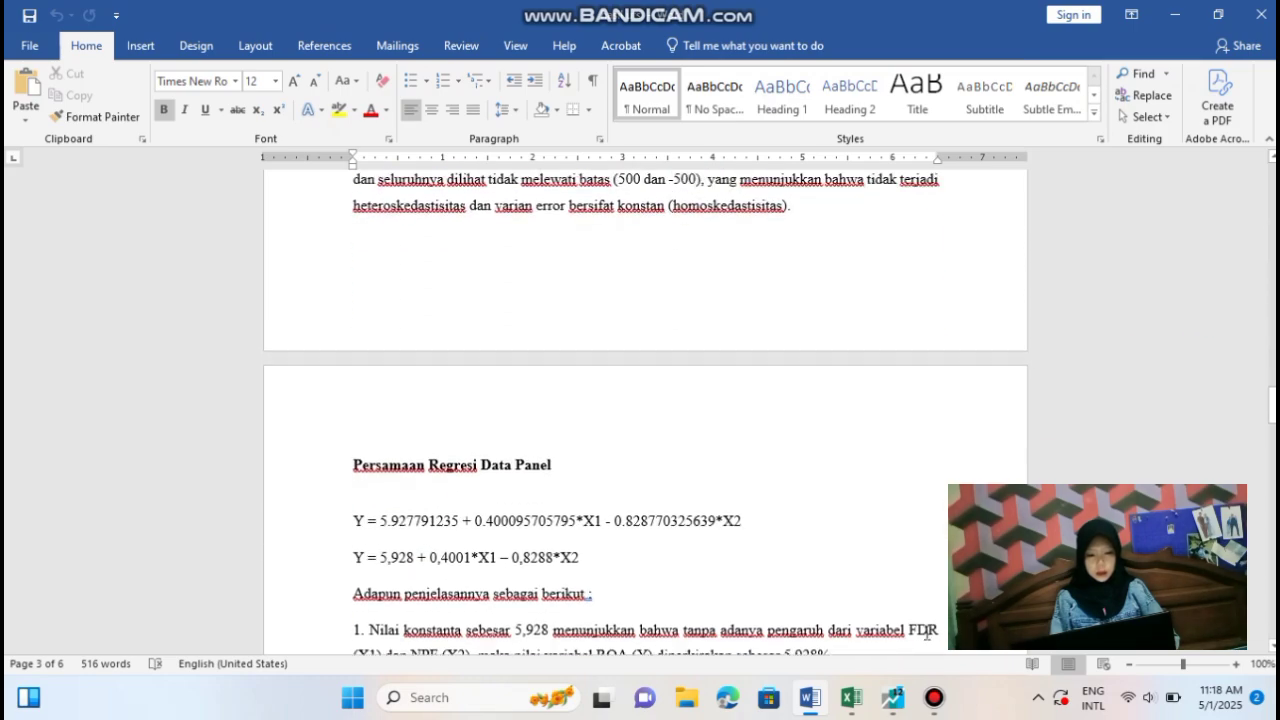
scroll(927, 632, down, 3)
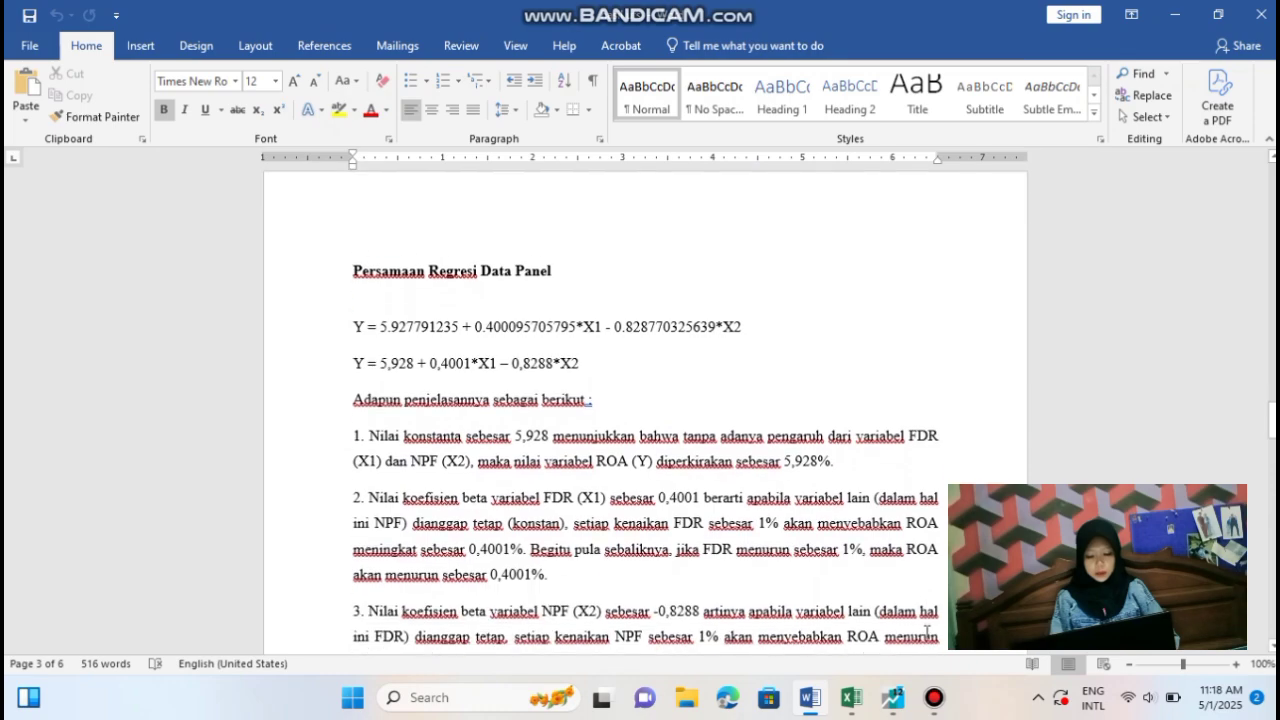
scroll(927, 632, down, 1)
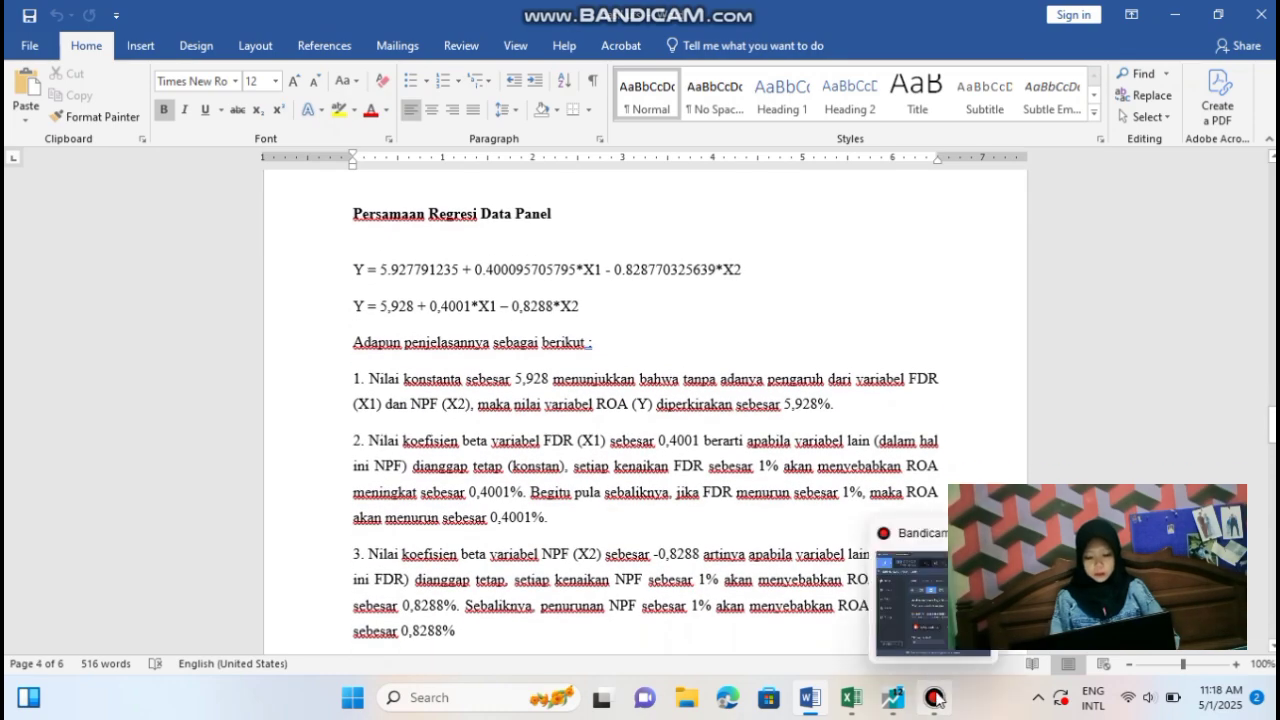
Return to EViews, show the equation's Representations view and highlight the regression equation under Substituted Coefficients
click(1185, 18)
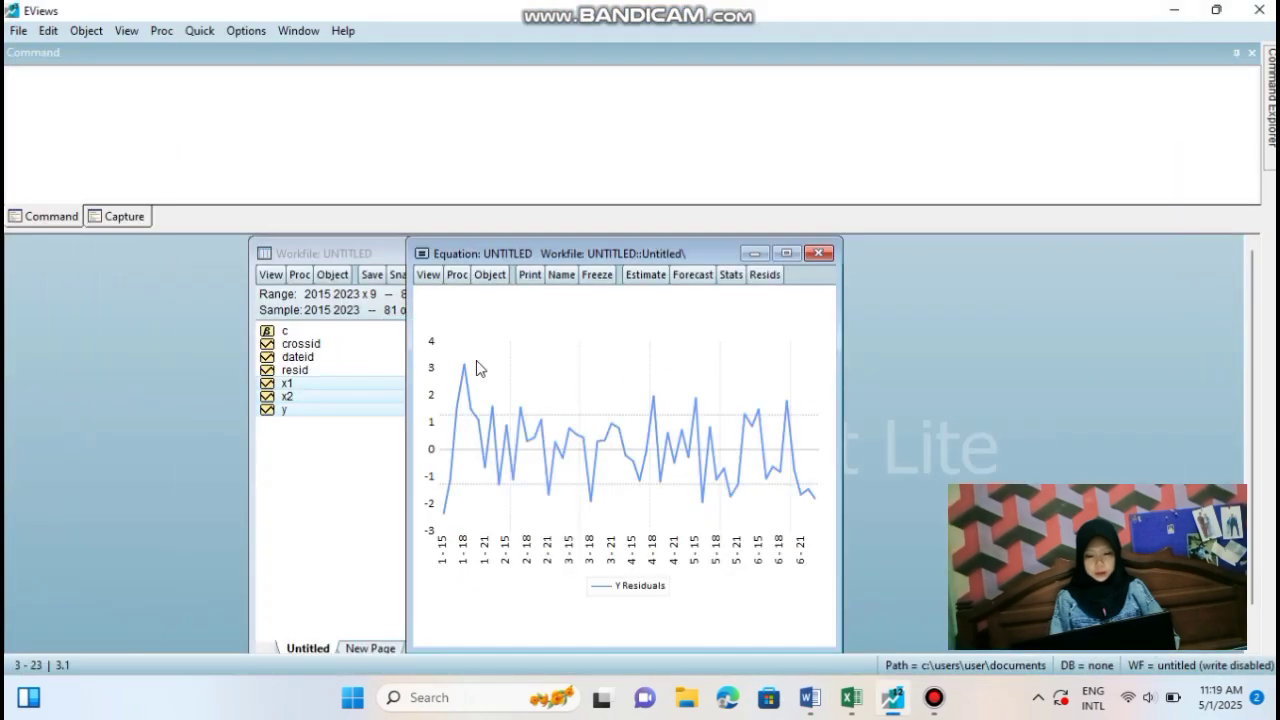
click(428, 275)
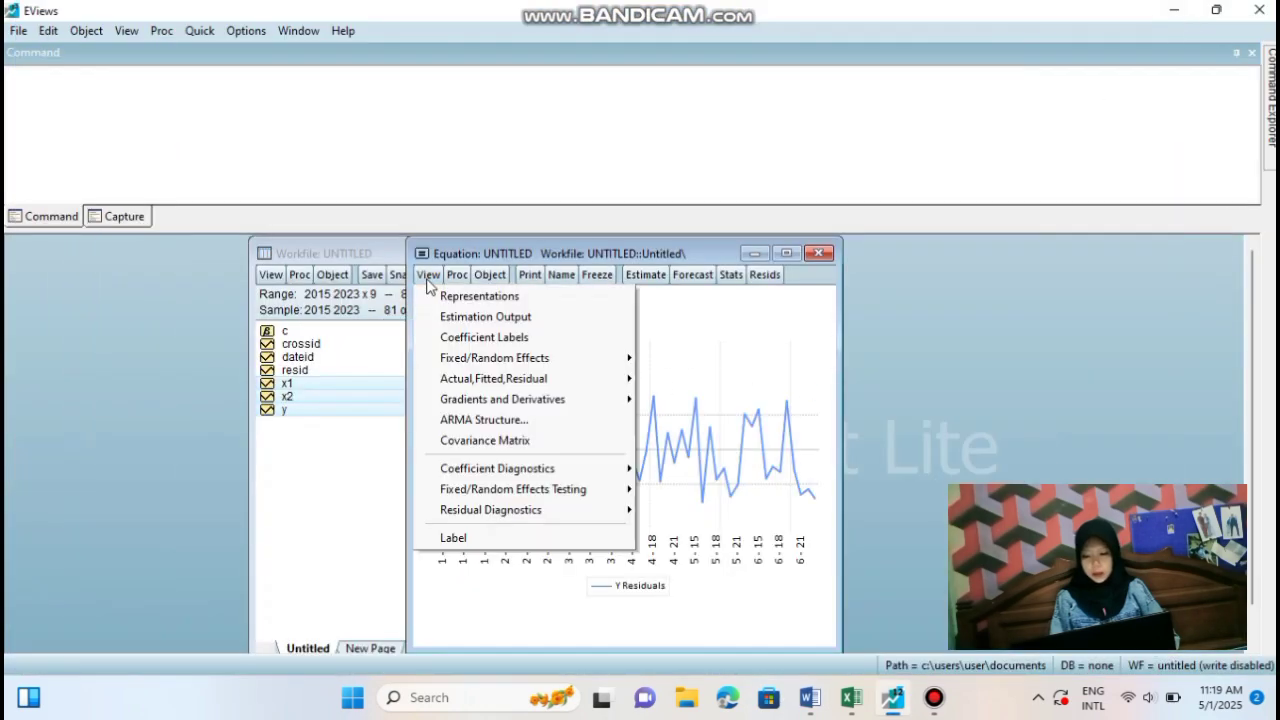
click(452, 318)
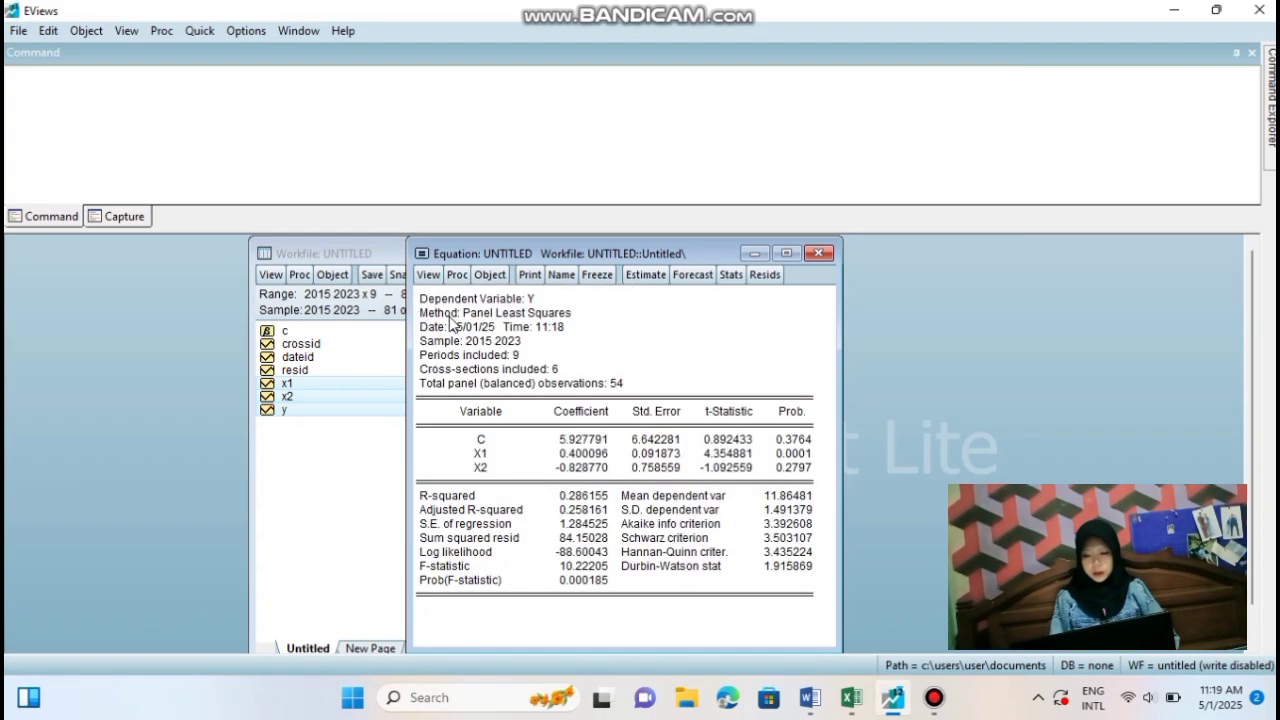
click(430, 276)
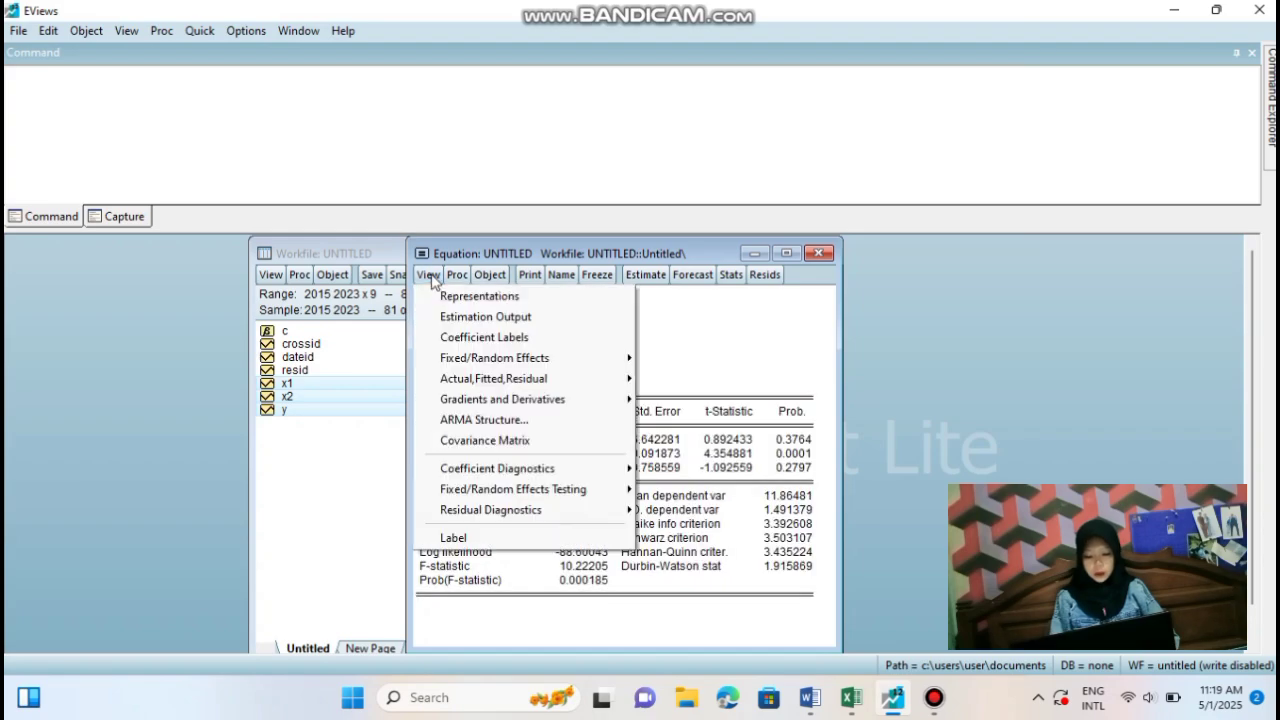
click(446, 296)
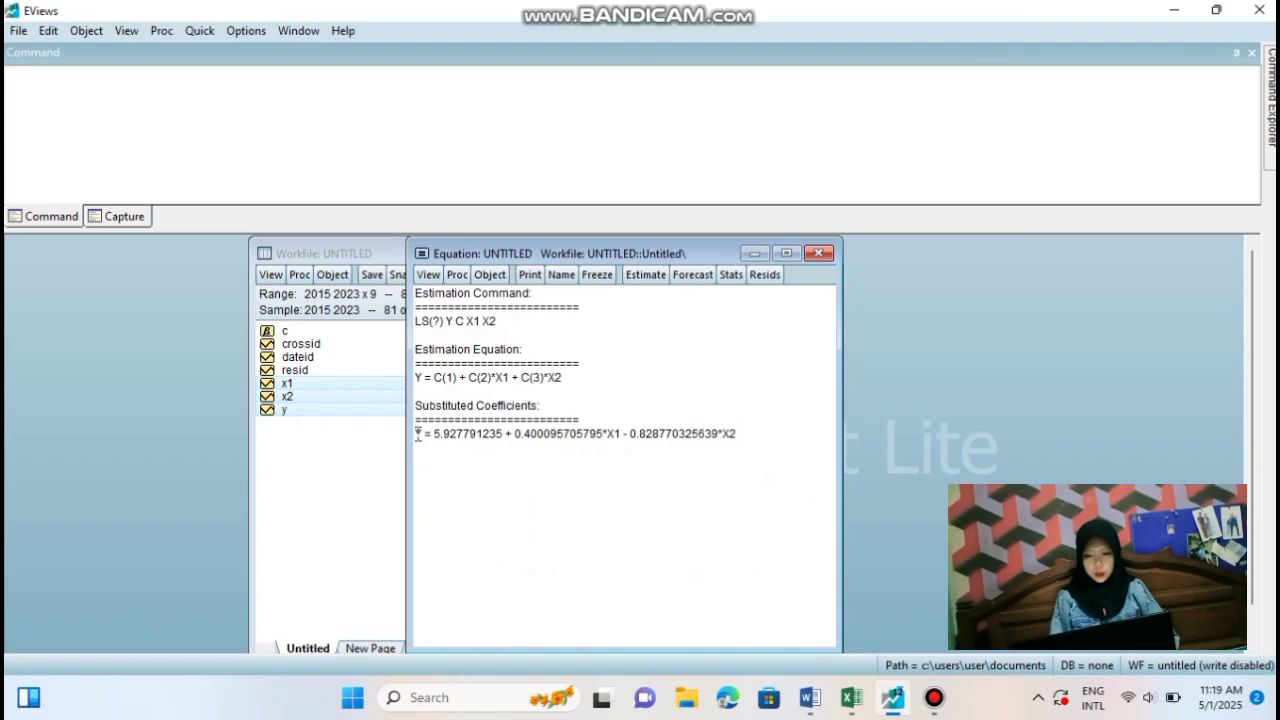
drag(418, 434, 772, 437)
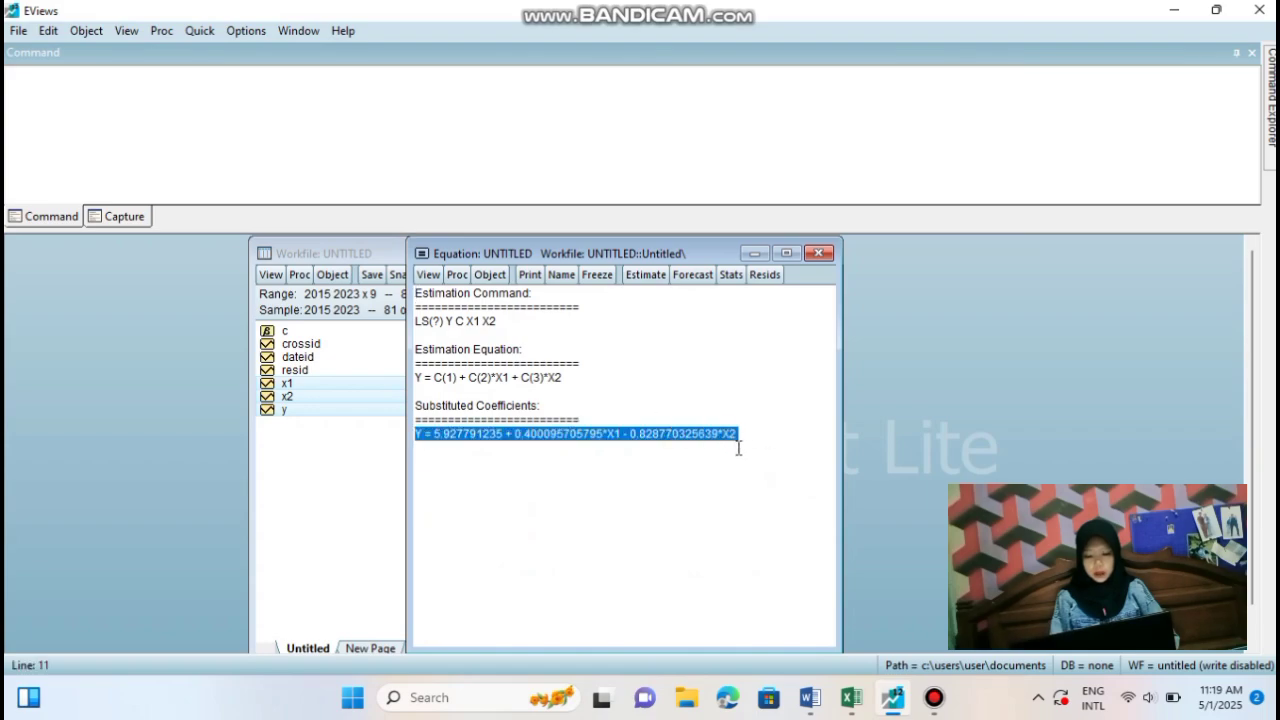
Switch to the Word document and insert two blank lines above the Uji Hipotesis heading so it starts on the next page
click(812, 698)
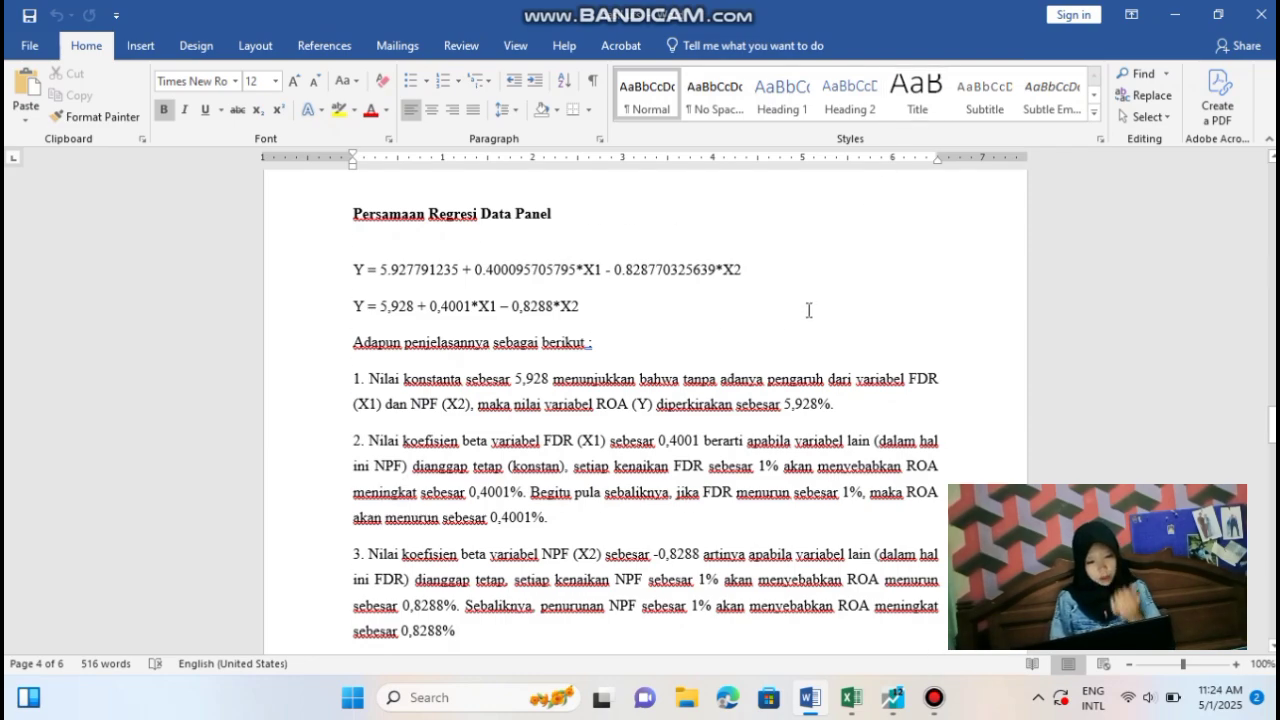
scroll(727, 447, down, 8)
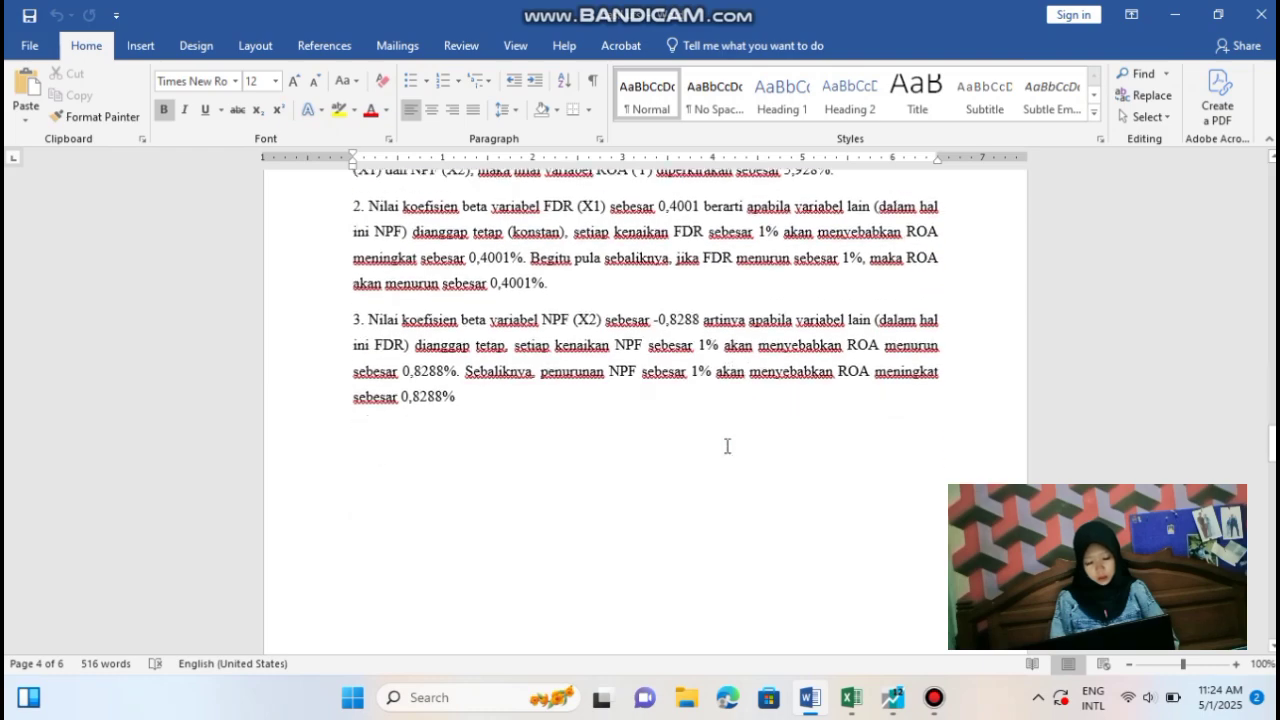
scroll(727, 446, down, 4)
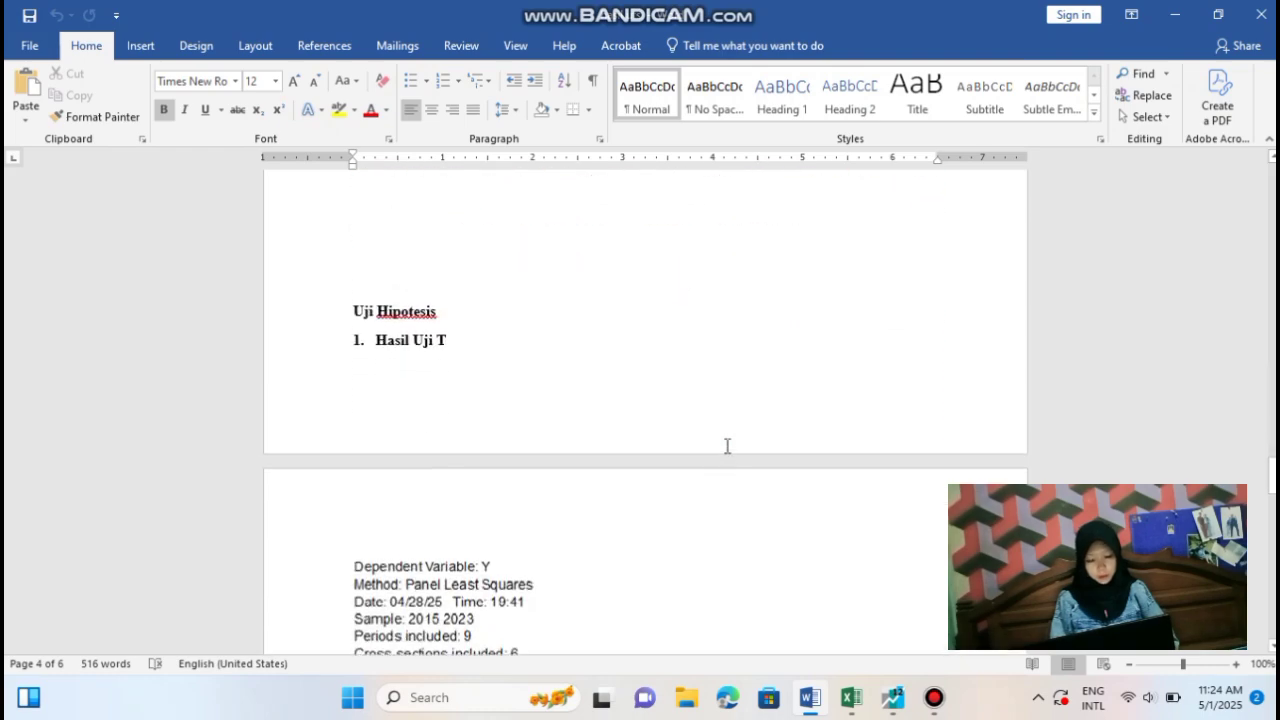
click(380, 244)
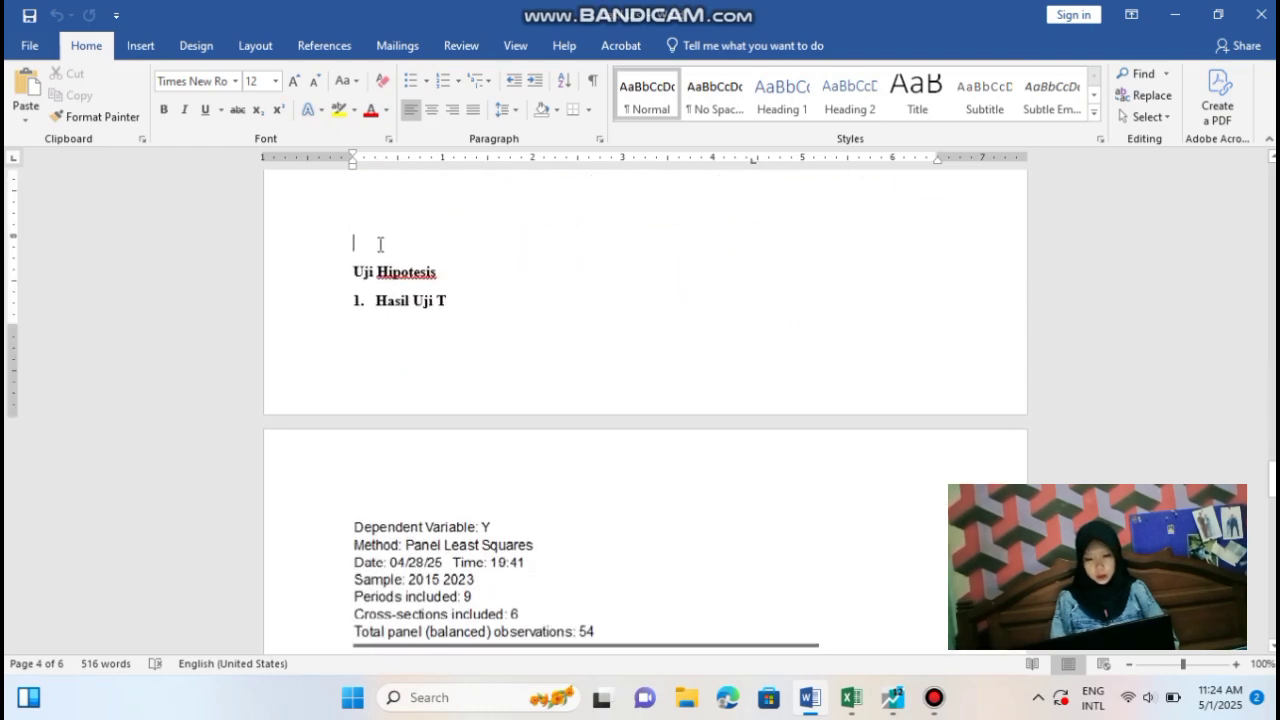
key(Return)
key(Return)
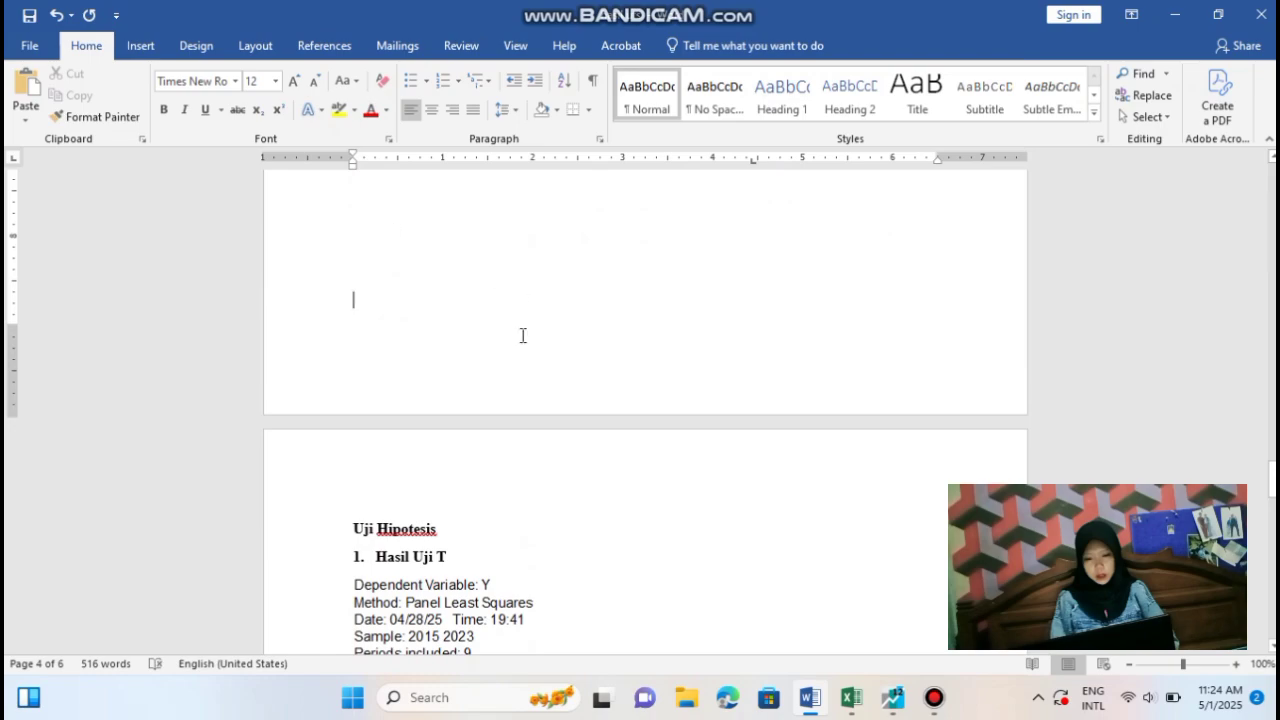
scroll(522, 336, down, 5)
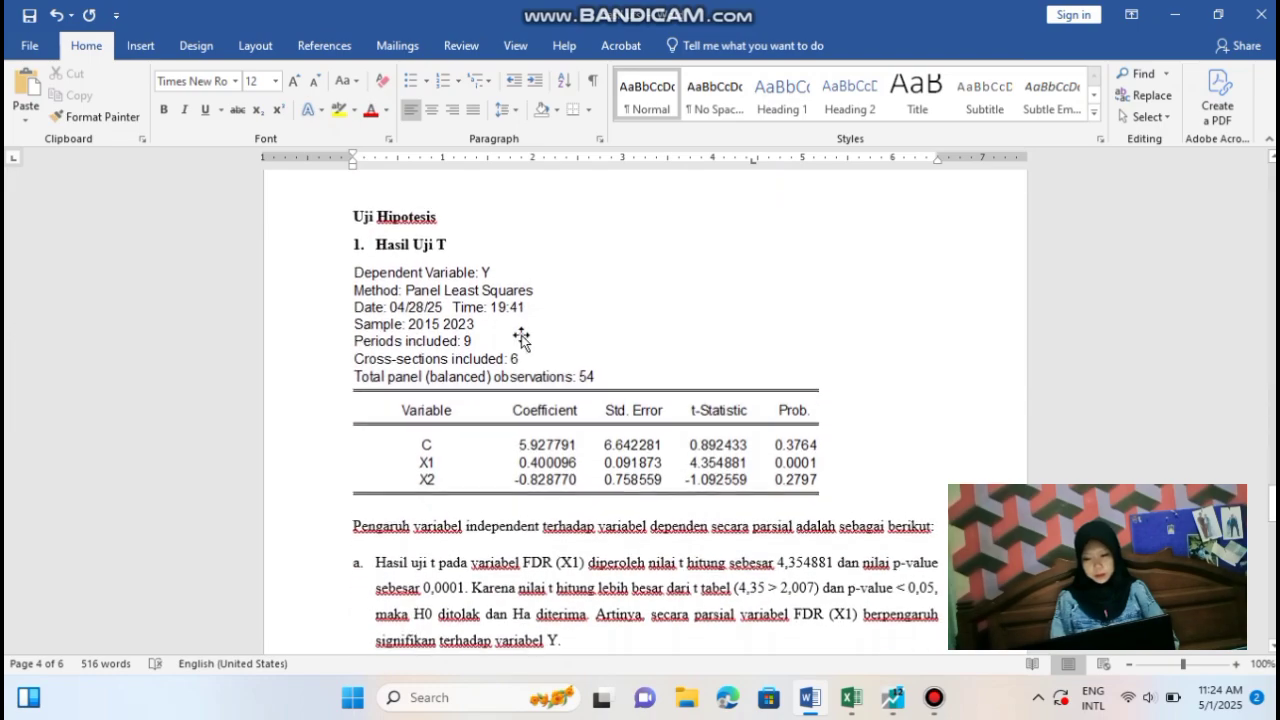
scroll(522, 336, down, 1)
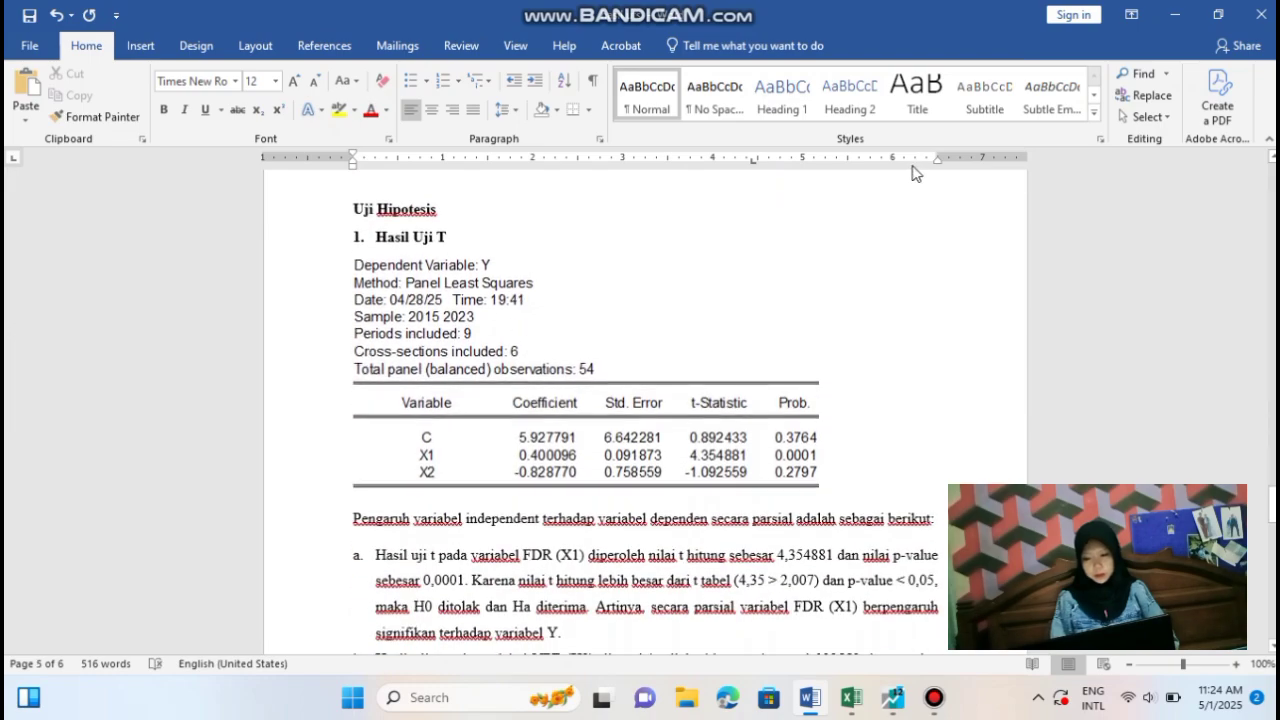
Return to EViews, show the equation's estimation output and highlight the block from Dependent Variable through the coefficient table
click(1176, 16)
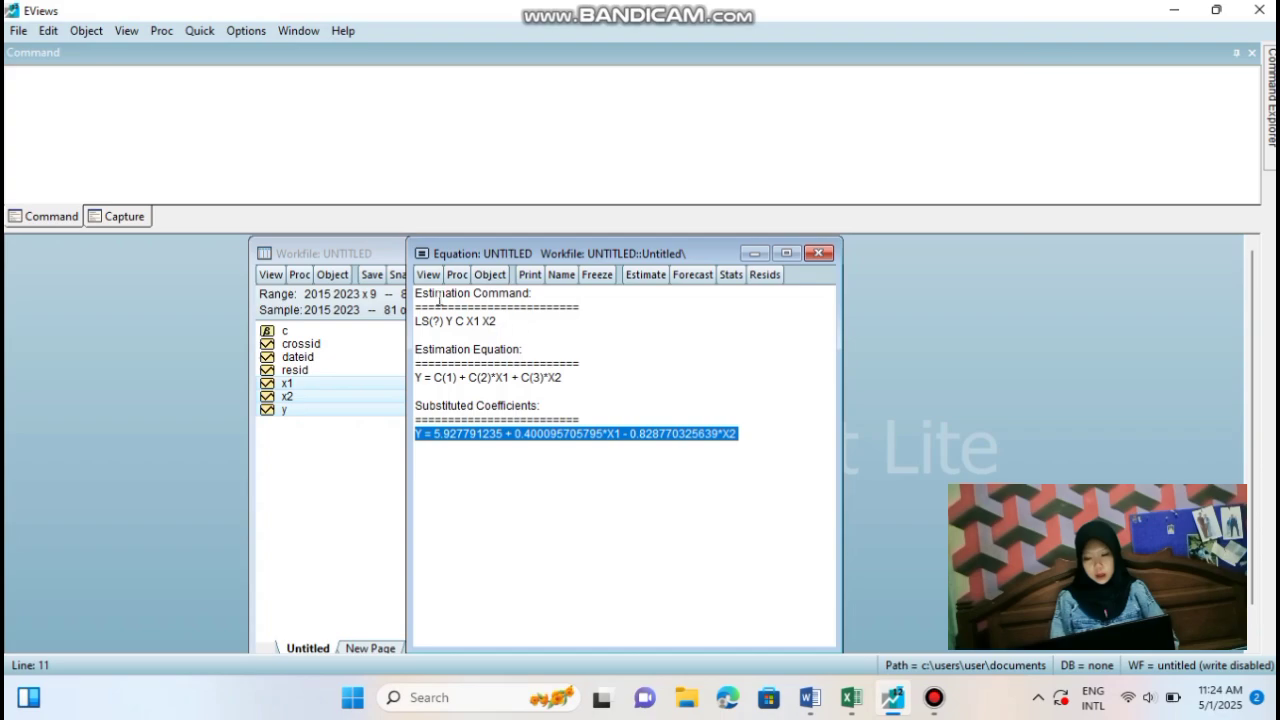
click(428, 274)
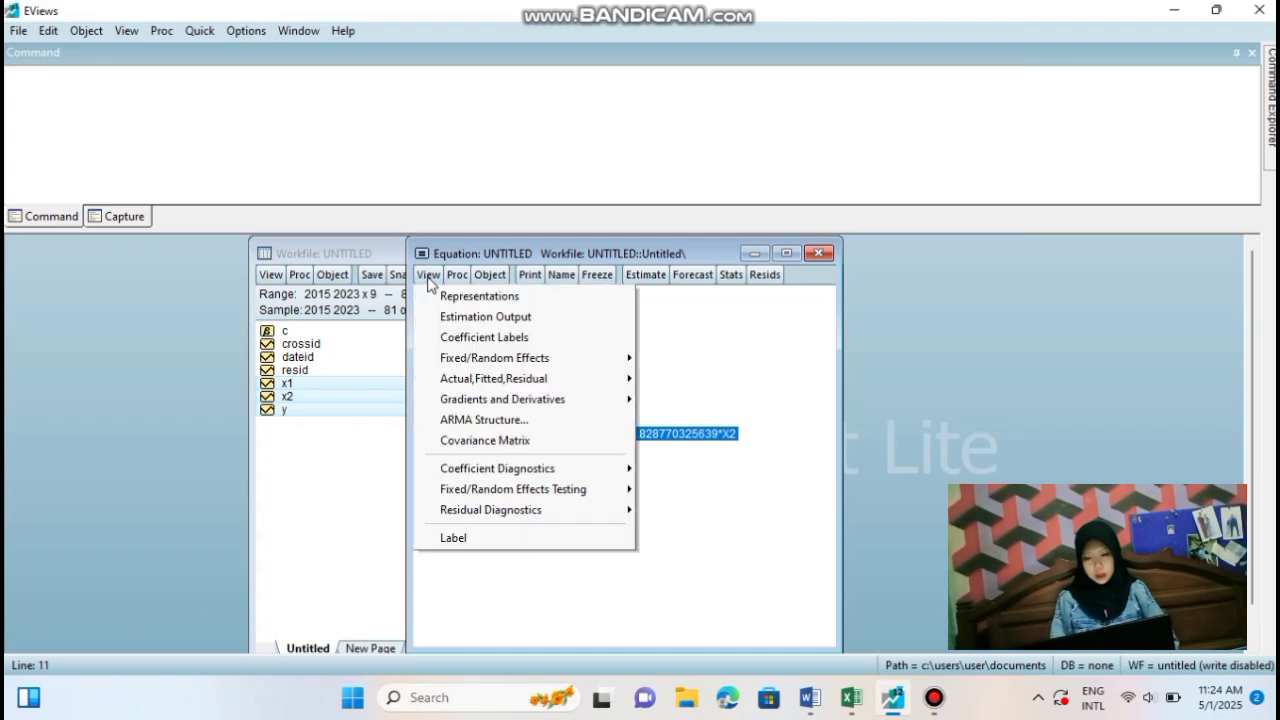
click(450, 318)
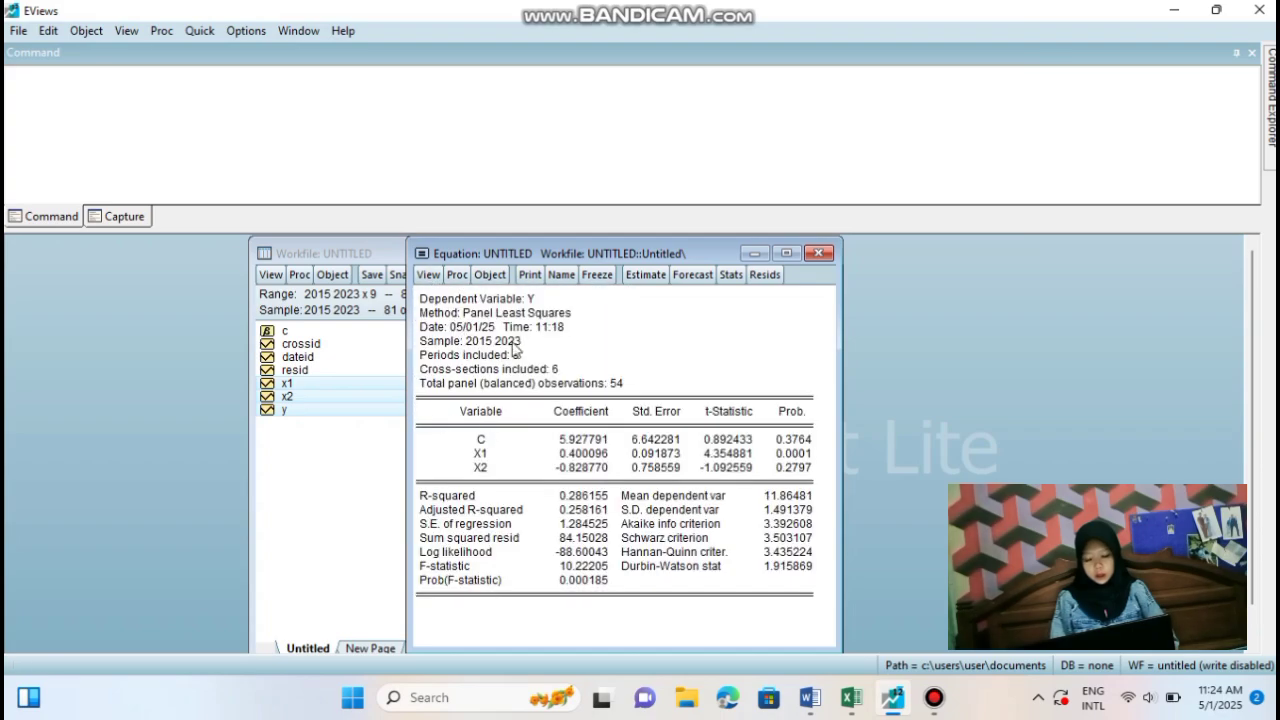
drag(421, 298, 815, 485)
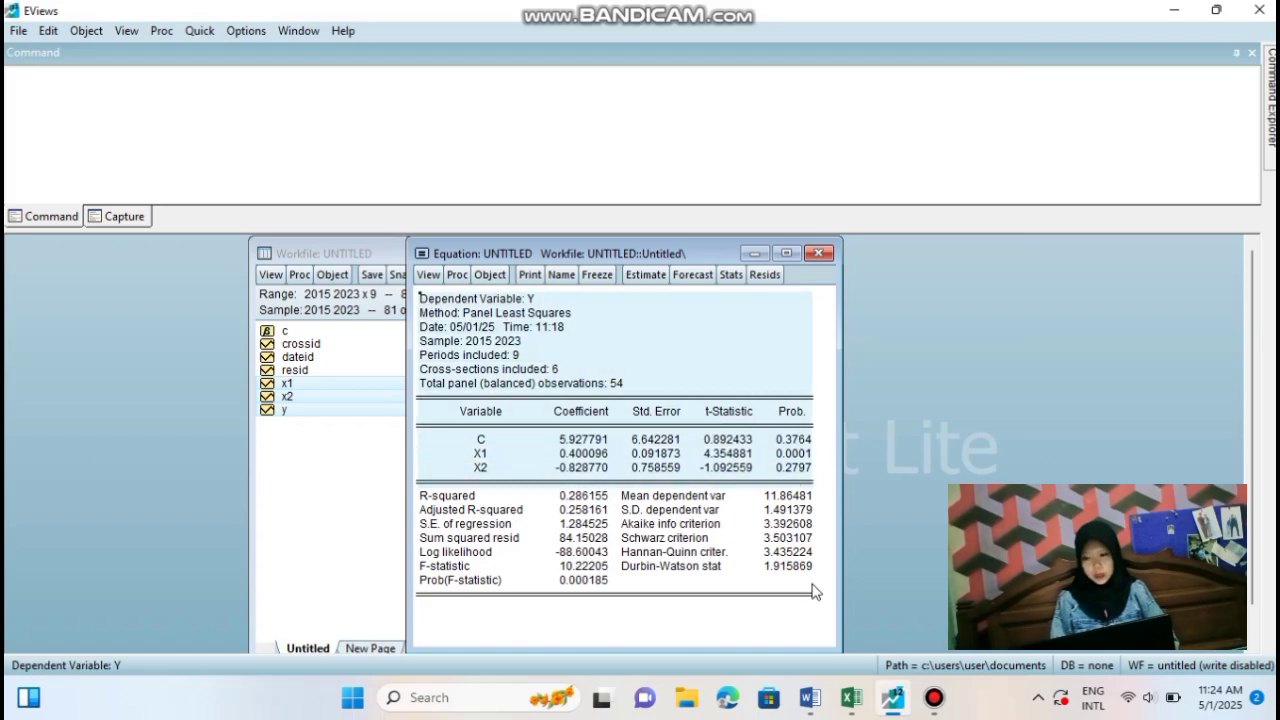
Switch to the Word document and review the Hasil Uji T interpretations for FDR (X1) and NPF (X2), down to Uji F
click(813, 697)
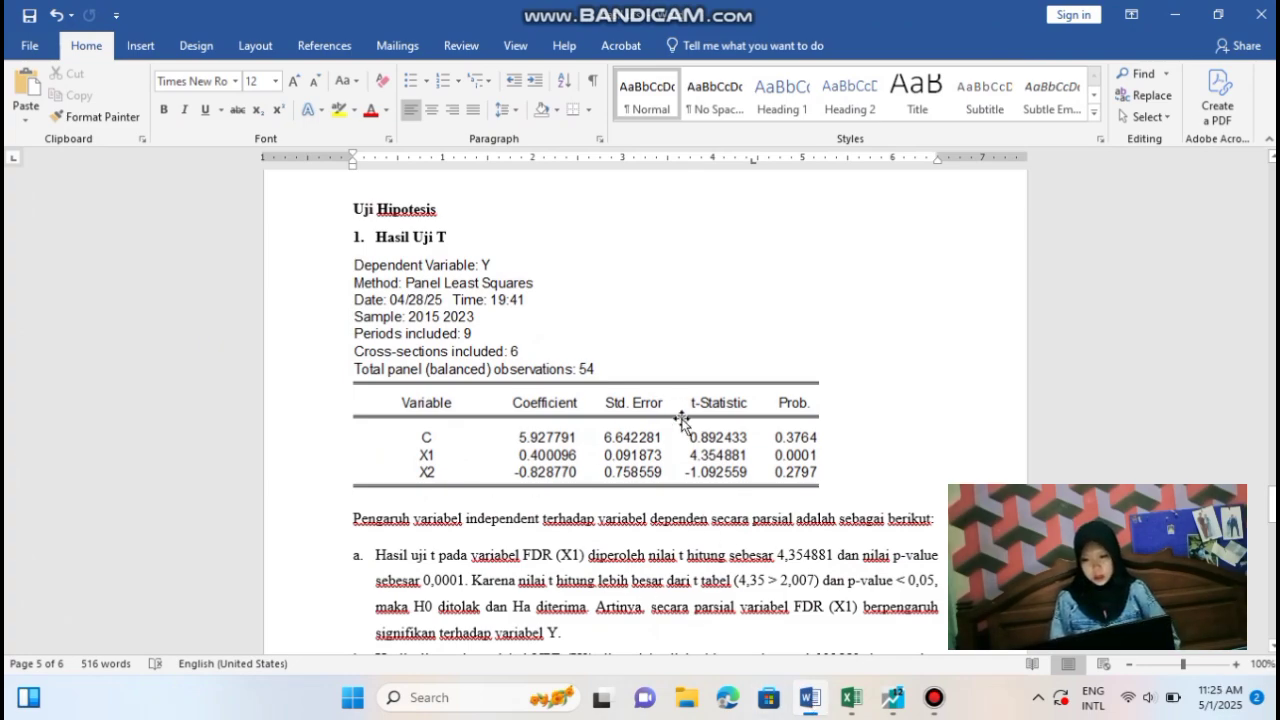
scroll(857, 465, down, 3)
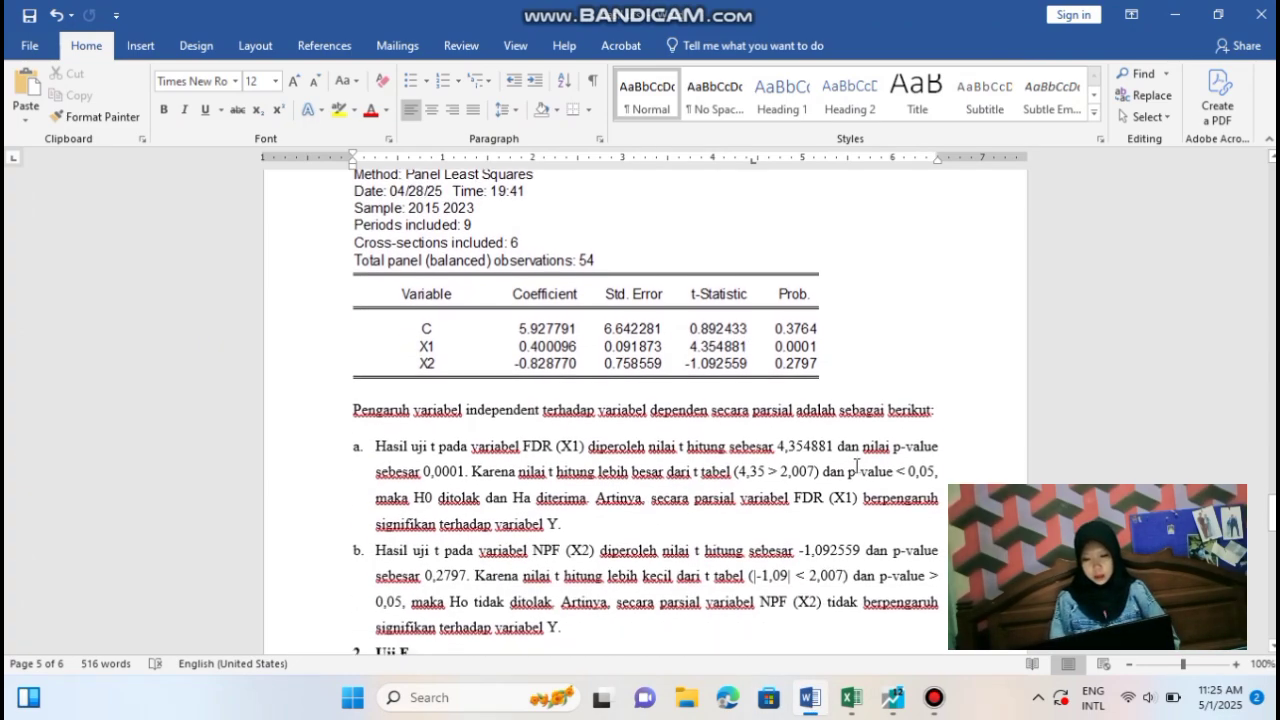
scroll(857, 465, down, 1)
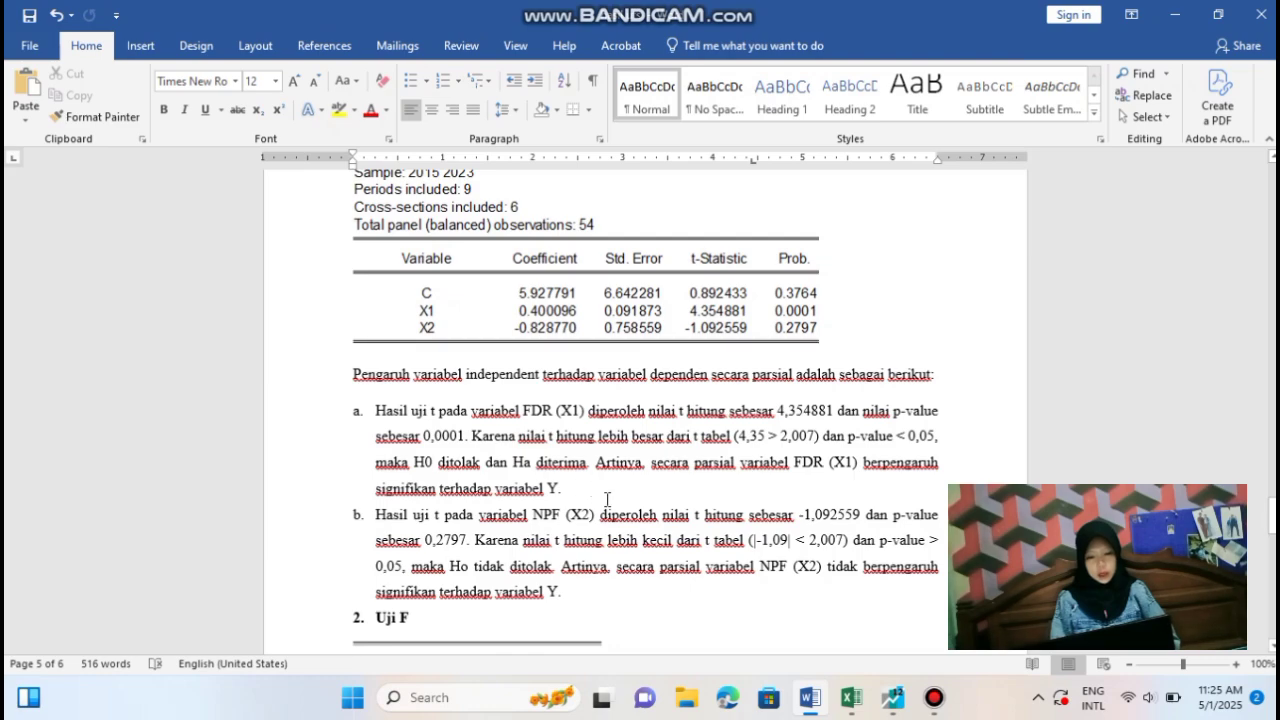
click(671, 540)
scroll(758, 540, down, 6)
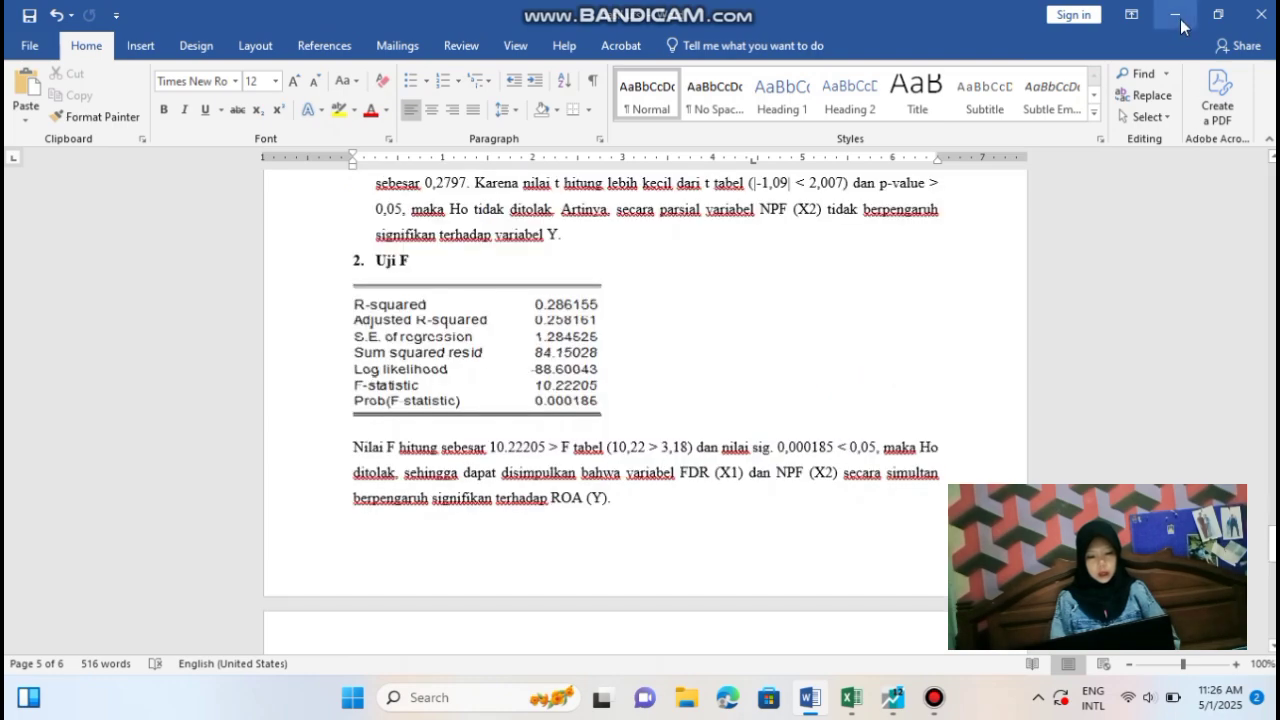
Return to EViews and highlight the statistics from R-squared through Prob(F-statistic) in the estimation output
click(1180, 27)
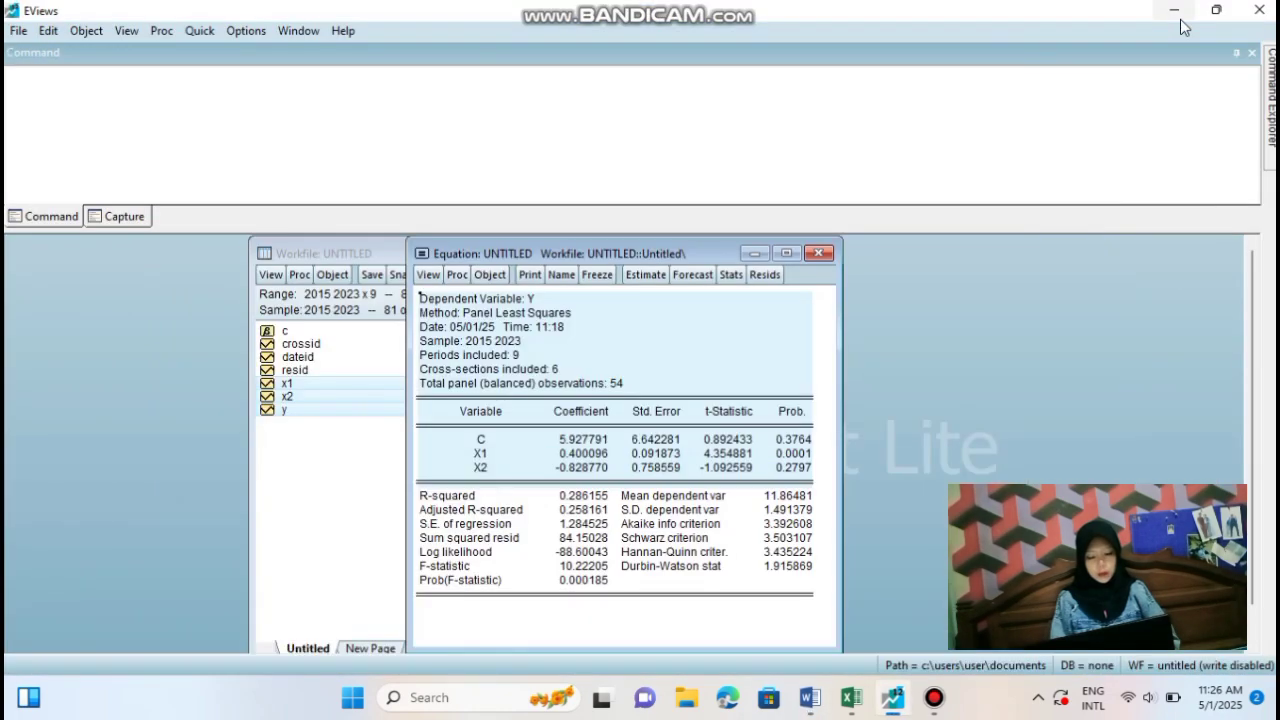
click(779, 426)
drag(421, 491, 577, 592)
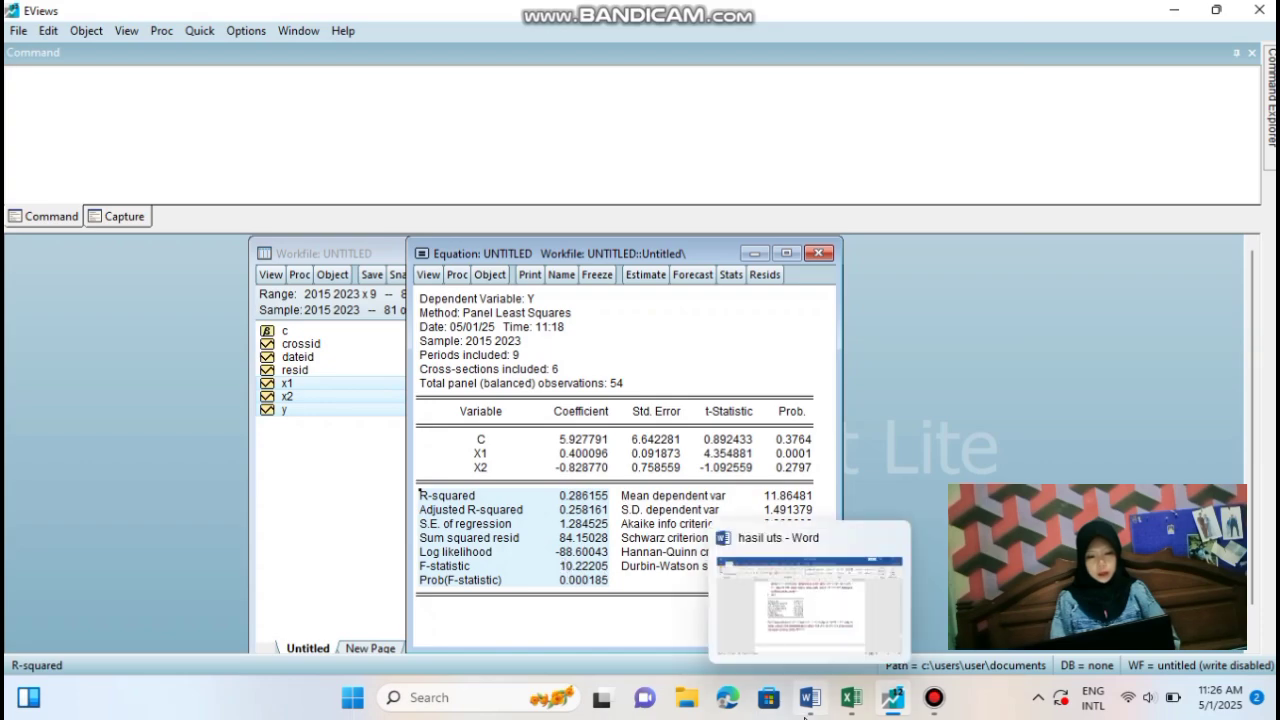
Switch to the Word document and review the Uji F conclusion and the Uji Koefisien Determinasi (R²) table with its interpretation
click(808, 700)
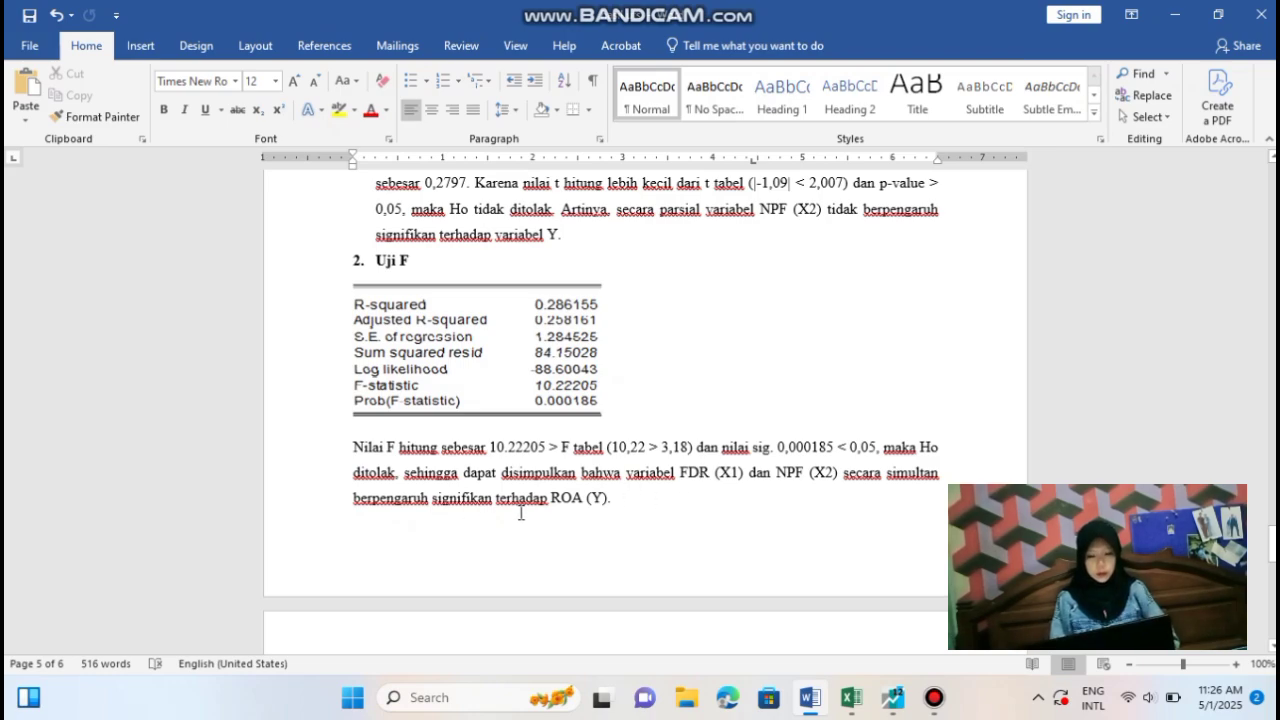
scroll(605, 535, down, 5)
scroll(614, 545, down, 3)
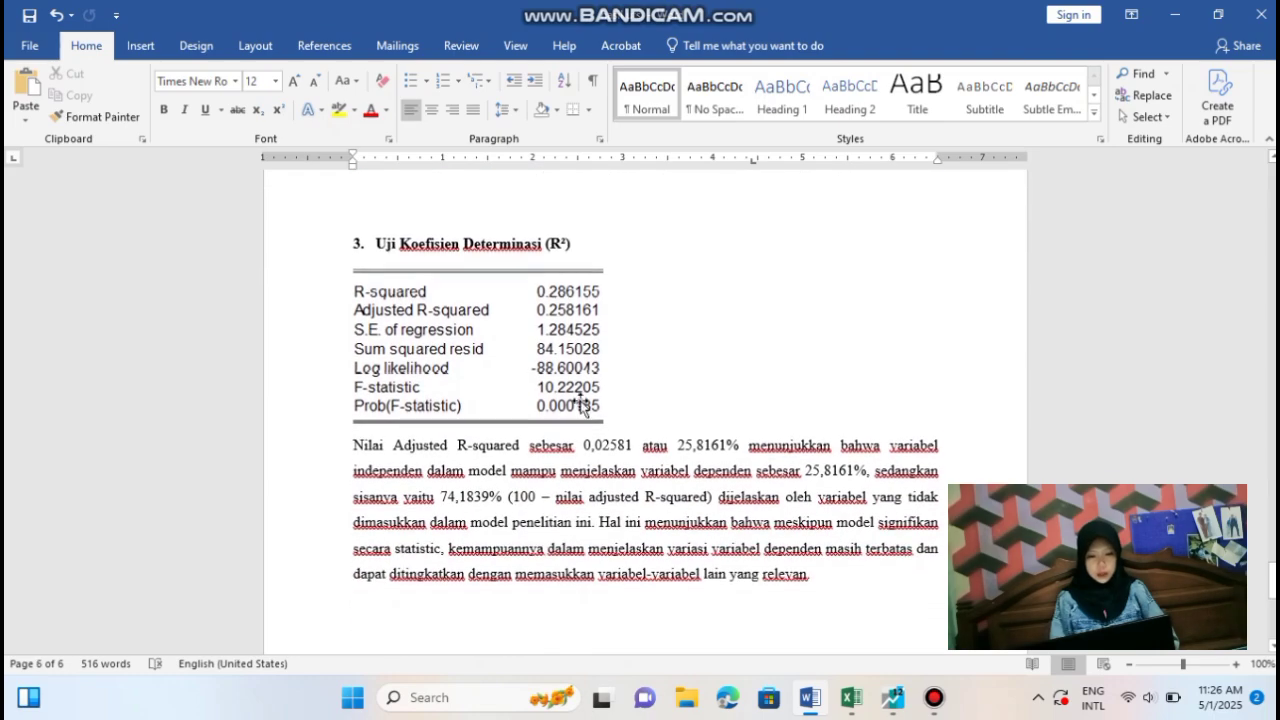
click(545, 312)
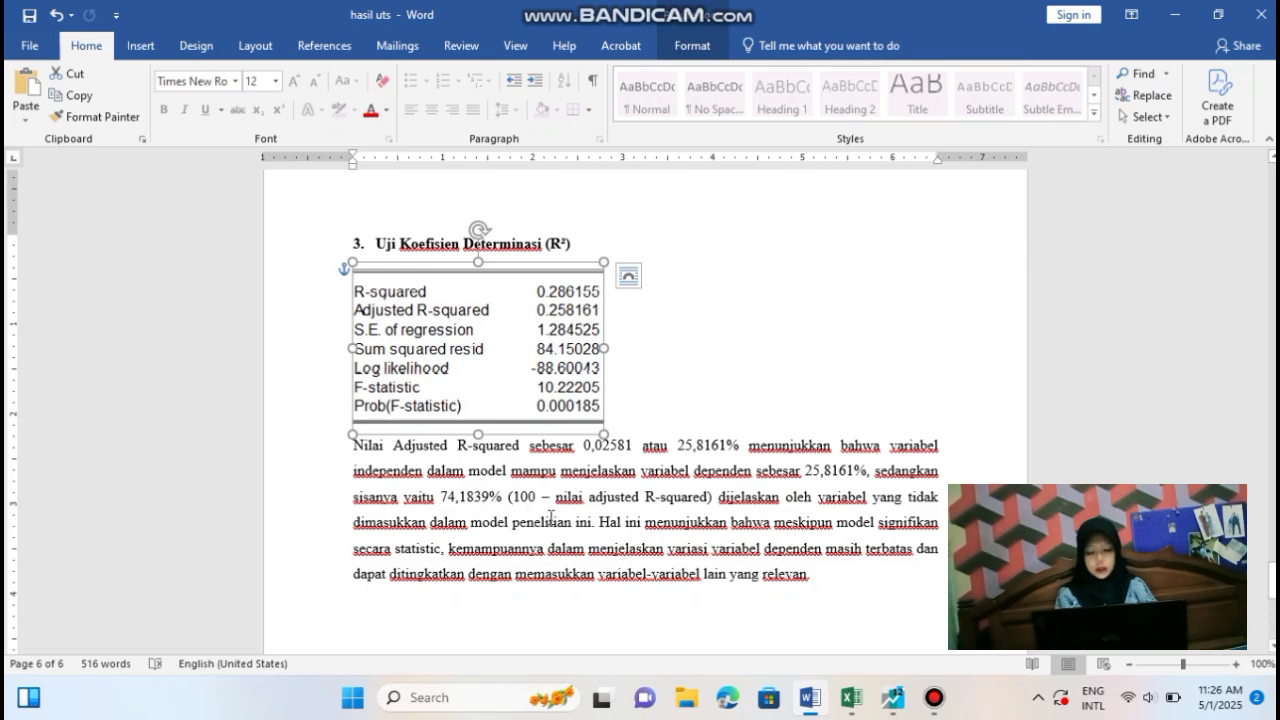
click(592, 523)
text(.)
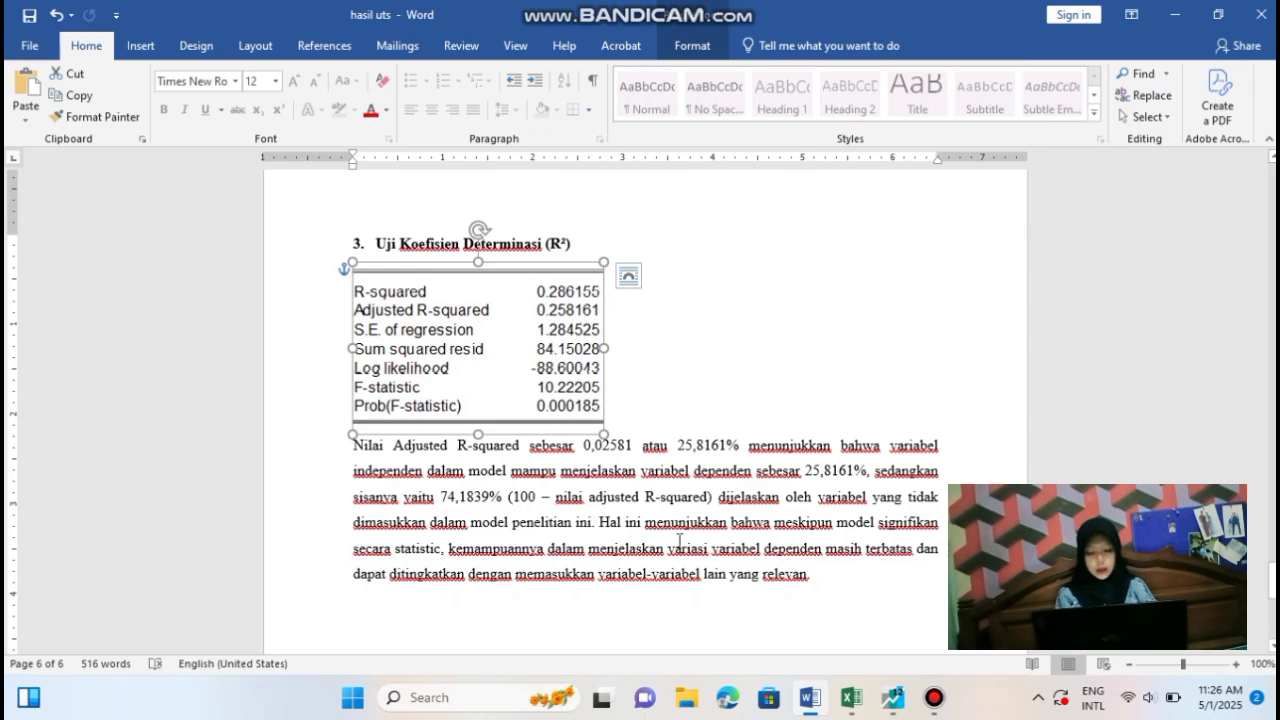